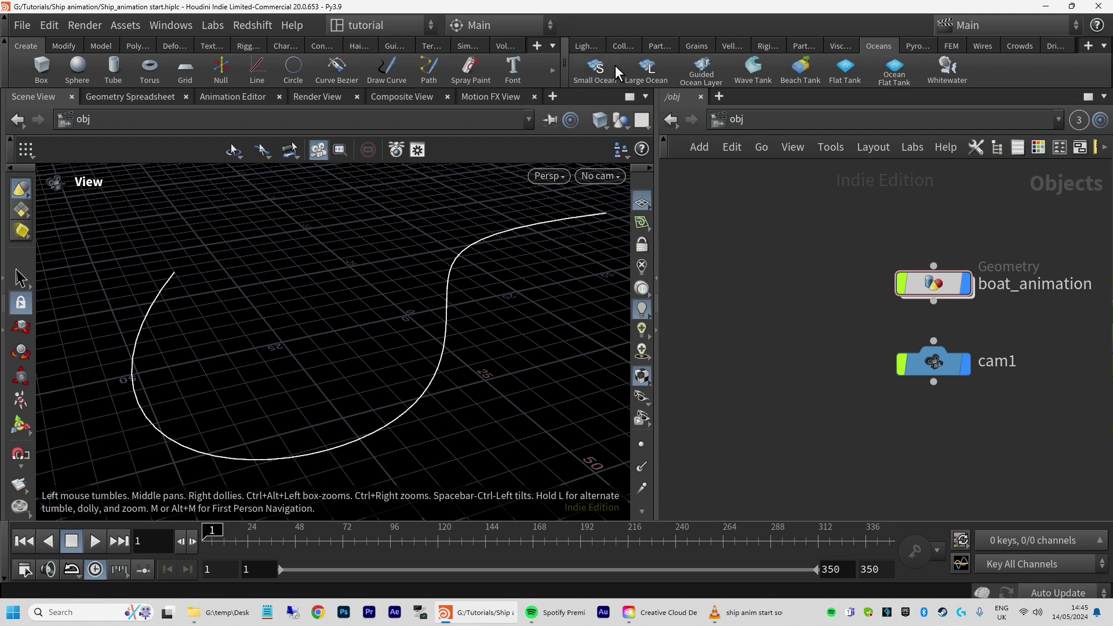
Add a Large Ocean from the Oceans shelf and bring its new nodes into view
left_click(650, 72)
middle_click_drag(837, 373, 855, 449)
mouse_move(798, 307)
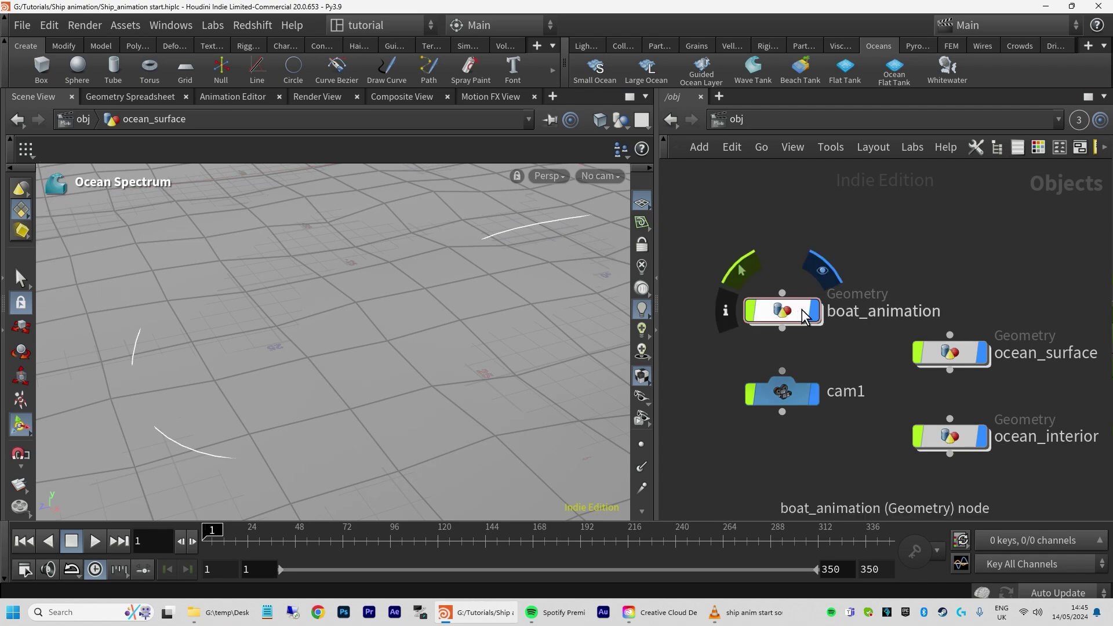
Recentre the object network and dive into the ocean_surface node
middle_click_drag(1046, 396, 980, 383)
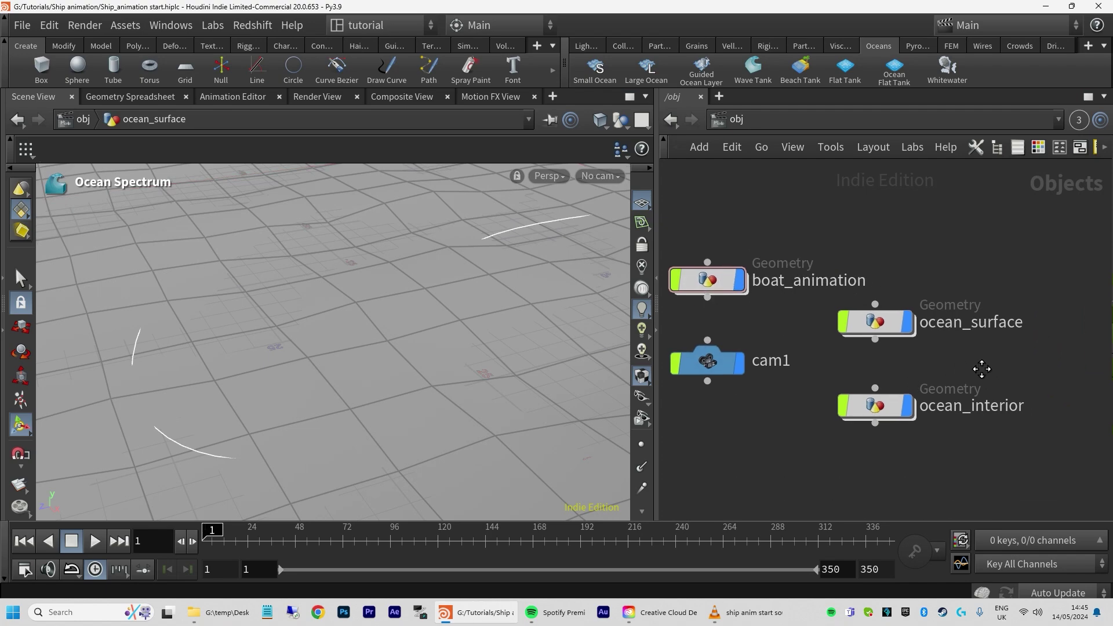
middle_click_drag(980, 382, 979, 363)
left_click(903, 325)
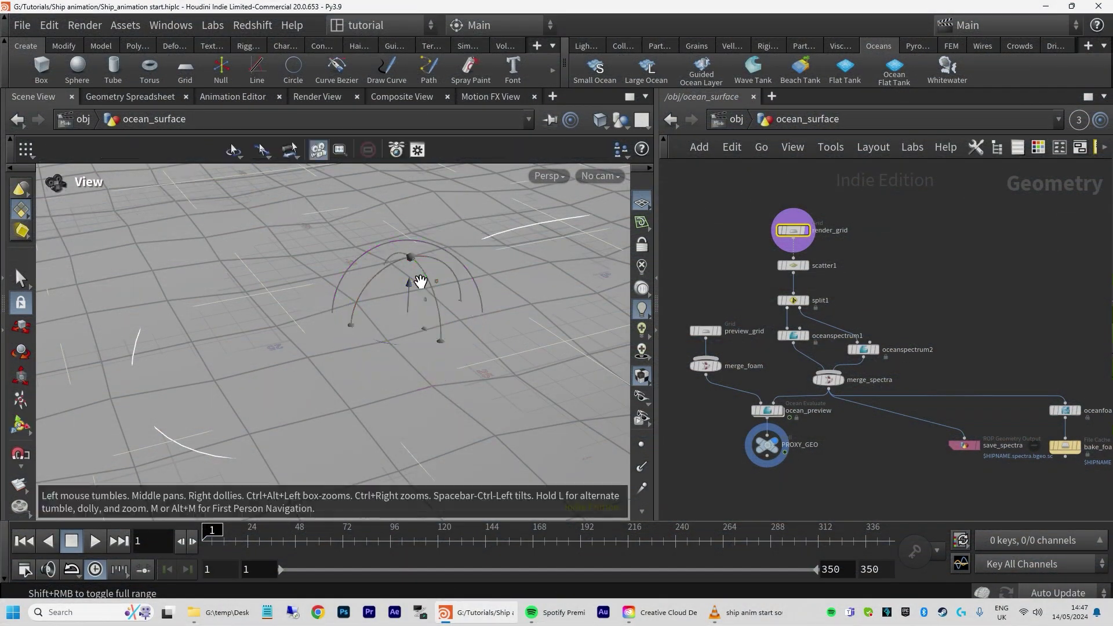
key("Return")
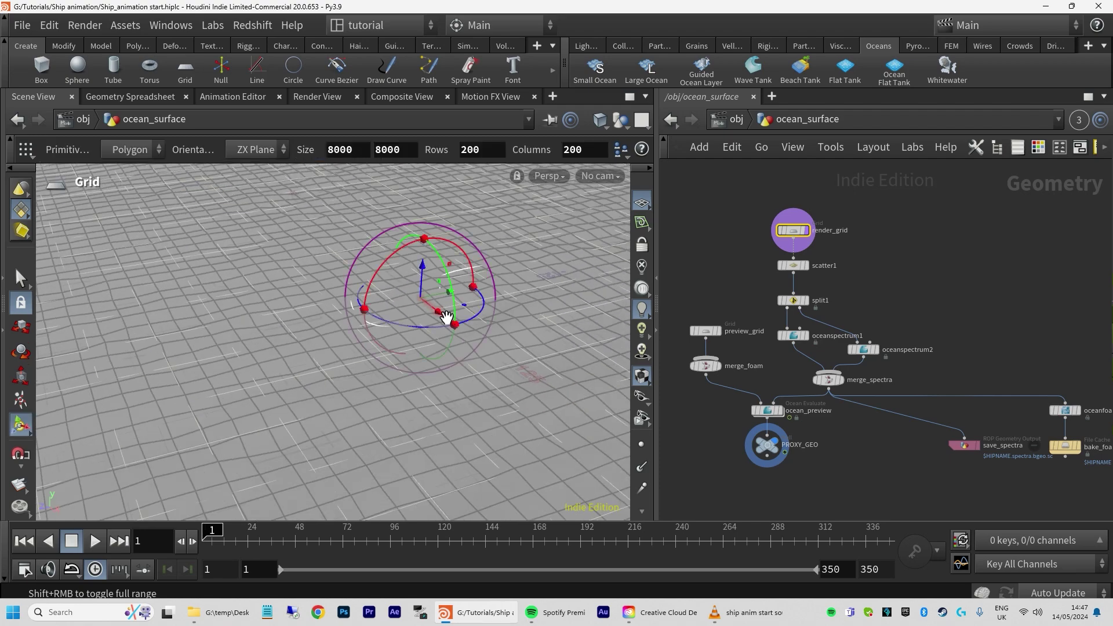
key("Escape")
scroll(342, 336, "up", 5)
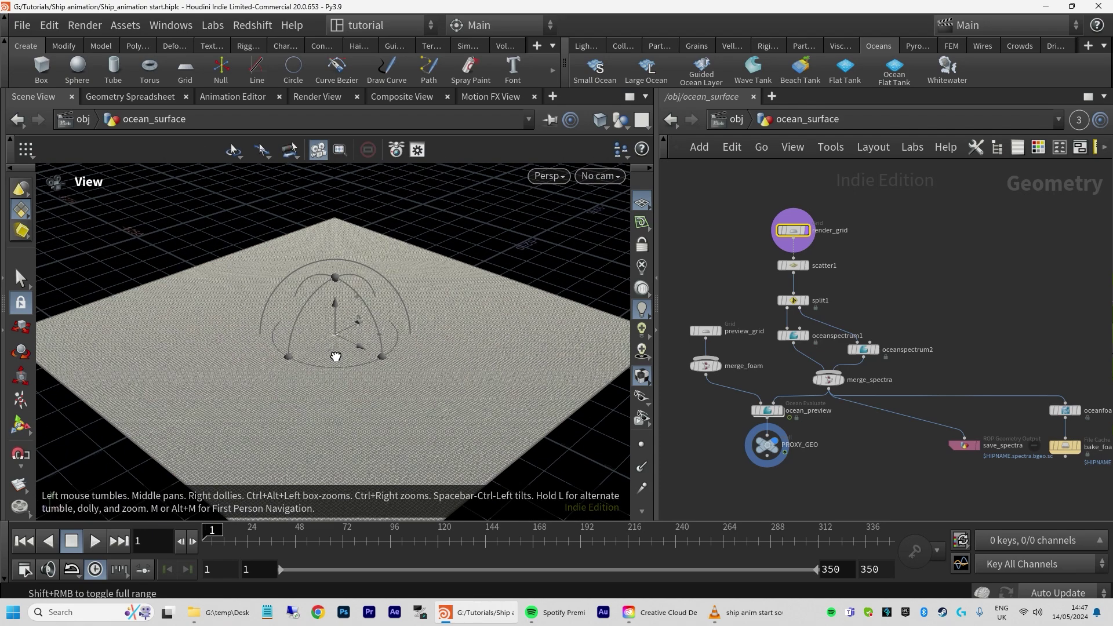
left_click_drag(336, 357, 326, 366, "alt")
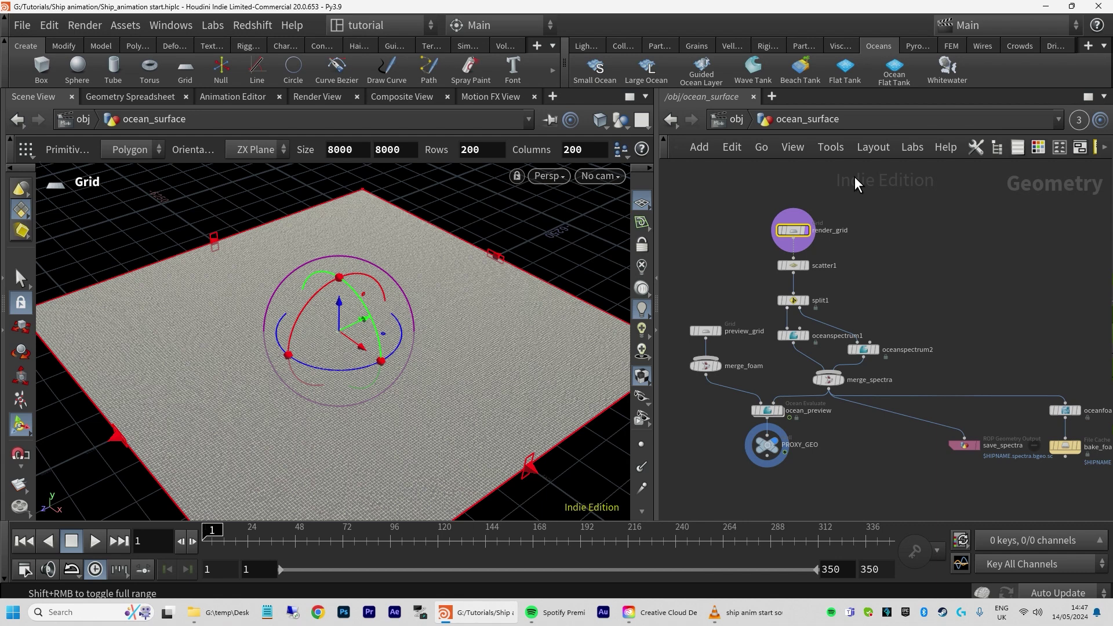
key("p")
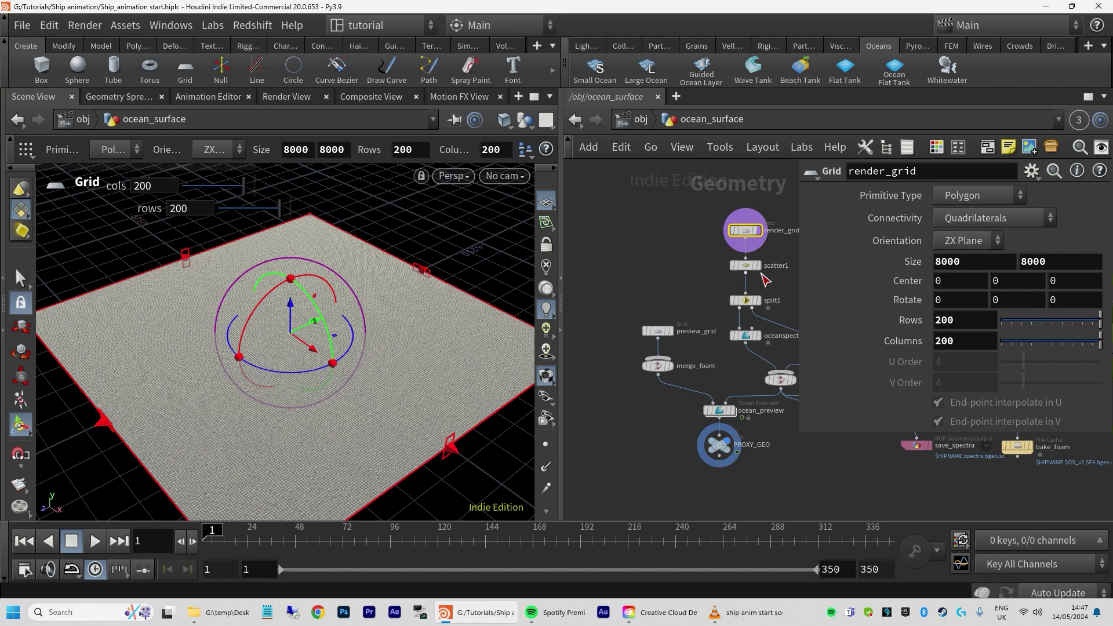
key("p")
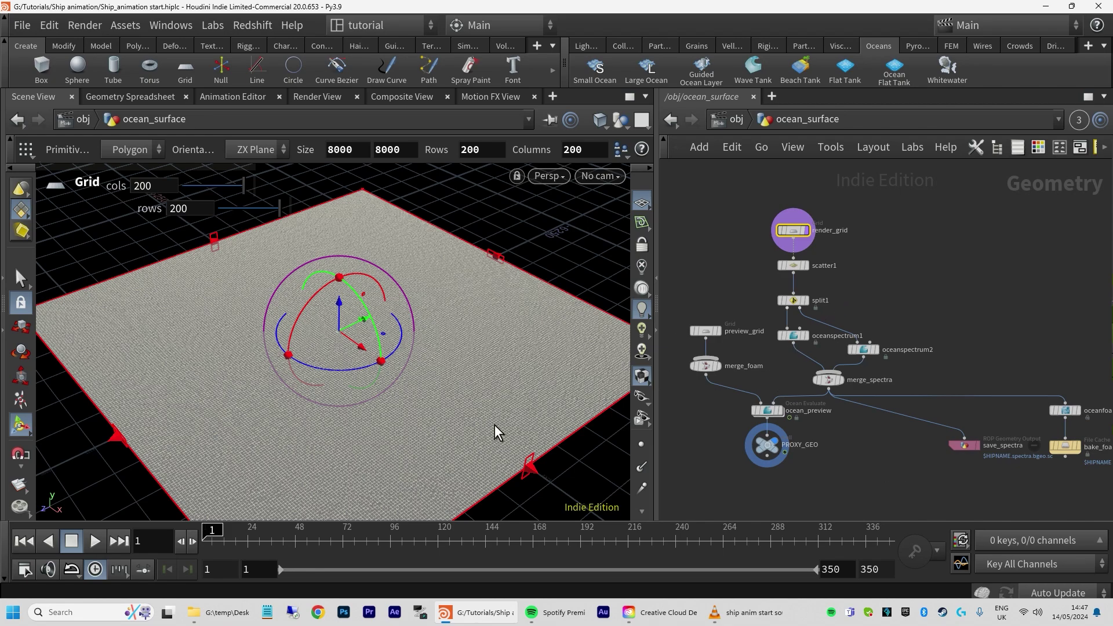
scroll(412, 398, "up", 8)
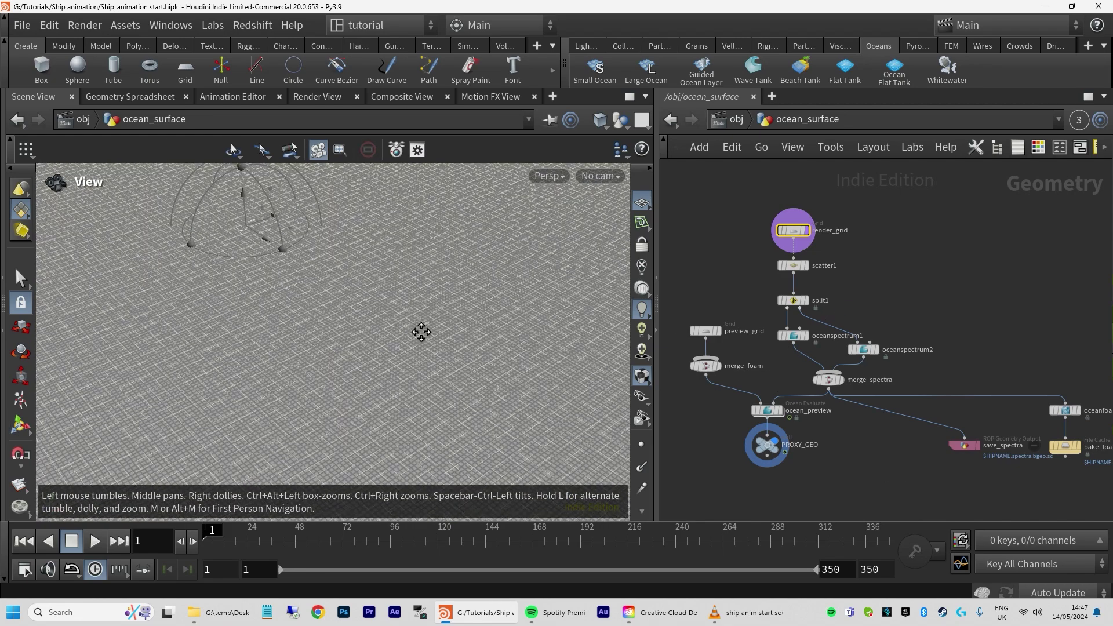
left_click_drag(427, 332, 510, 400)
key("Return")
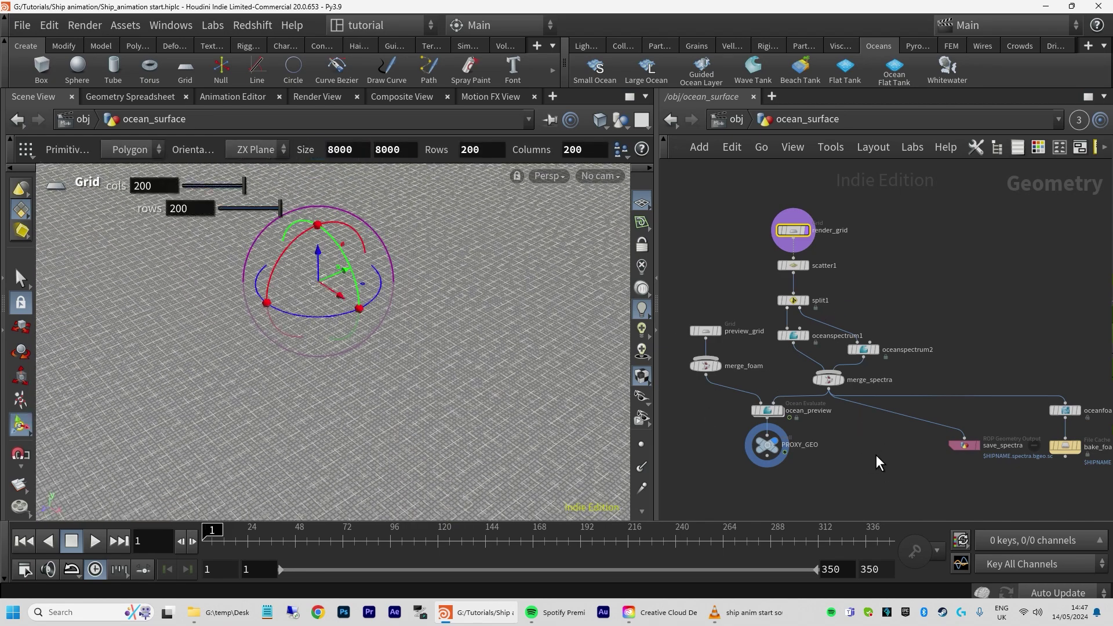
middle_click_drag(881, 454, 919, 443)
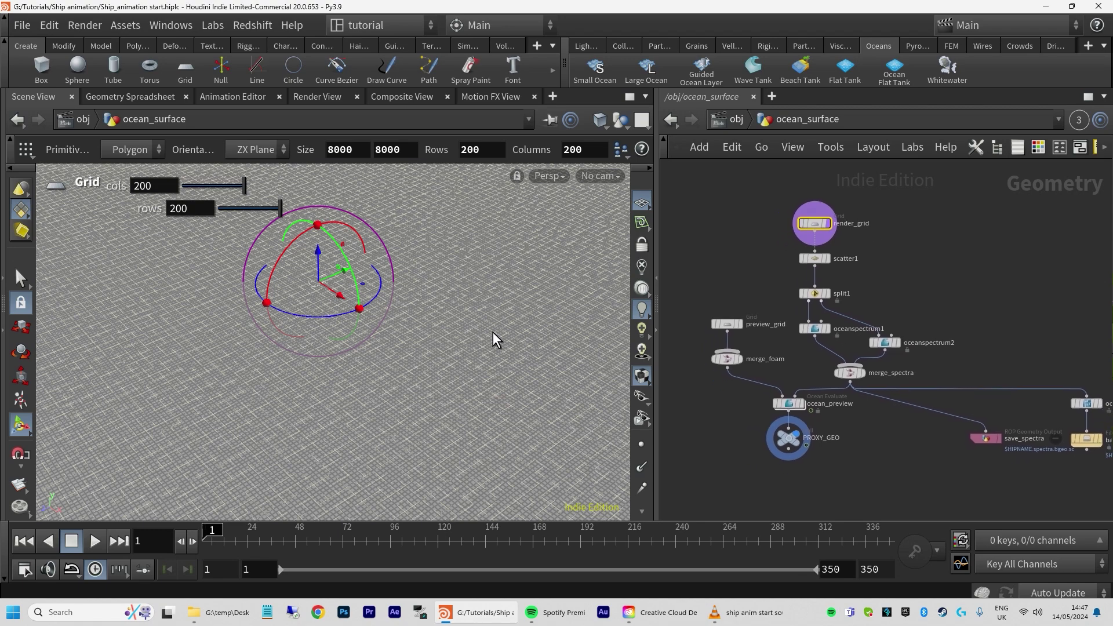
scroll(402, 334, "up", 6)
scroll(400, 332, "down", 3)
left_click_drag(401, 331, 586, 406)
key("Return")
left_click(789, 439)
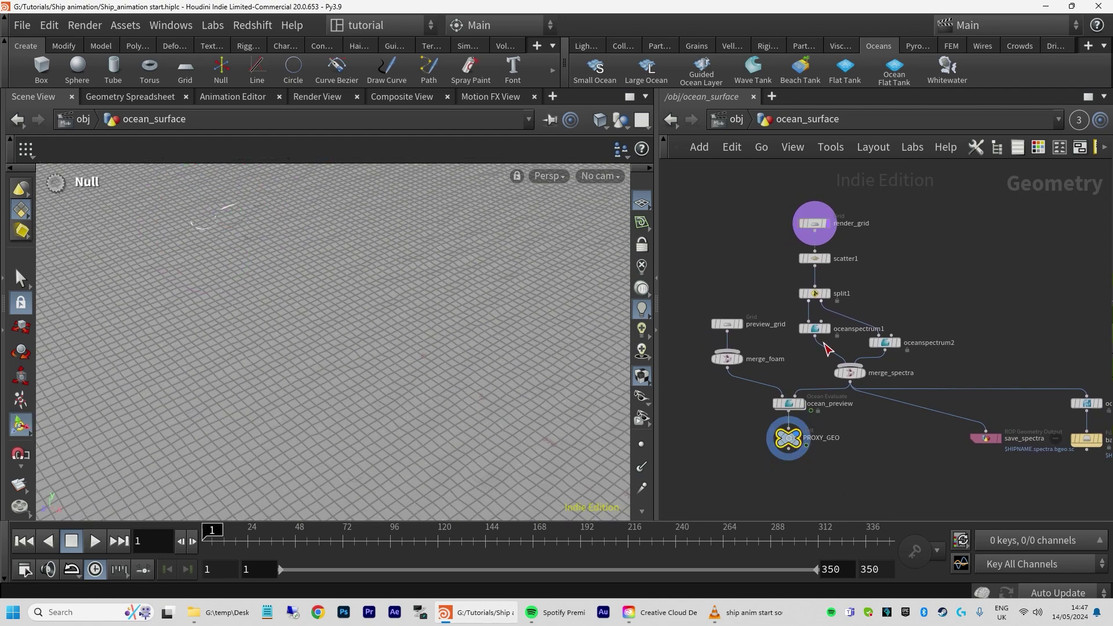
Select render_grid, then display scatter1's points in the viewport and pull the camera back
scroll(872, 250, "up", 1)
middle_click_drag(878, 248, 921, 259)
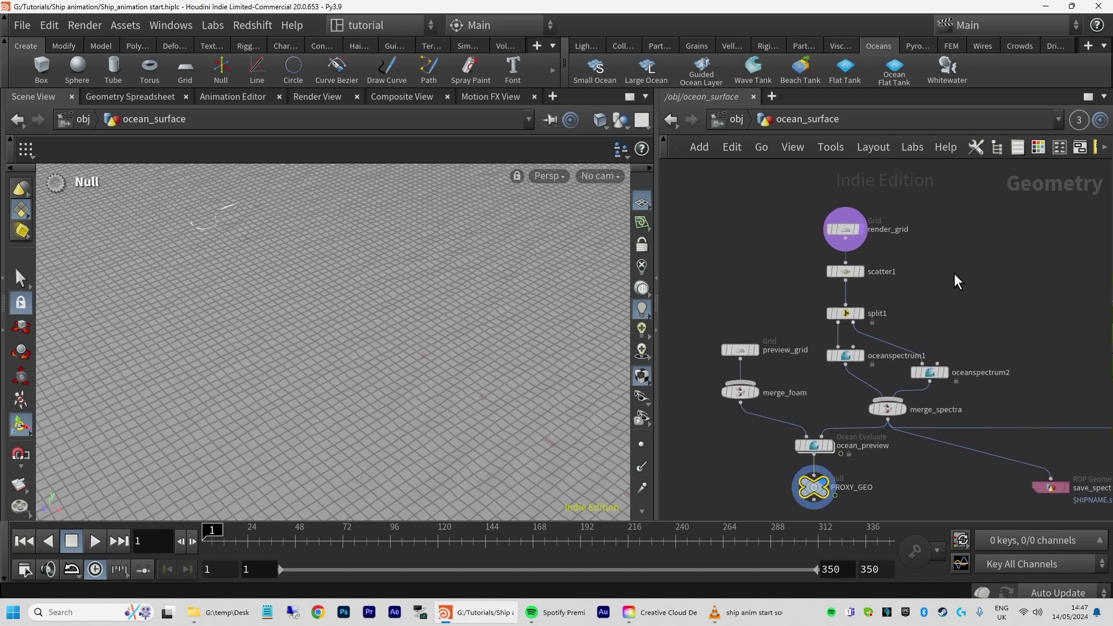
left_click(848, 230)
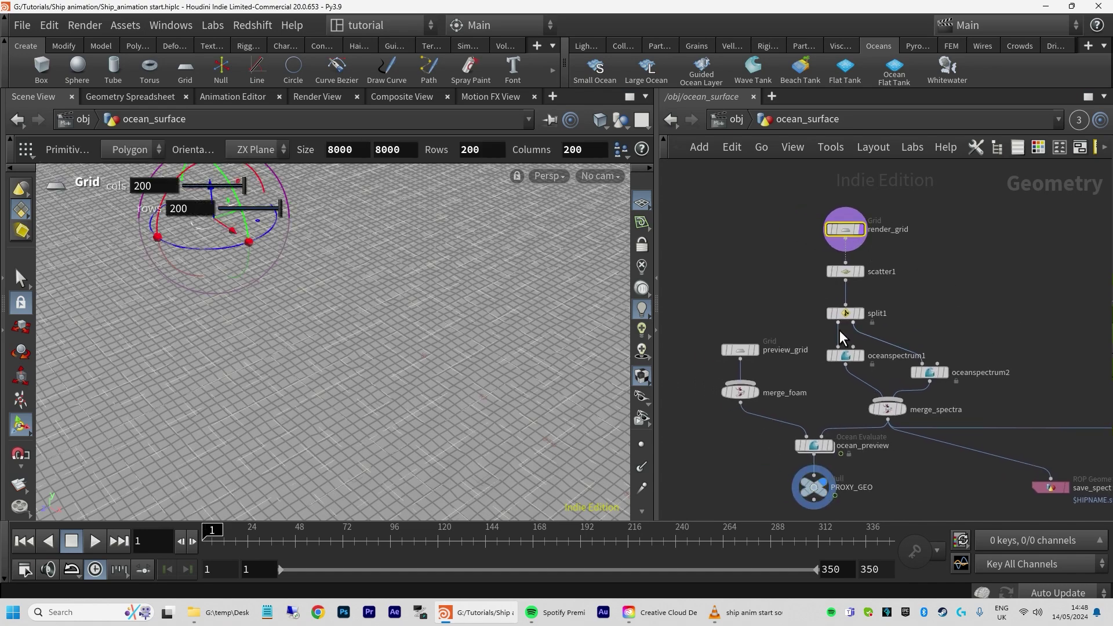
left_click(861, 275)
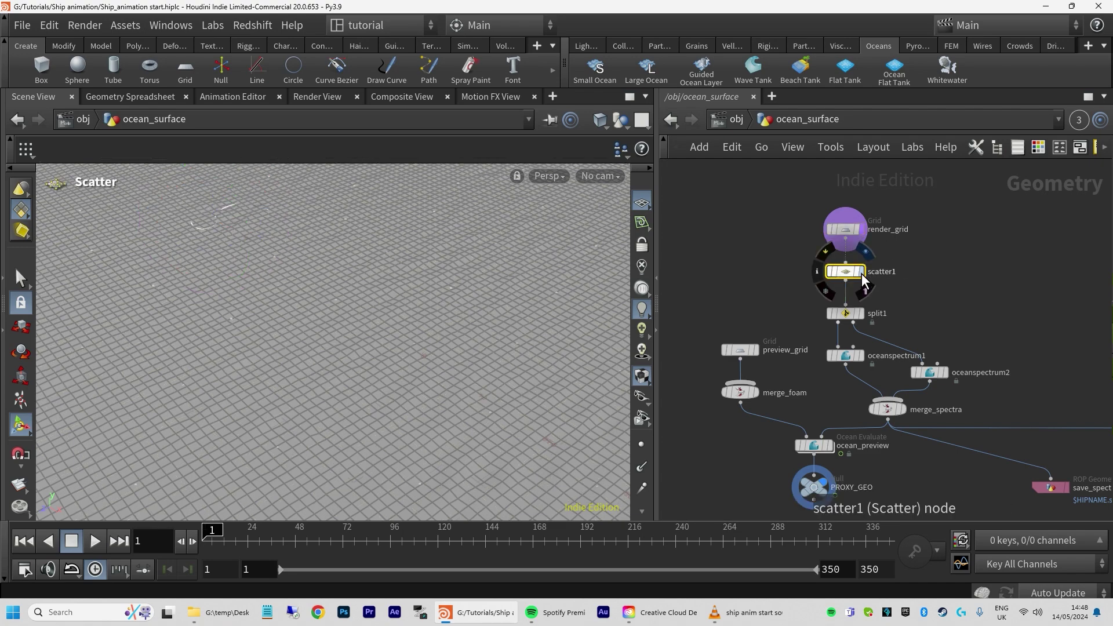
left_click(863, 273)
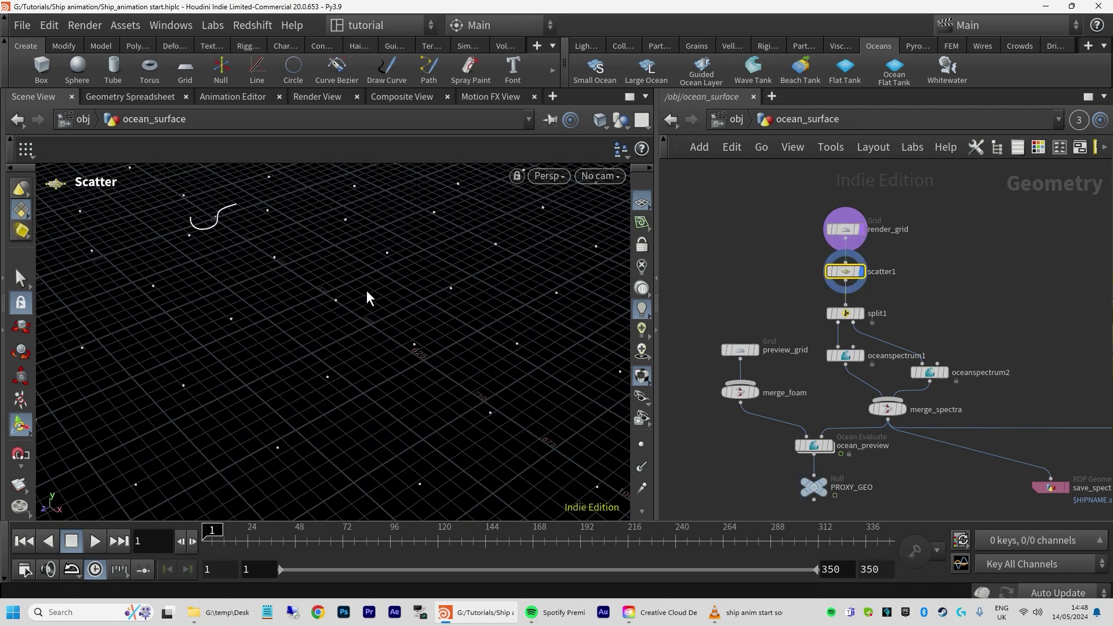
right_click_drag(368, 291, 384, 356, "alt")
Display split1, select both ocean spectrum nodes, and shift oceanspectrum1 down-left
left_click(848, 313)
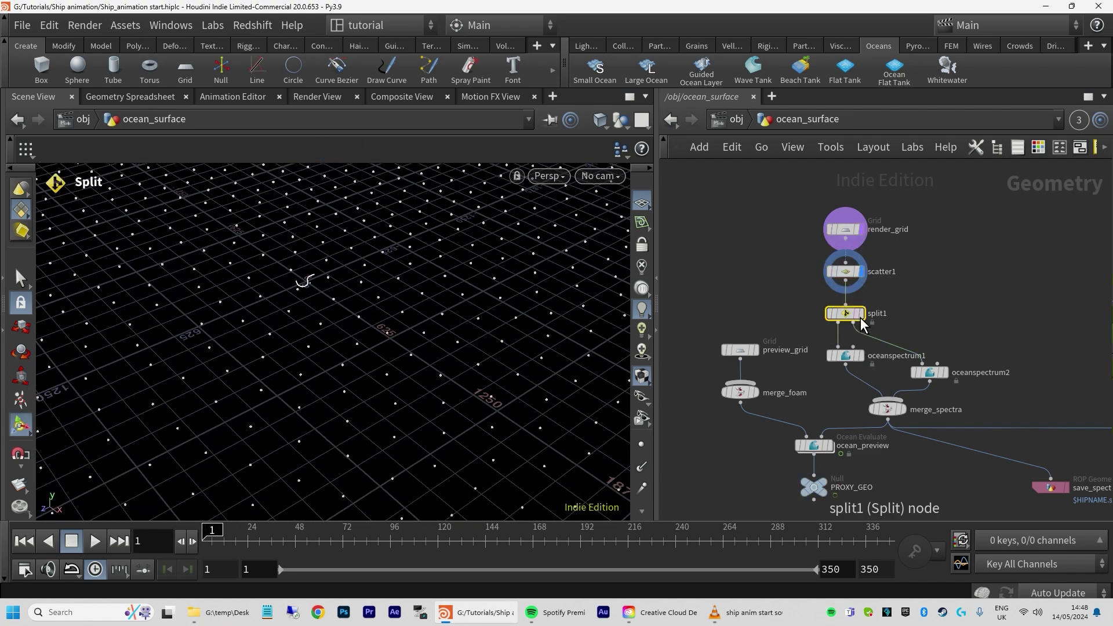
left_click(862, 314)
left_click(850, 356)
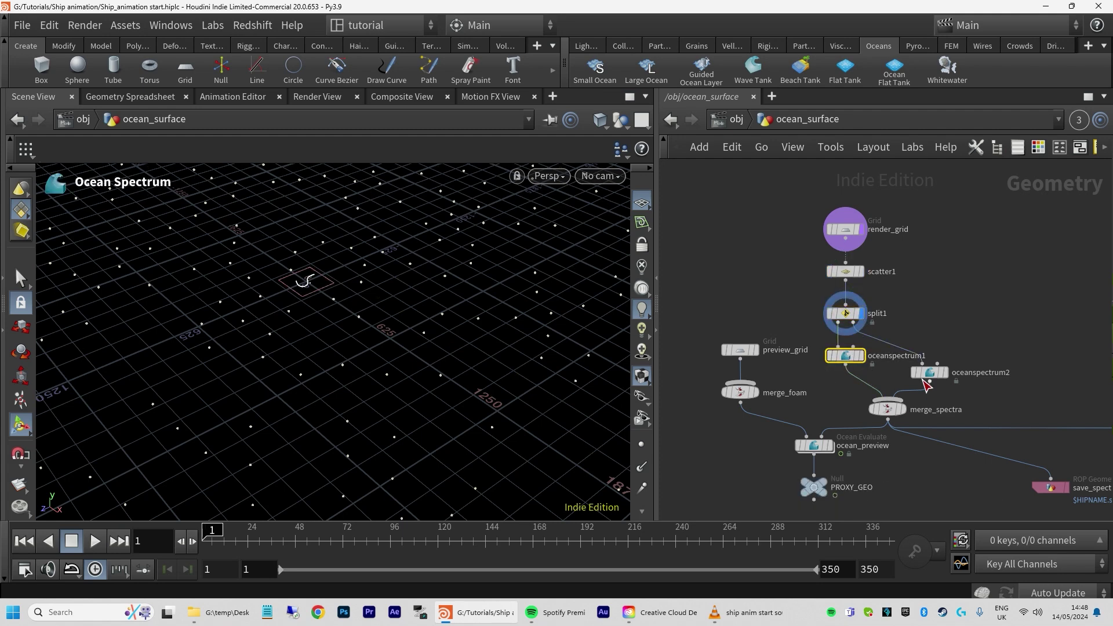
left_click(929, 372)
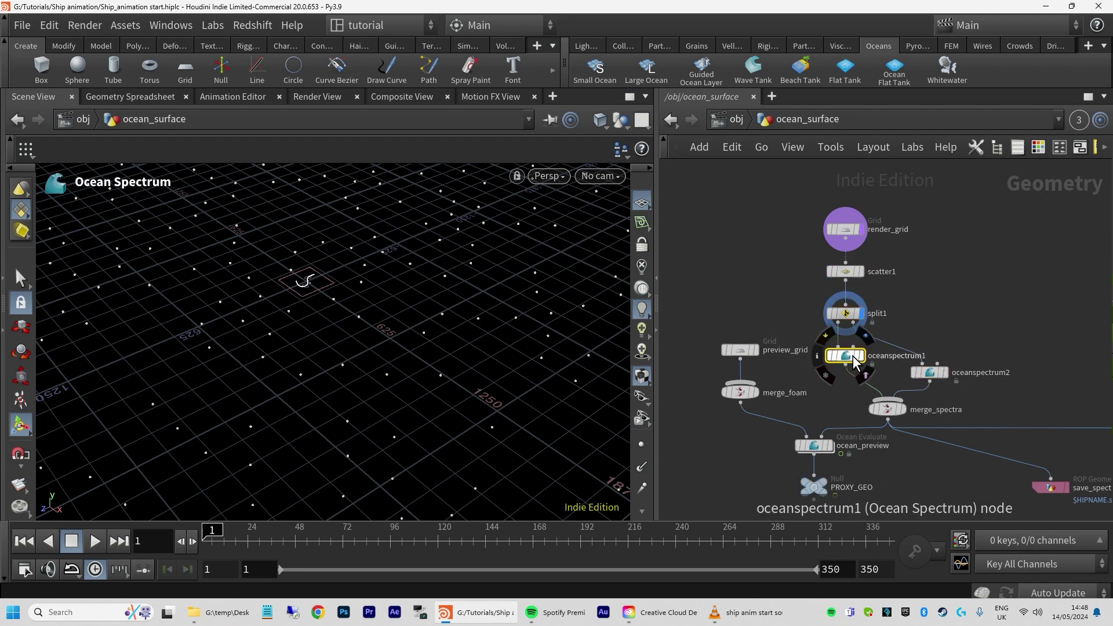
left_click_drag(847, 361, 836, 374)
Display merge_spectra's merged output and tumble the viewport around the grid
left_click(891, 411)
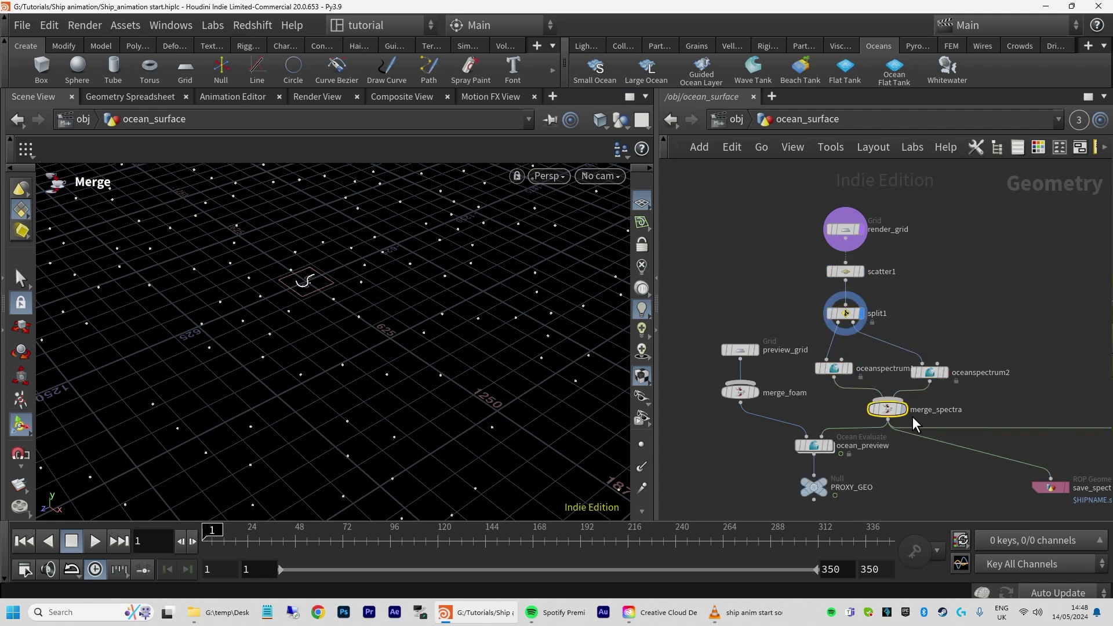
scroll(998, 395, "up", 1)
middle_click_drag(997, 395, 1012, 318)
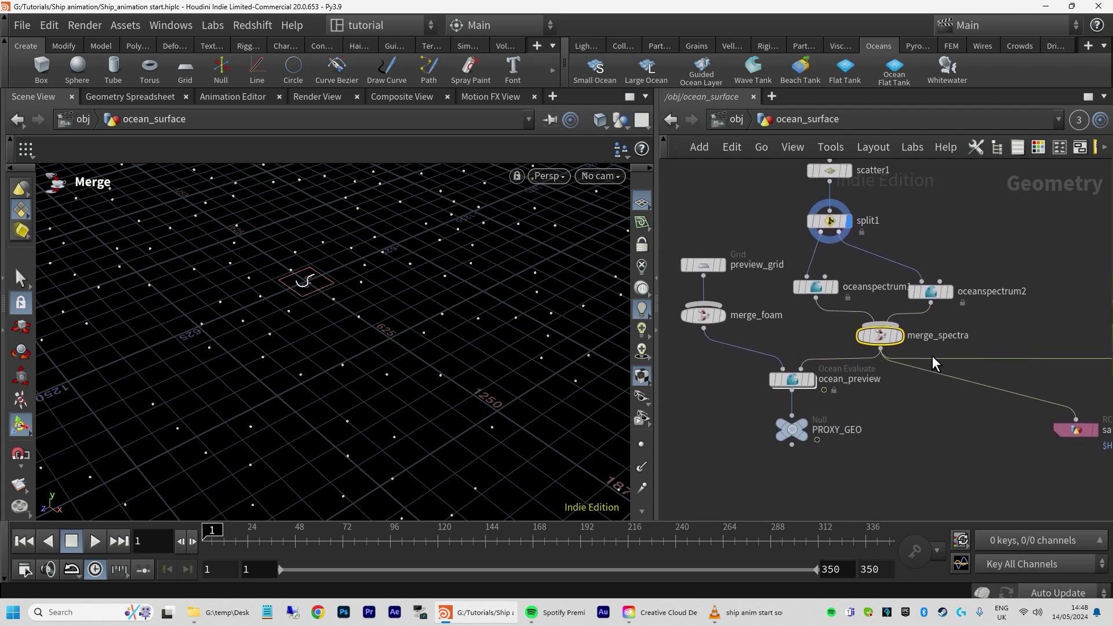
left_click(904, 341)
left_click_drag(890, 343, 894, 340)
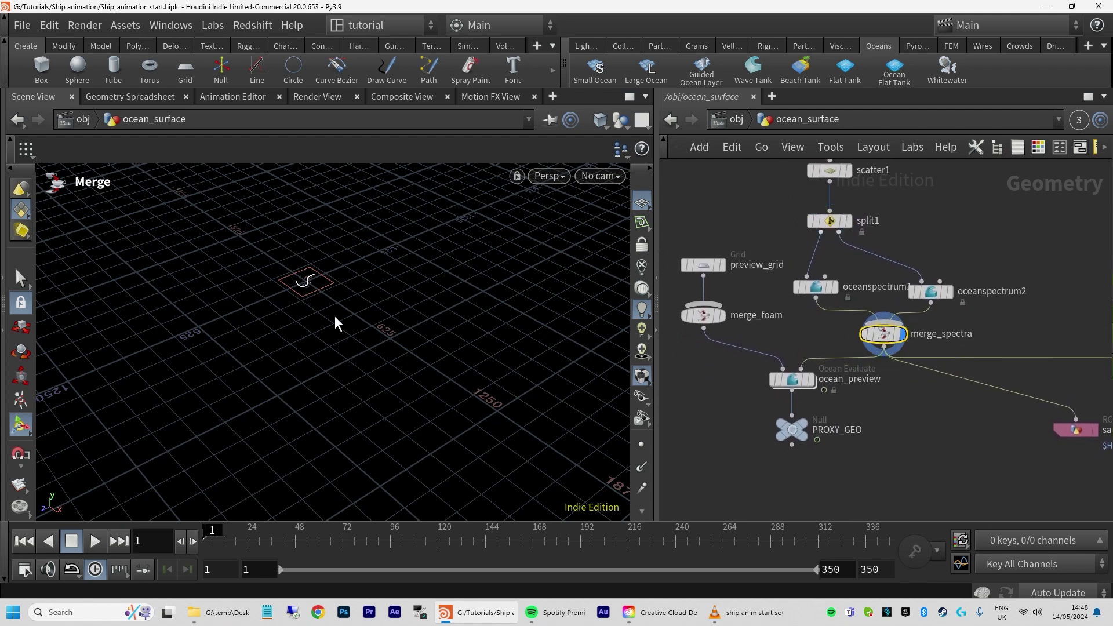
key("Escape")
mouse_move(310, 288)
left_mouse_down()
mouse_move(328, 303)
mouse_move(323, 271)
left_mouse_up()
scroll(324, 271, "up", 5)
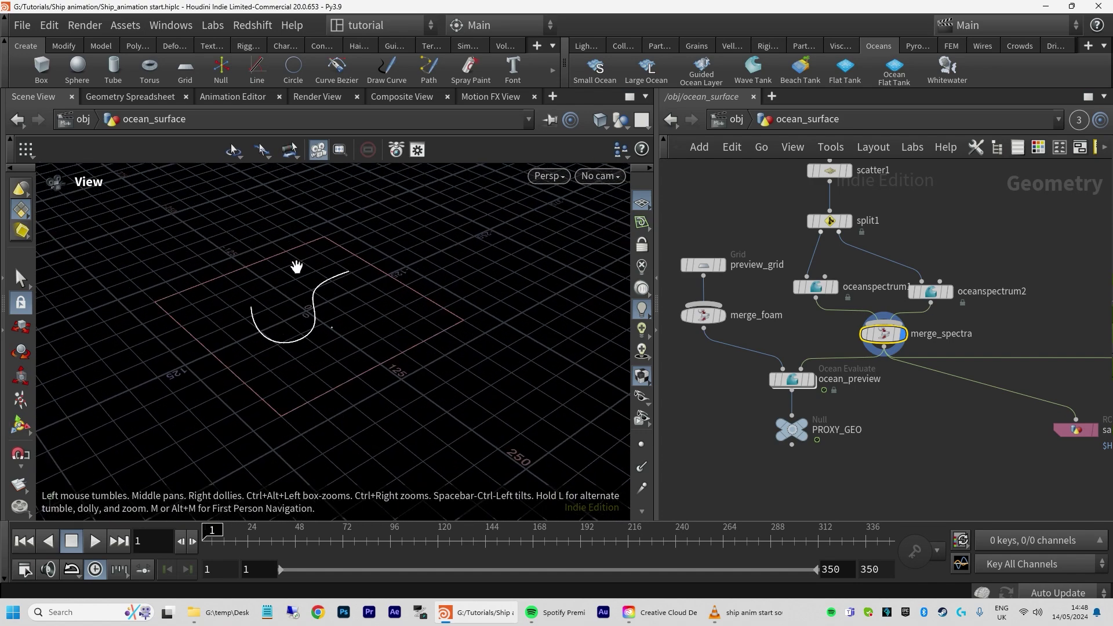
left_click_drag(482, 329, 503, 338)
key("Return")
Add a Null node wired from merge_spectra's output
key("space+h")
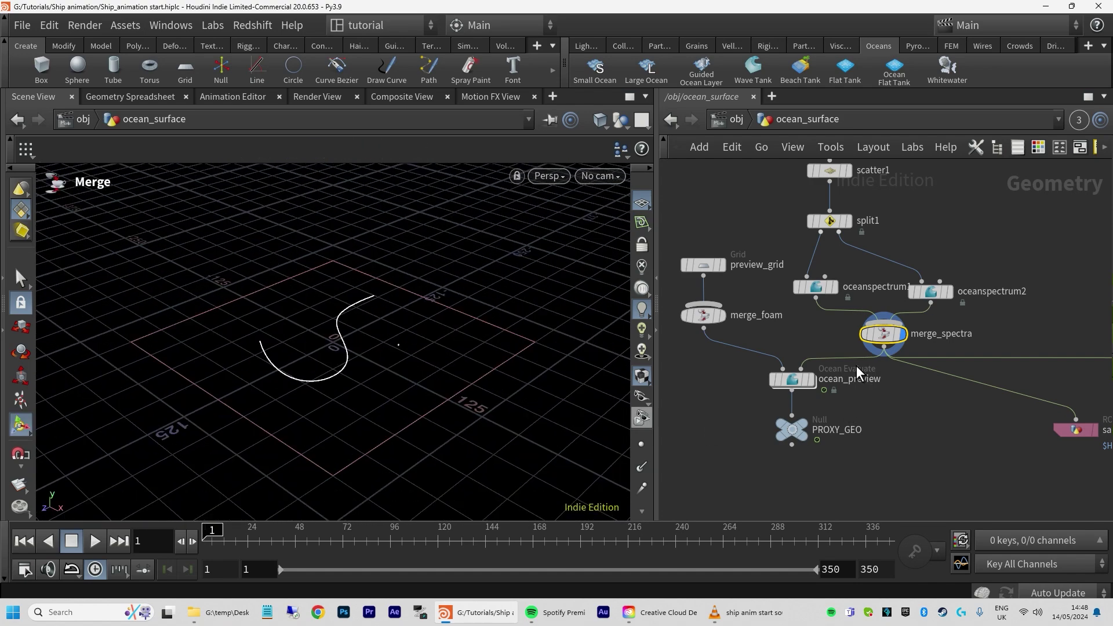
left_click(885, 348)
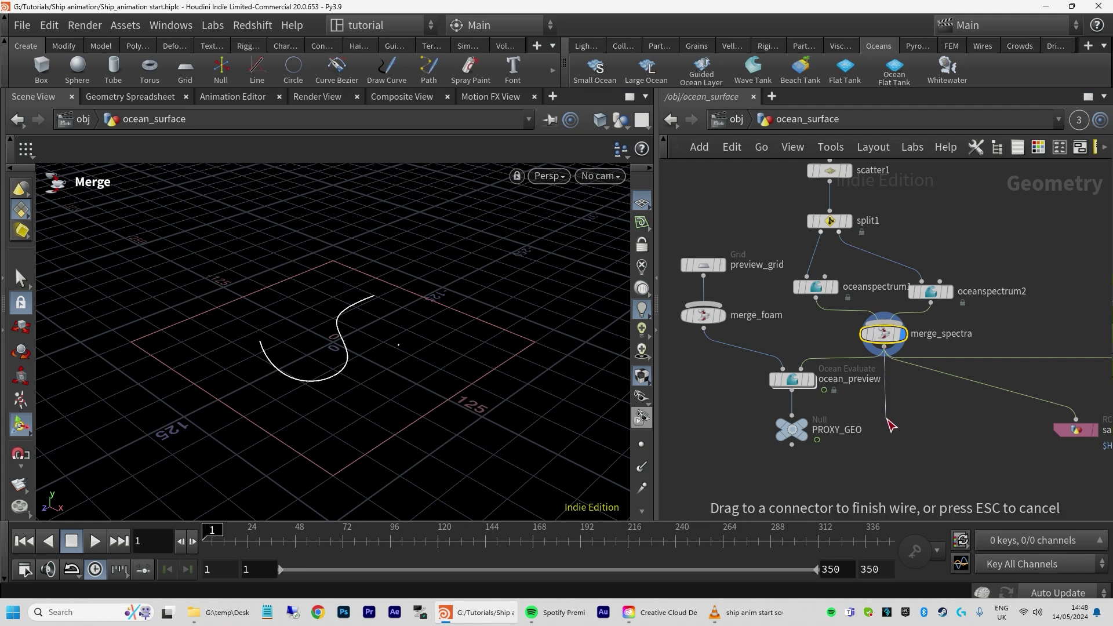
left_click(906, 429)
mouse_move(908, 432)
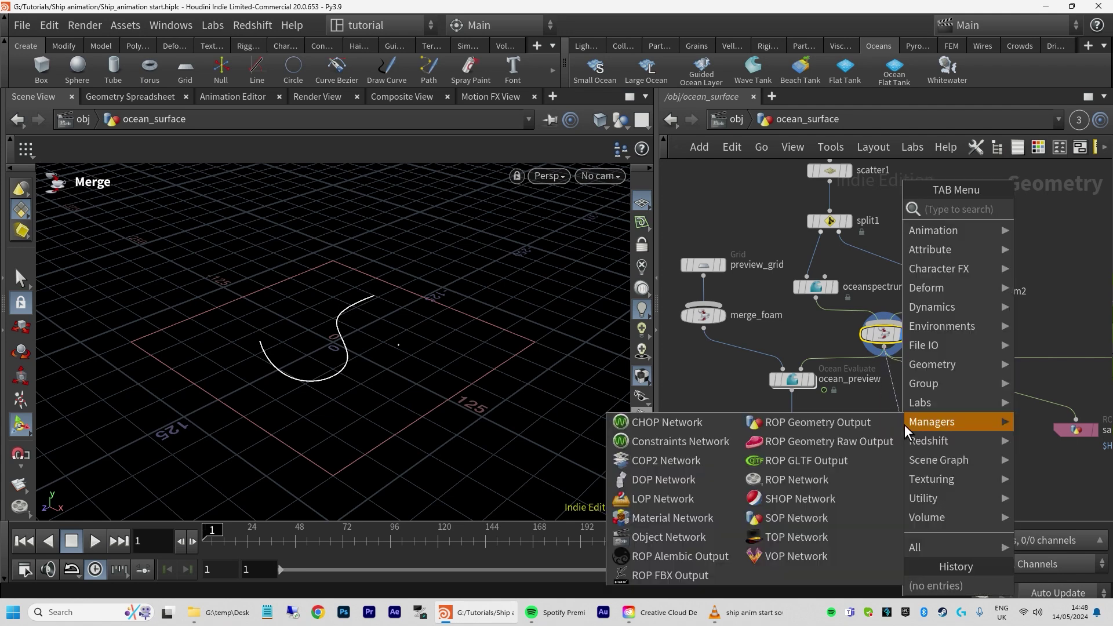
type("null")
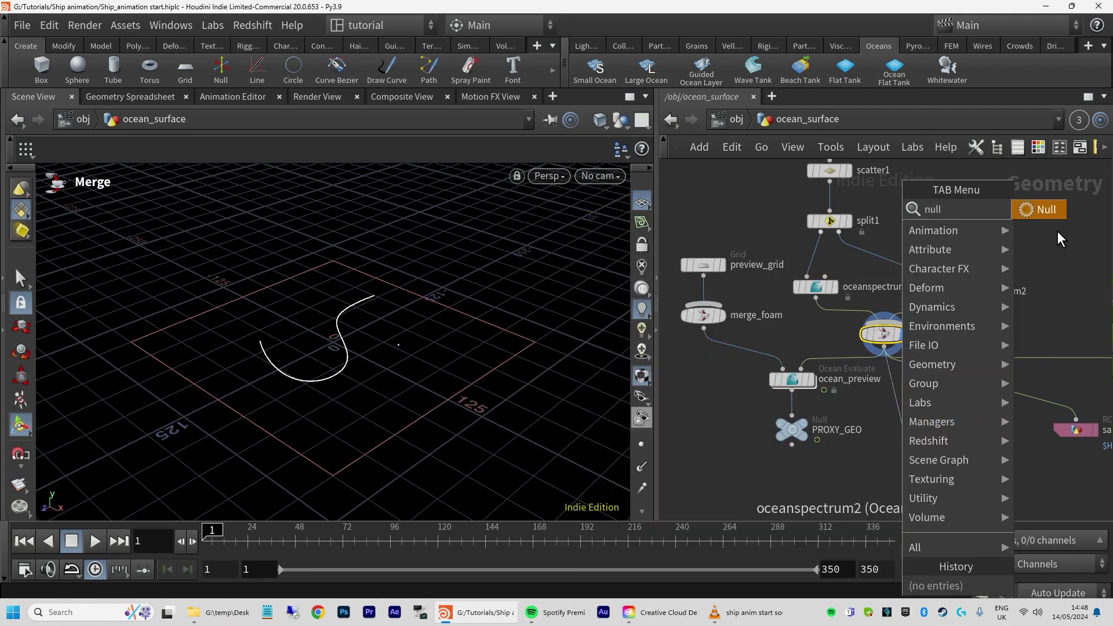
left_click(1049, 210)
left_click(896, 434)
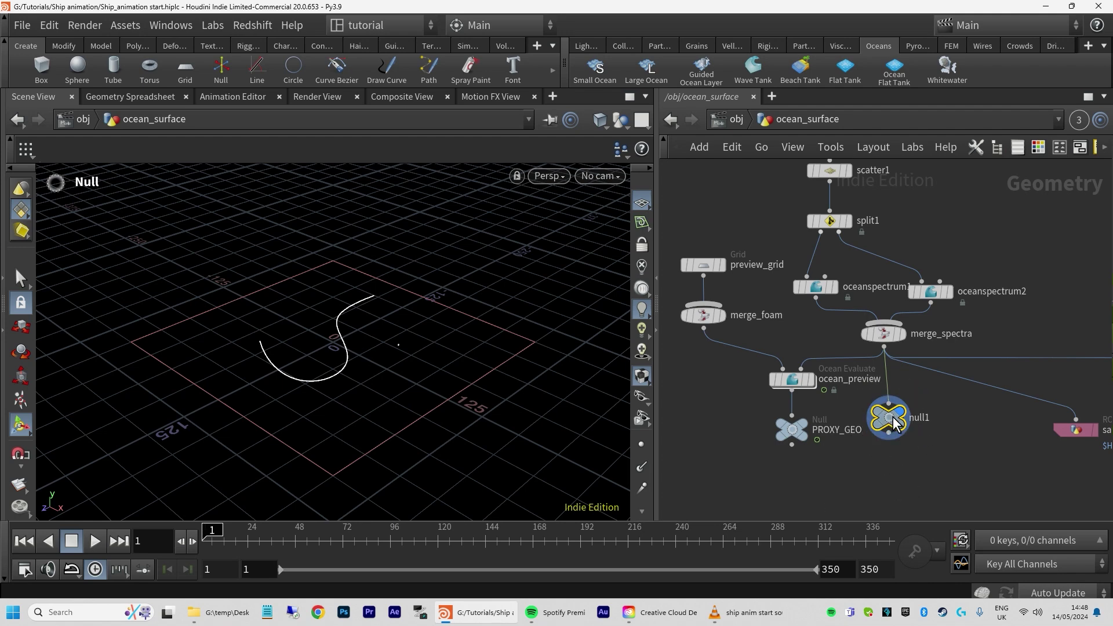
Line the null up beside PROXY_GEO and rename it to spectrum
mouse_move(896, 423)
left_mouse_down()
mouse_move(882, 412)
mouse_move(891, 420)
left_mouse_up()
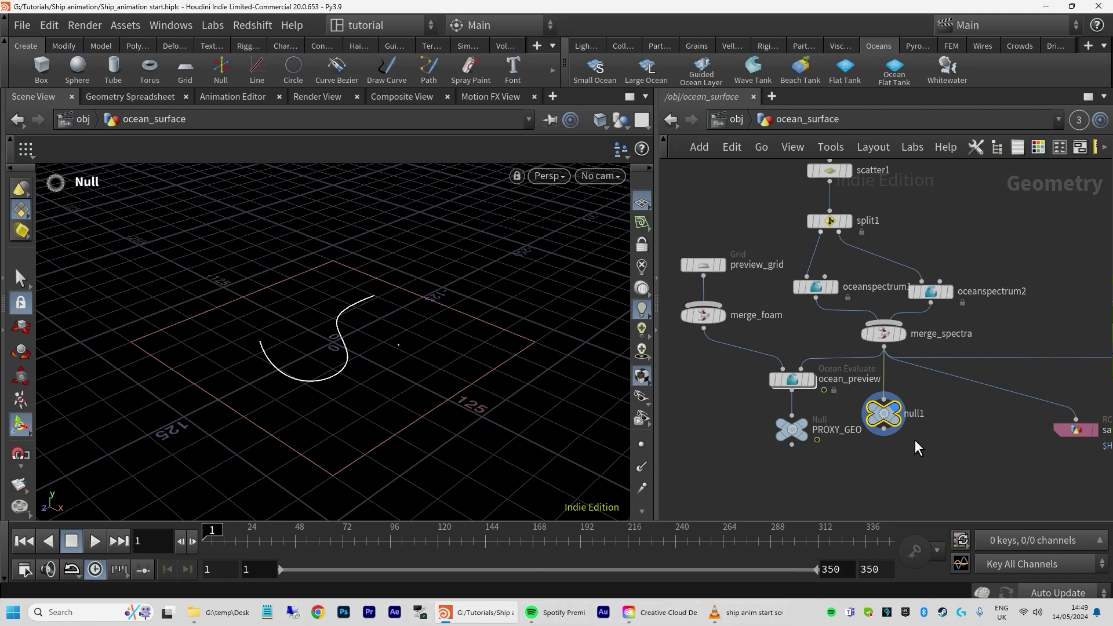
mouse_move(884, 414)
left_mouse_down()
mouse_move(883, 393)
mouse_move(884, 430)
left_mouse_up()
scroll(954, 490, "up", 2)
middle_click_drag(949, 480, 895, 480)
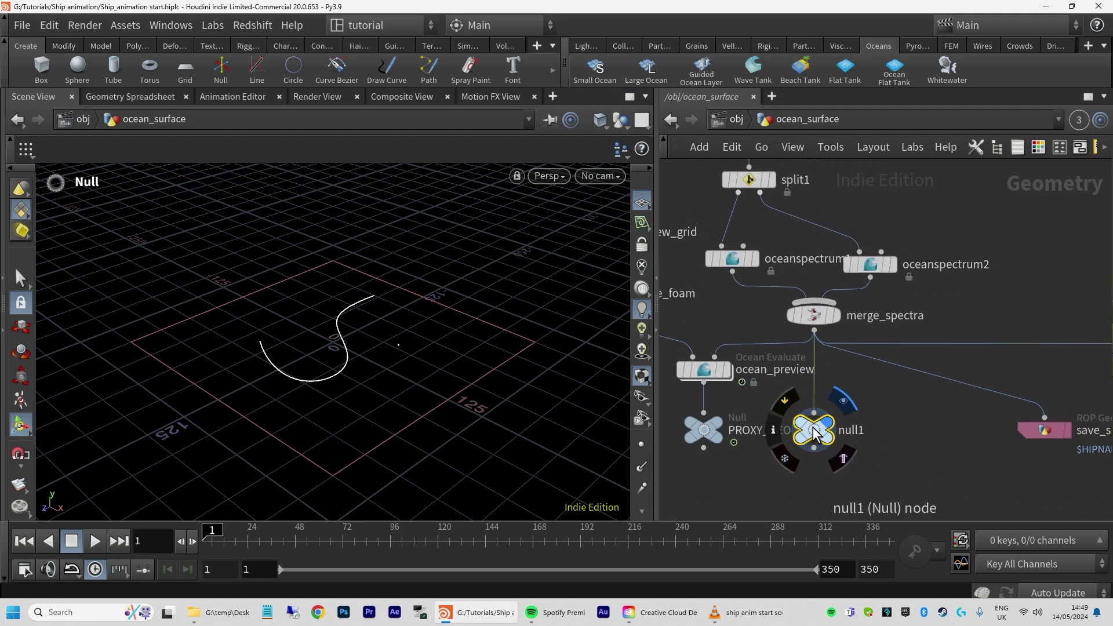
mouse_move(818, 429)
left_mouse_down()
mouse_move(806, 353)
mouse_move(832, 422)
left_mouse_up()
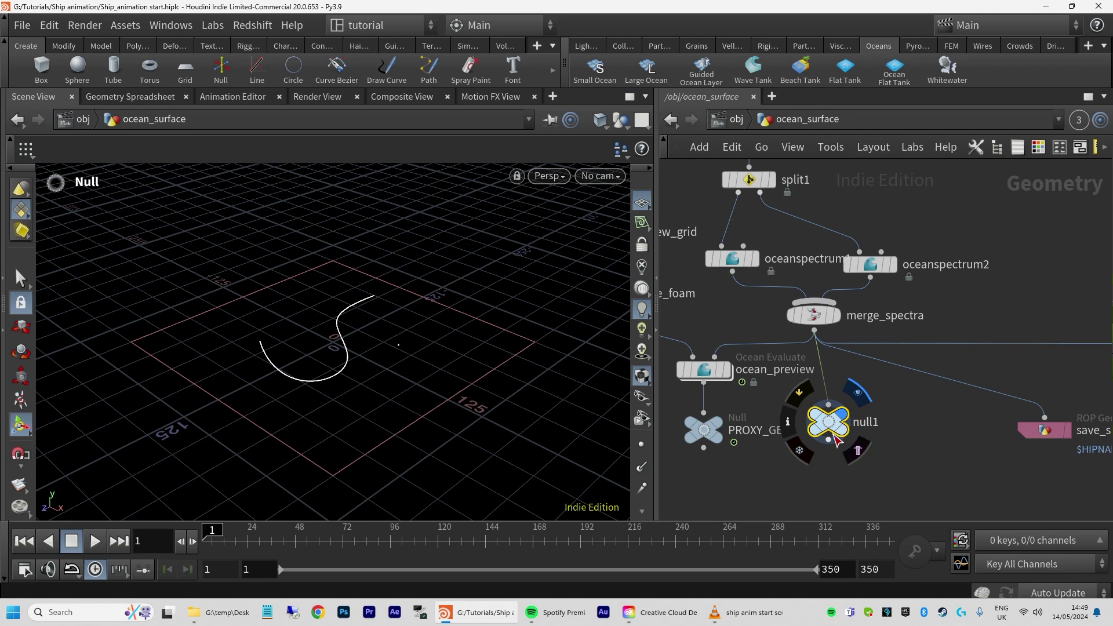
double_click(866, 422)
type("sp")
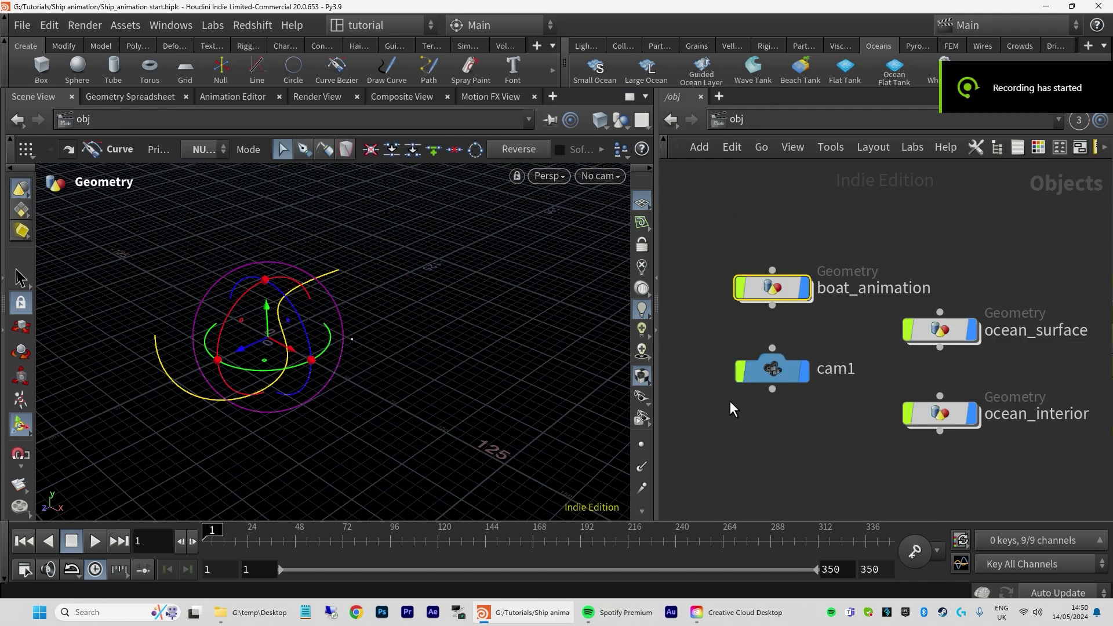
Look through cam1 in the viewport and pan the camera view sideways
key("alt")
left_click(602, 176)
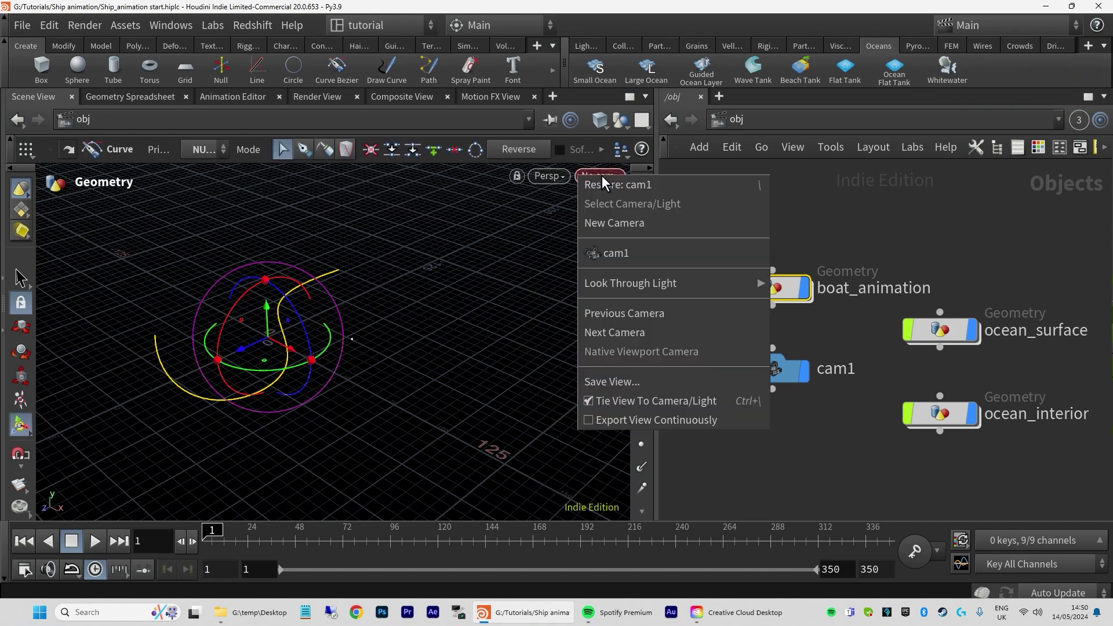
left_click(622, 252)
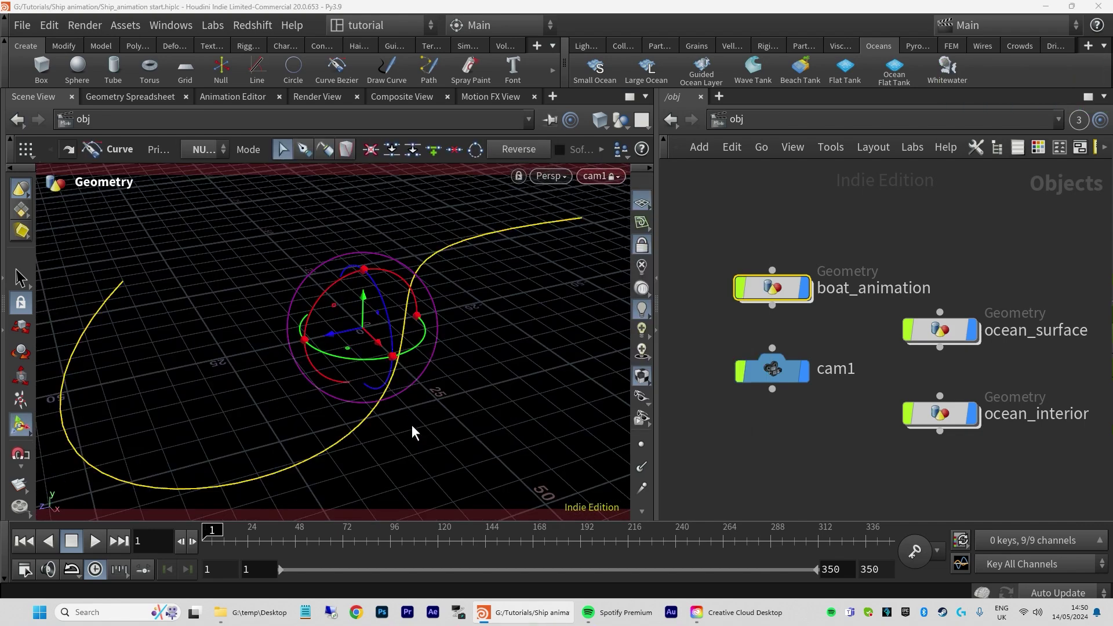
key("space")
scroll(414, 396, "up", 3)
scroll(419, 393, "down", 2)
middle_click_drag(419, 393, 497, 365)
Go inside the boat_animation network
scroll(461, 359, "down", 1)
scroll(493, 353, "down", 2)
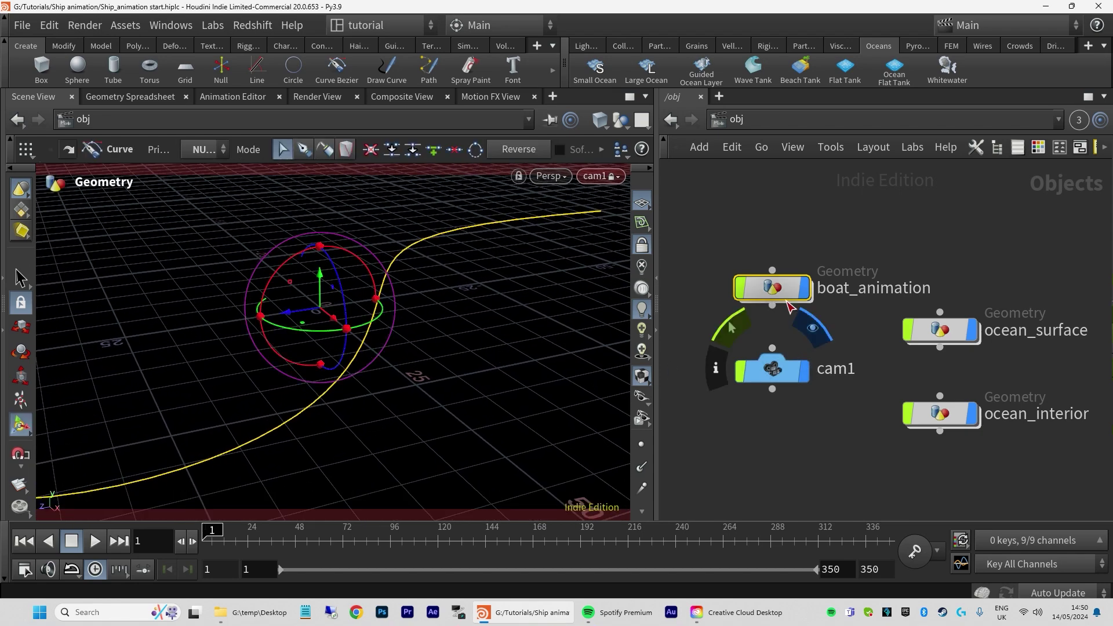
double_click(800, 285)
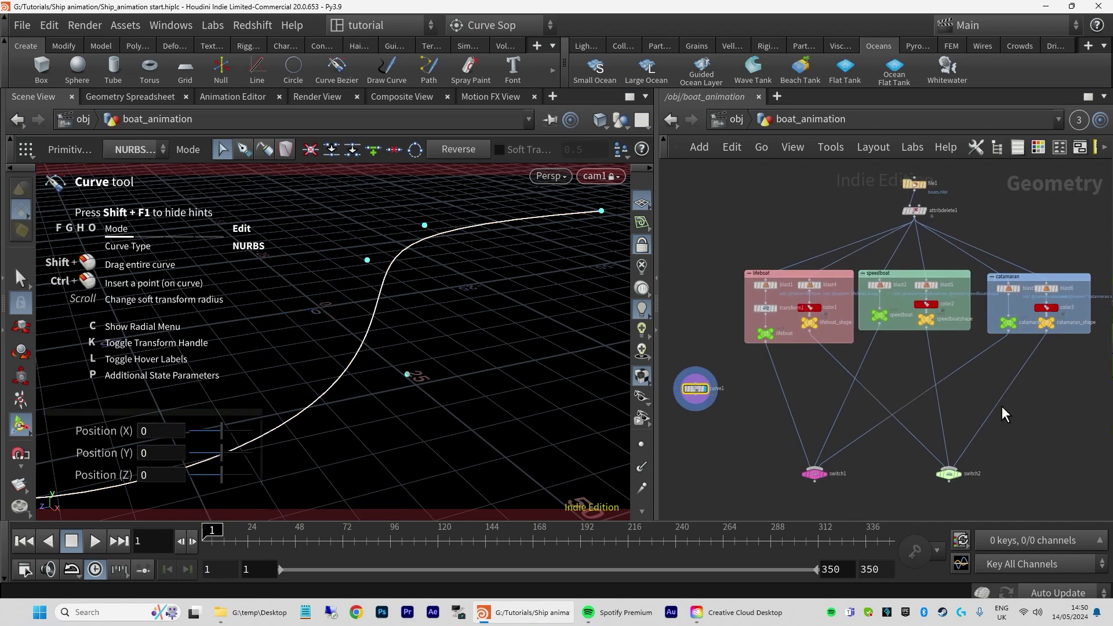
Select switch1 and frame its lifeboat in the viewport
left_click(795, 276)
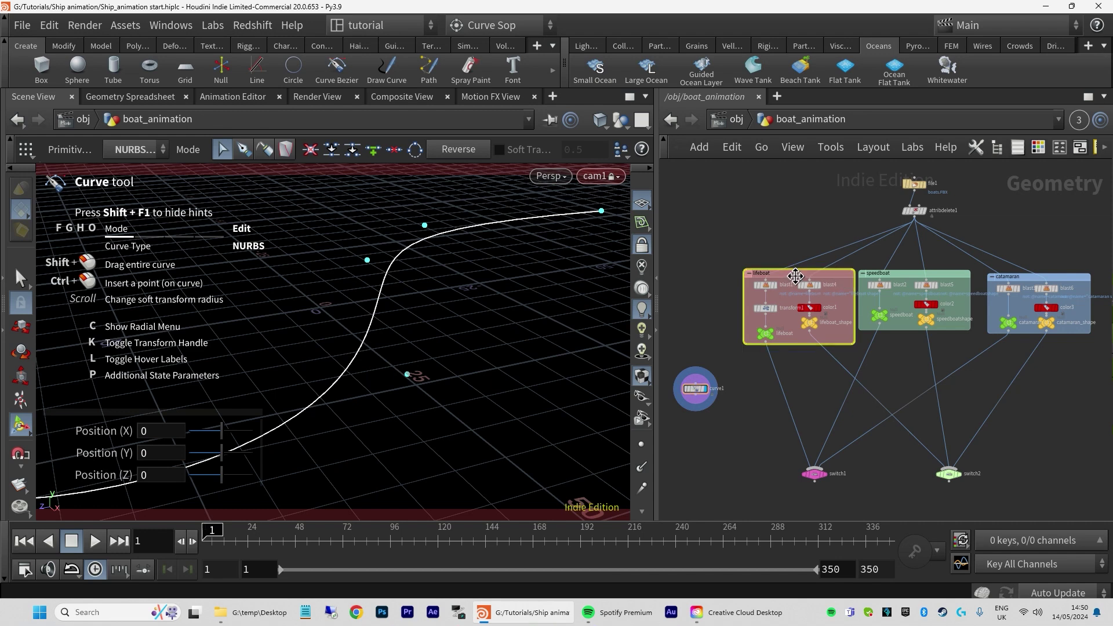
left_click(823, 475)
left_click_drag(332, 288, 342, 308, "alt")
key("space+g")
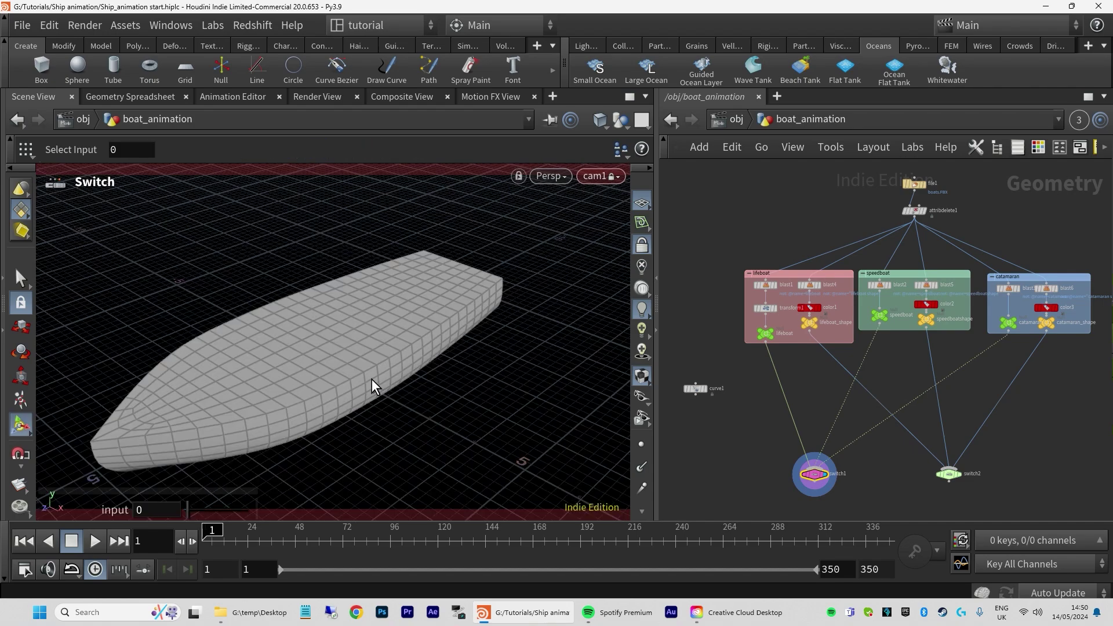
key("Escape")
left_click_drag(340, 405, 423, 373)
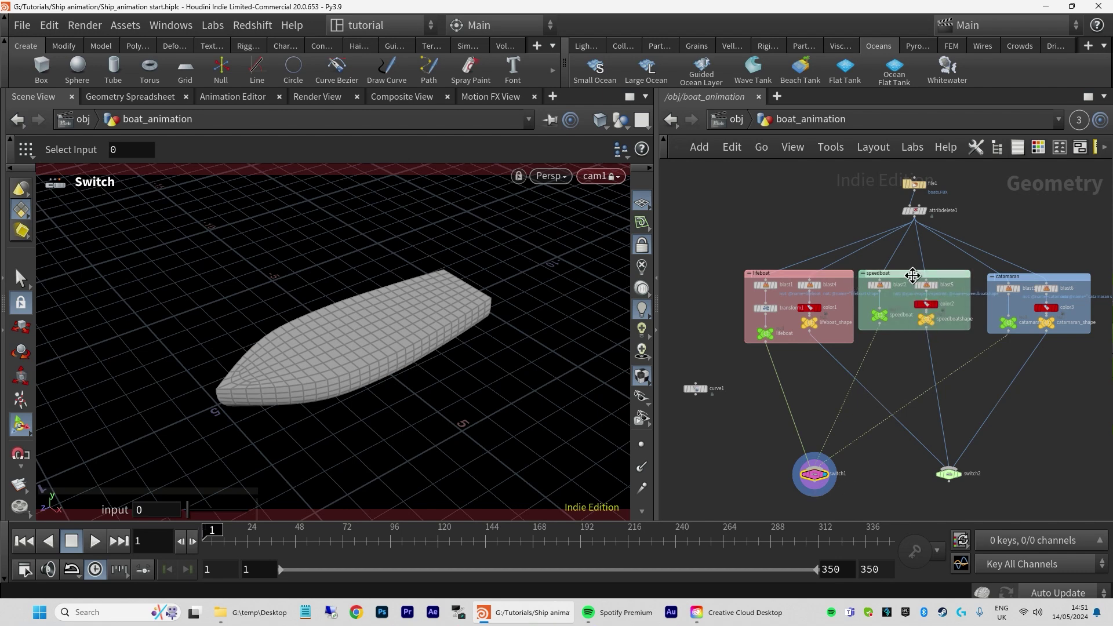
Set switch1's Select Input to 1 for the speedboat, then 2 for the catamaran
key("p")
left_click(1012, 196)
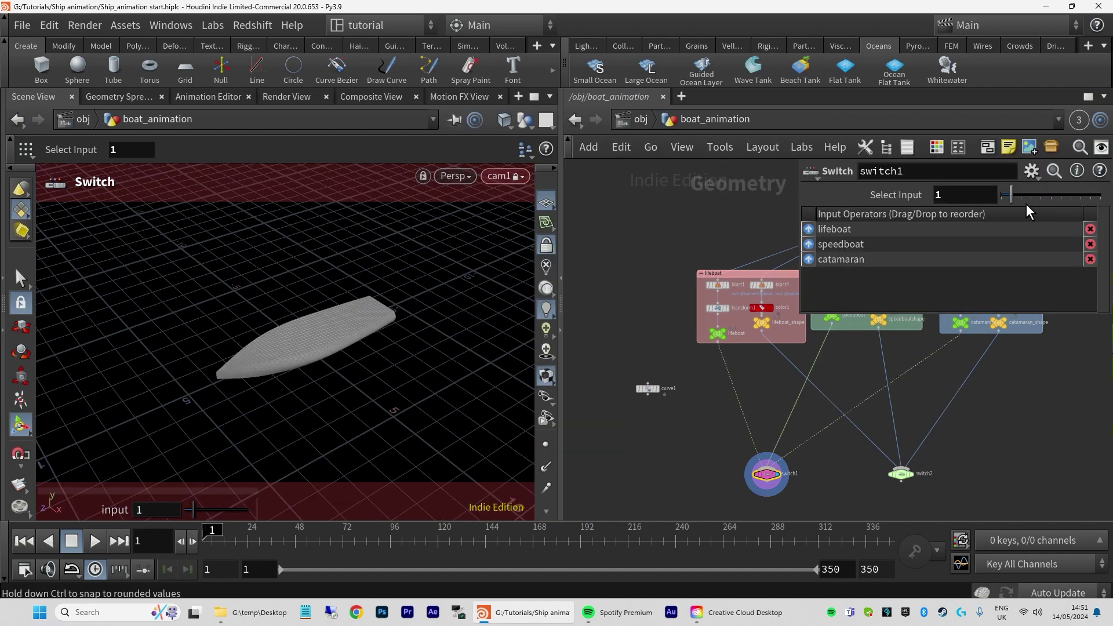
left_click_drag(1017, 200, 1028, 201)
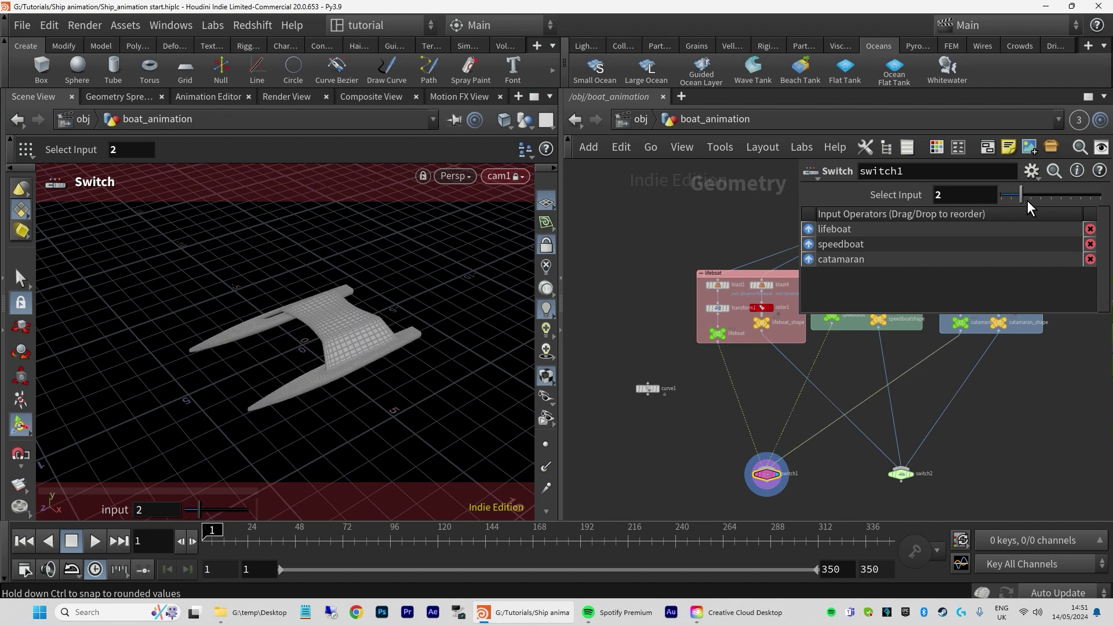
left_click_drag(306, 348, 382, 360, "alt")
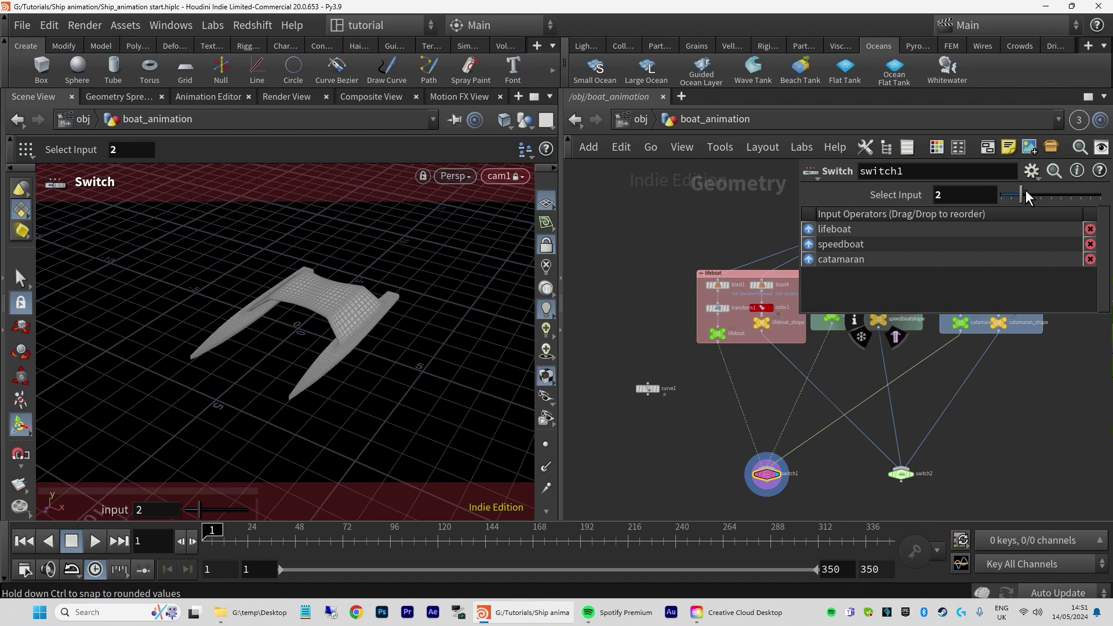
Return switch1's Select Input to 0 and inspect the lifeboat hull from below and above
left_click_drag(1024, 193, 1004, 197)
key("Escape")
left_click_drag(275, 348, 403, 419)
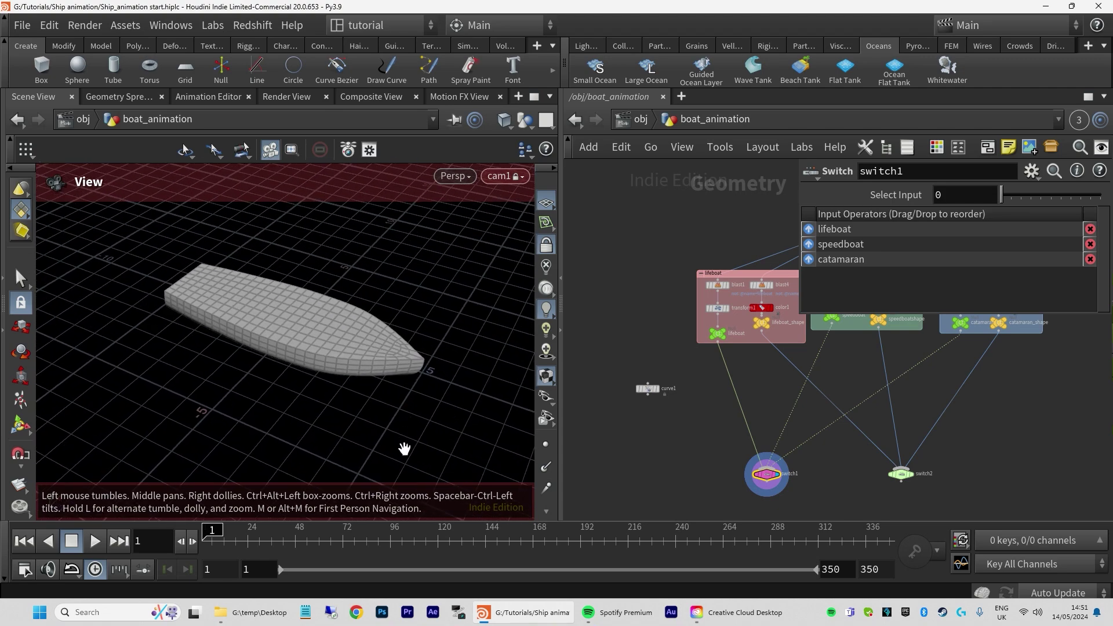
scroll(406, 449, "down", 2)
scroll(408, 449, "up", 4)
middle_click_drag(336, 368, 358, 371)
left_click_drag(358, 371, 316, 373)
key("Return")
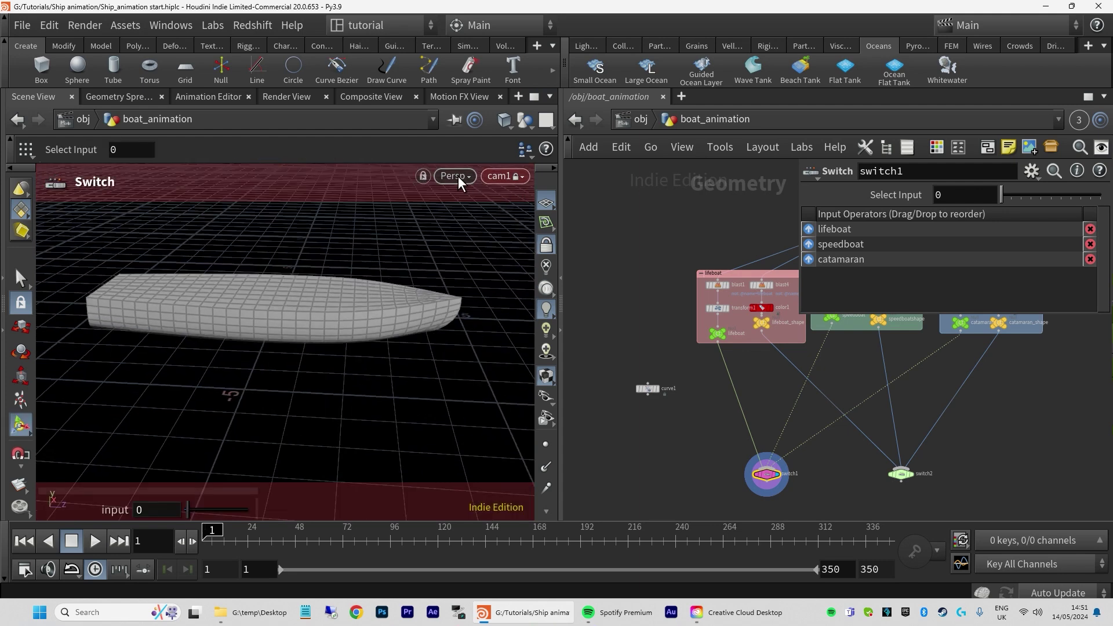
Switch the viewport to the Left view and zoom in on the boat
left_click(458, 176)
mouse_move(472, 210)
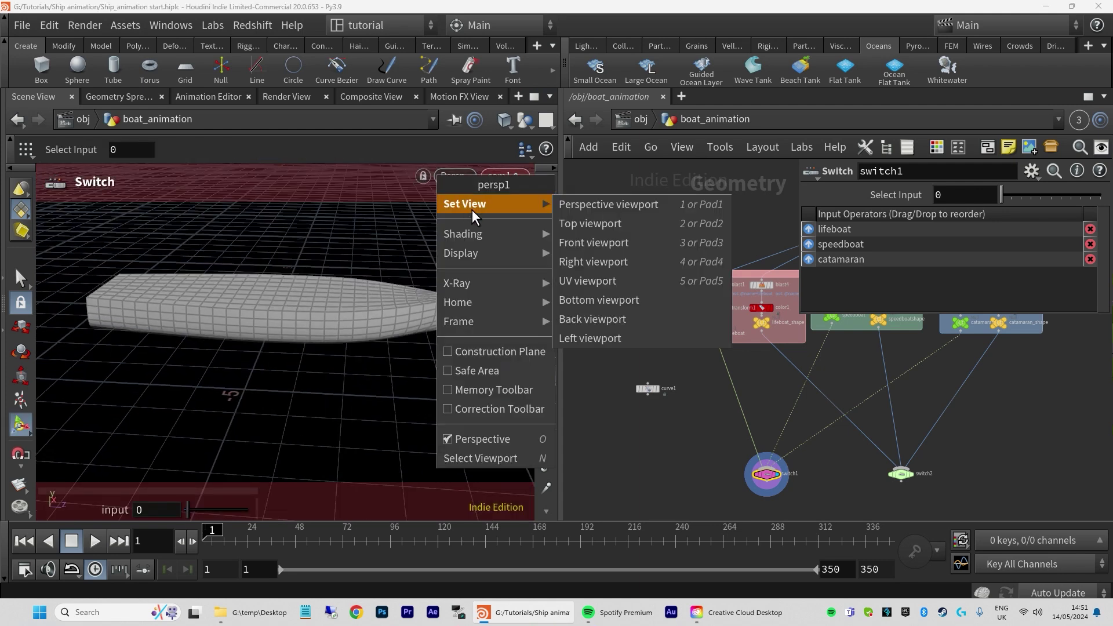
left_click(574, 339)
mouse_move(290, 354)
right_mouse_down("alt")
mouse_move(291, 335)
mouse_move(273, 345)
mouse_move(390, 383)
mouse_move(276, 370)
right_mouse_up("alt")
scroll(348, 372, "up", 5)
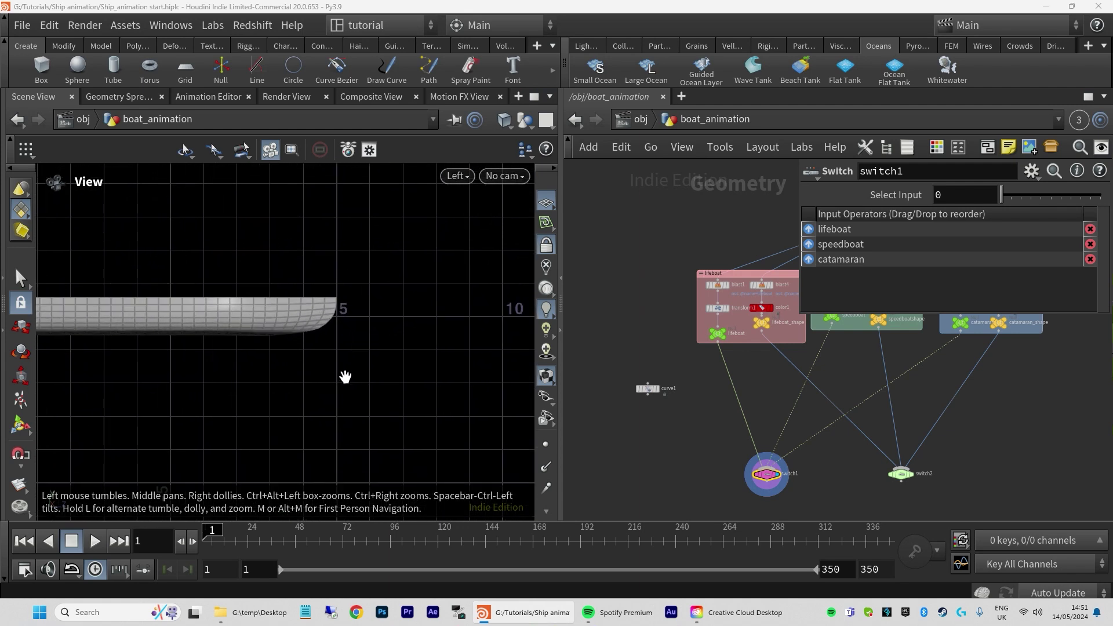
Select the lifeboat's transform1 to show its -0.18 vertical offset
middle_click_drag(746, 368, 659, 409)
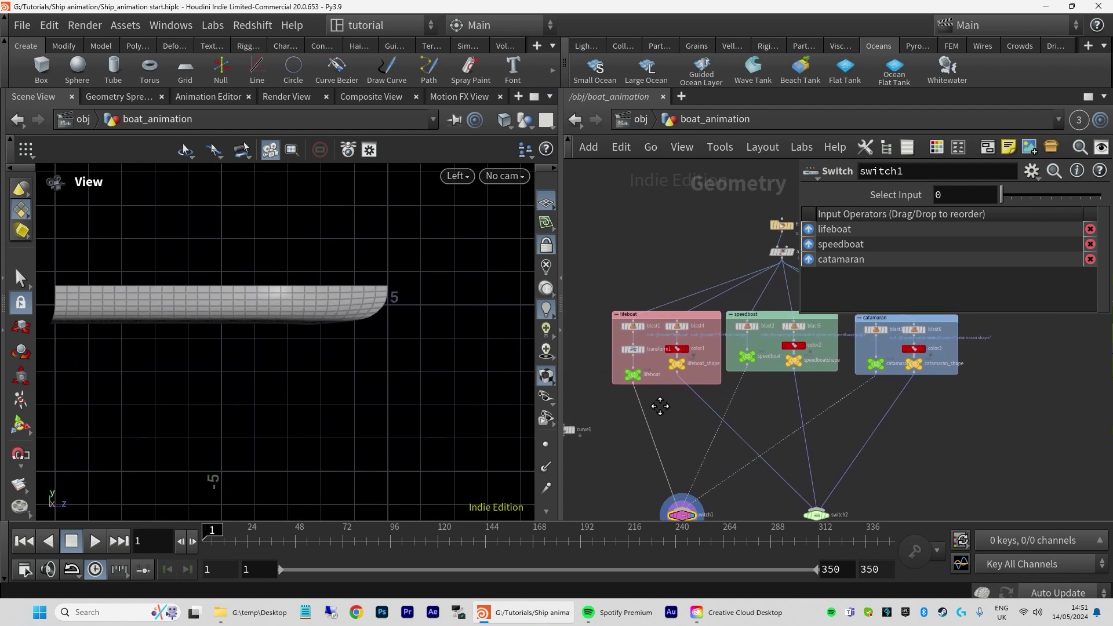
left_click(635, 350)
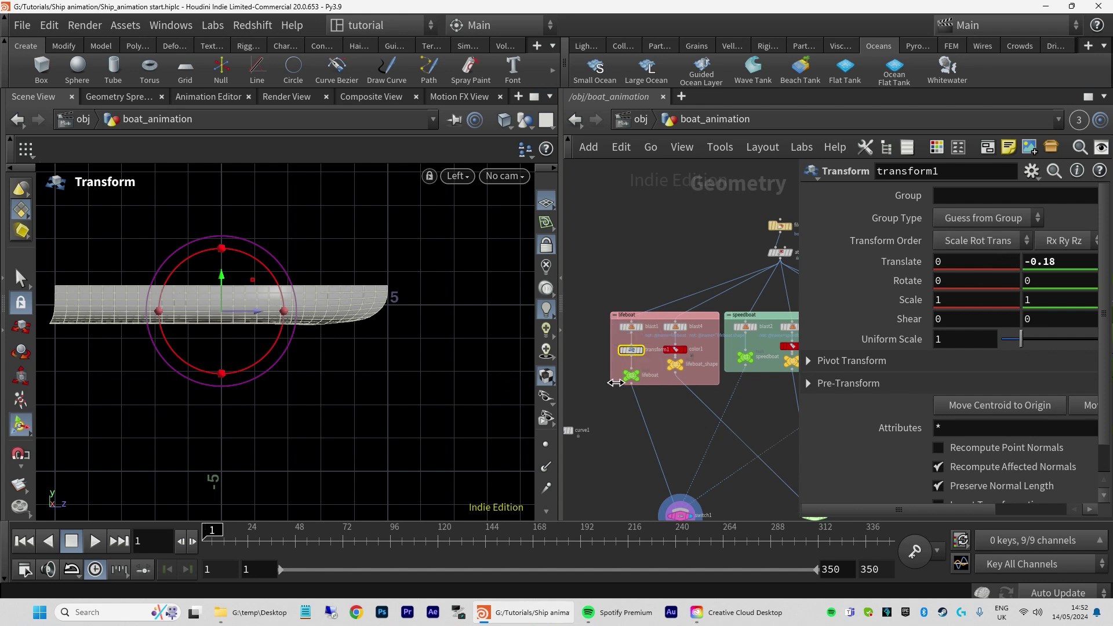
scroll(419, 343, "down", 4)
Pan the network across the lifeboat and speedboat boxes to reach switch2
middle_click_drag(700, 419, 758, 352)
middle_click_drag(640, 371, 717, 352)
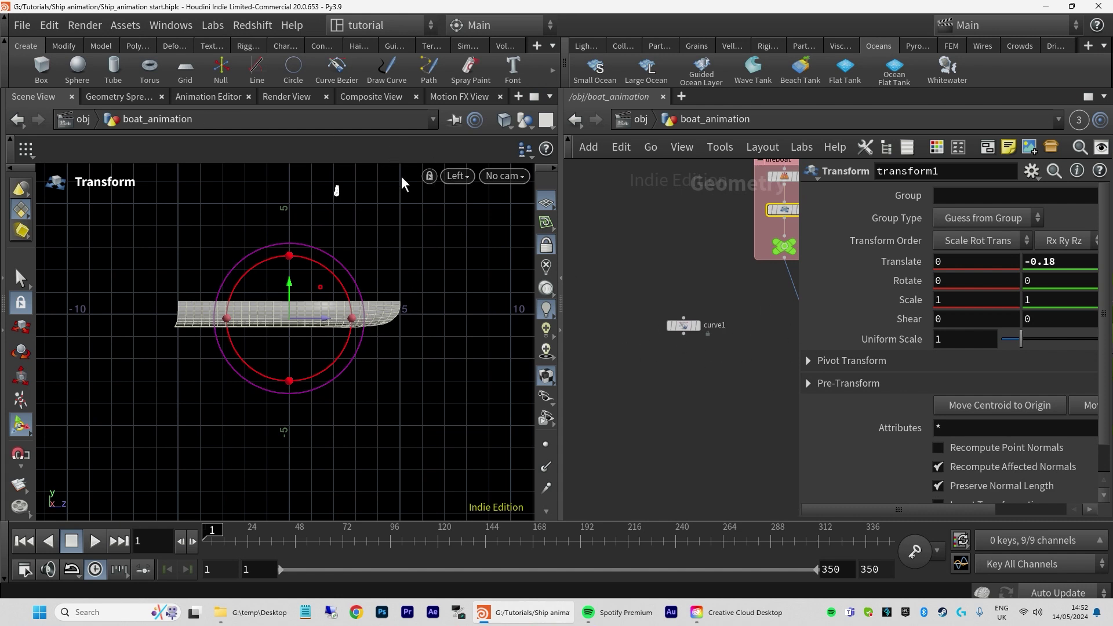
middle_click_drag(767, 377, 529, 394)
scroll(614, 327, "down", 2)
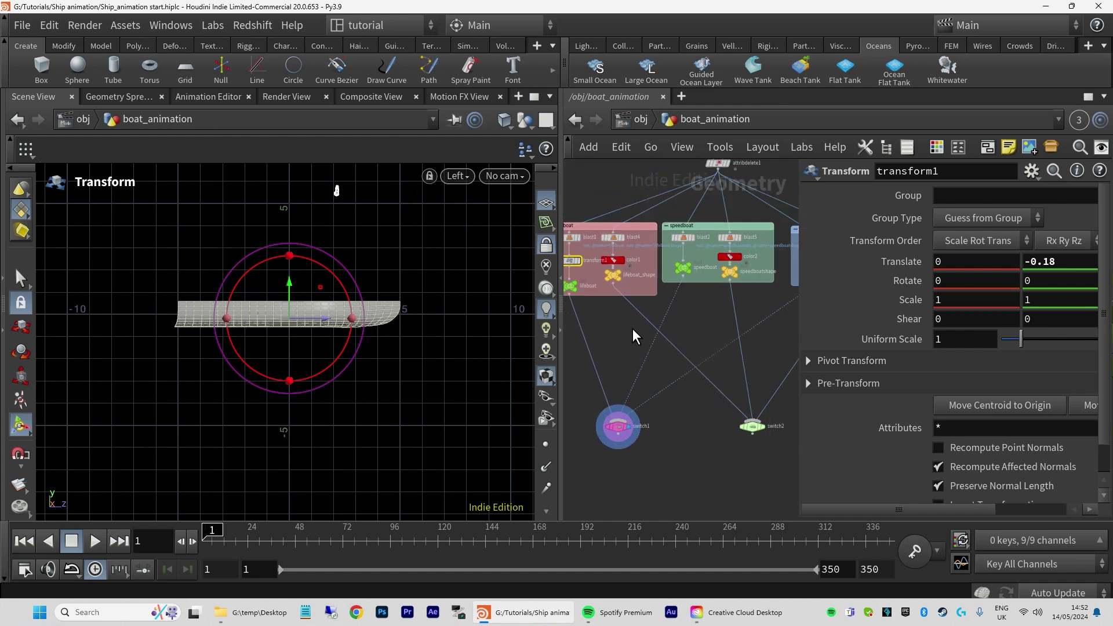
middle_click_drag(637, 332, 667, 312)
middle_click_drag(777, 445, 676, 443)
Select switch2 and return the viewport to Perspective view
left_click(677, 425)
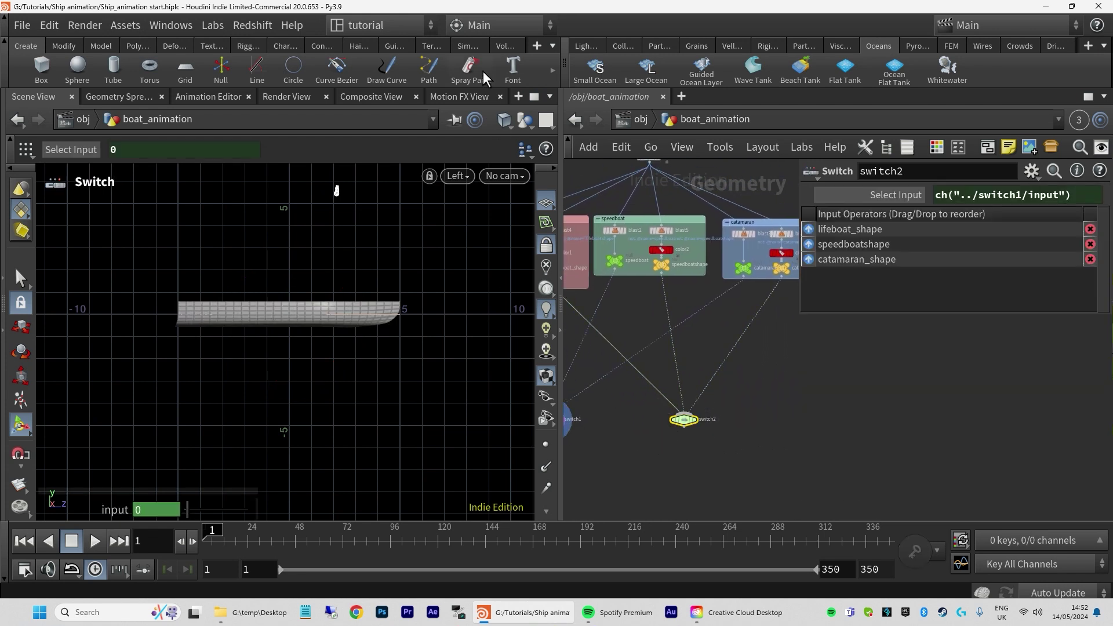
left_click(457, 176)
mouse_move(522, 204)
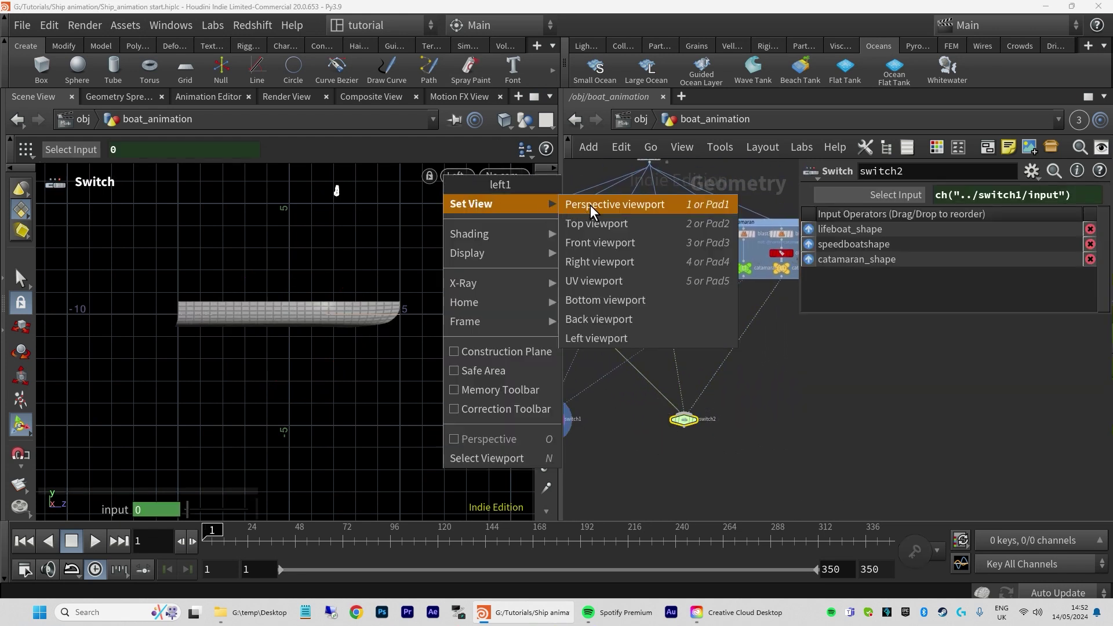
left_click(590, 204)
left_click_drag(401, 347, 701, 461)
Display switch2's flat lifeboat shape in the viewport and orbit around it
left_click_drag(683, 420, 663, 406)
mouse_move(676, 419)
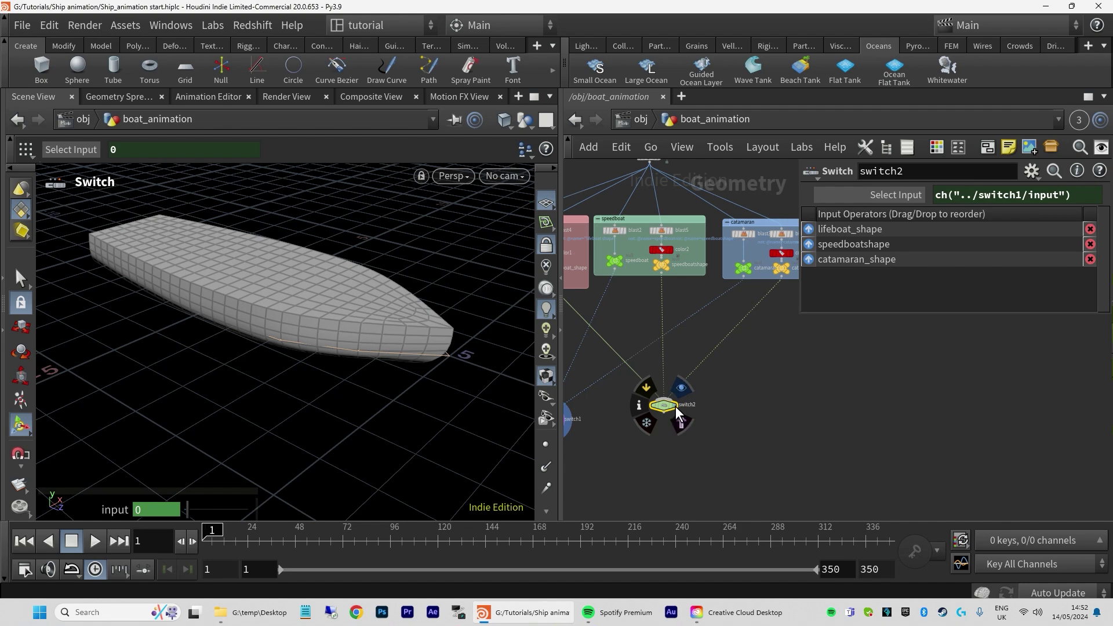
left_click(676, 406)
key("Escape")
left_click_drag(298, 236, 349, 392)
right_click_drag(364, 389, 434, 360)
key("Return")
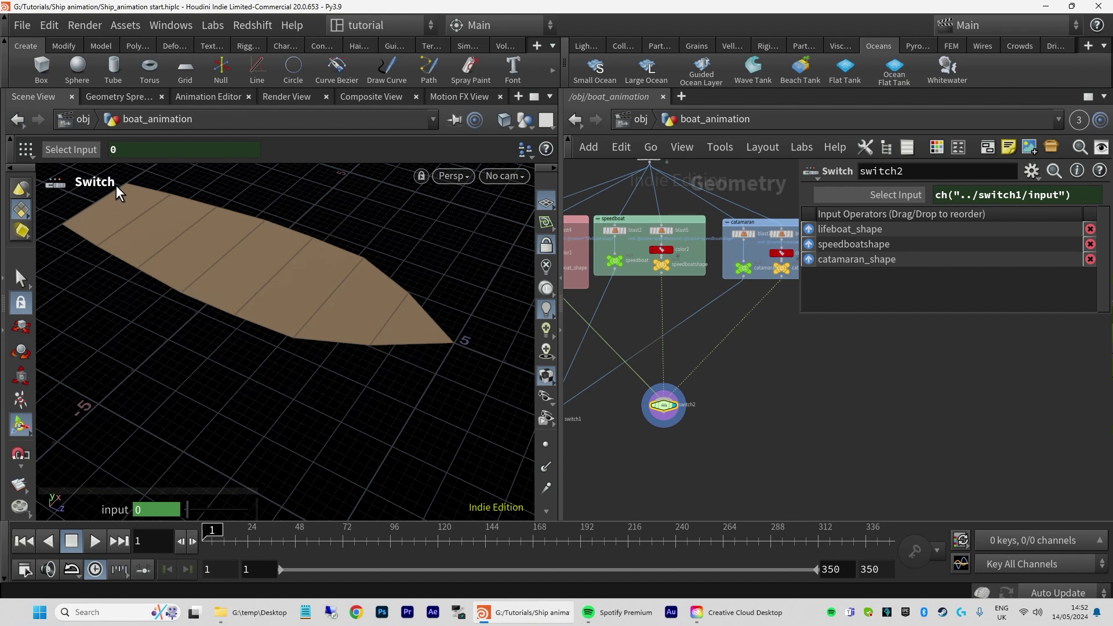
Move switch2 down level with switch1 in the network
left_click_drag(398, 320, 365, 390, "alt")
middle_click_drag(399, 414, 434, 447, "alt")
left_click_drag(433, 447, 397, 402)
scroll(660, 425, "down", 2)
middle_click_drag(720, 457, 797, 445)
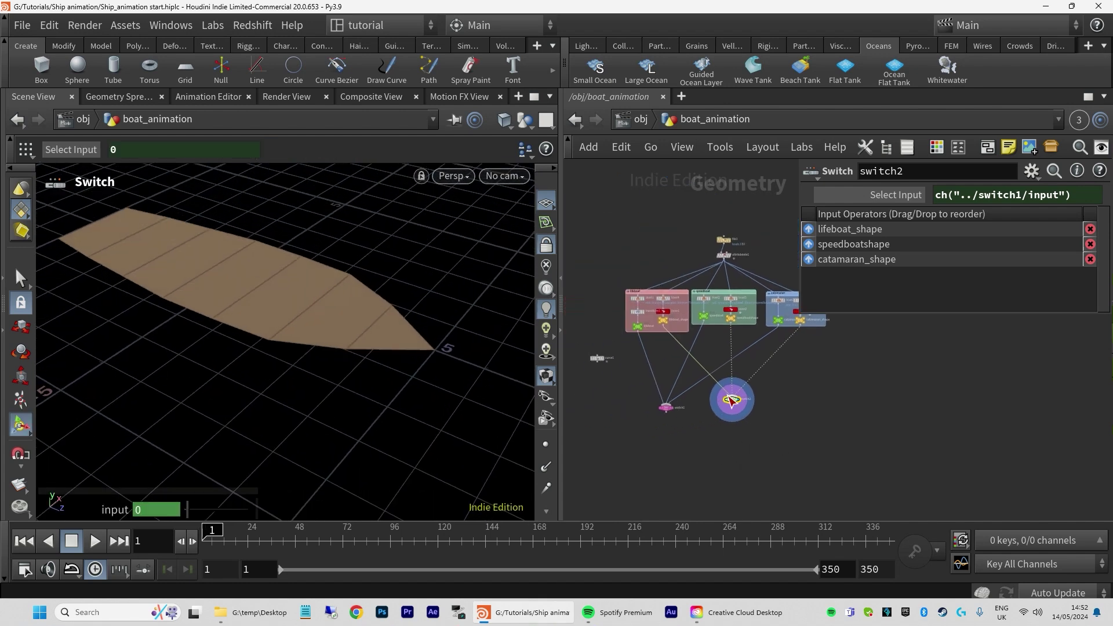
left_click_drag(736, 401, 737, 410)
scroll(650, 431, "up", 4)
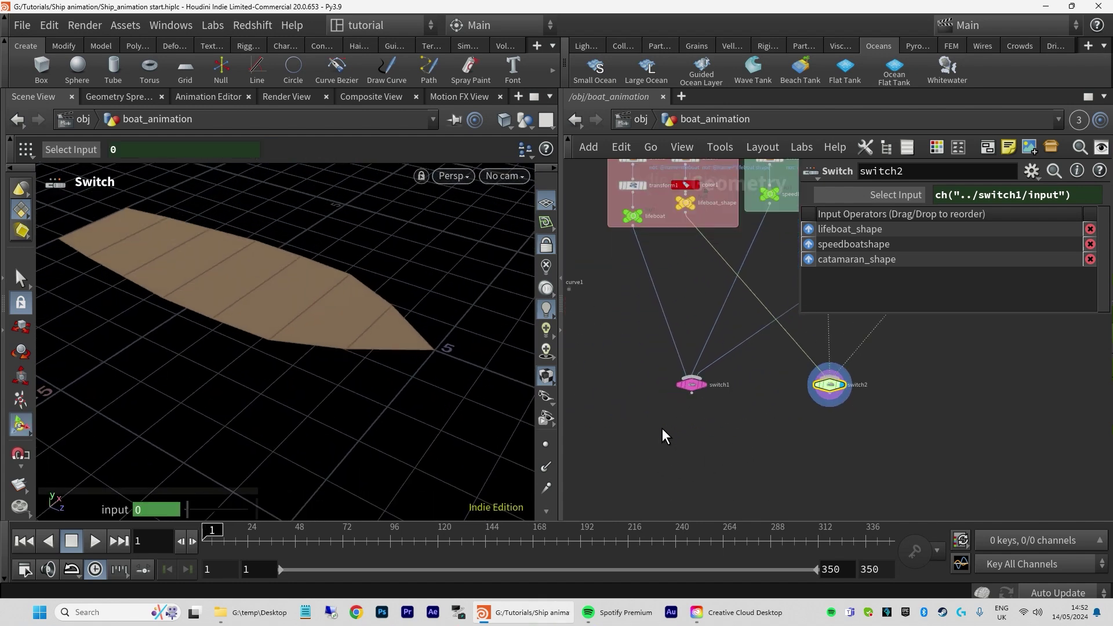
scroll(725, 429, "down", 2)
middle_click_drag(766, 431, 854, 460)
scroll(702, 368, "up", 1)
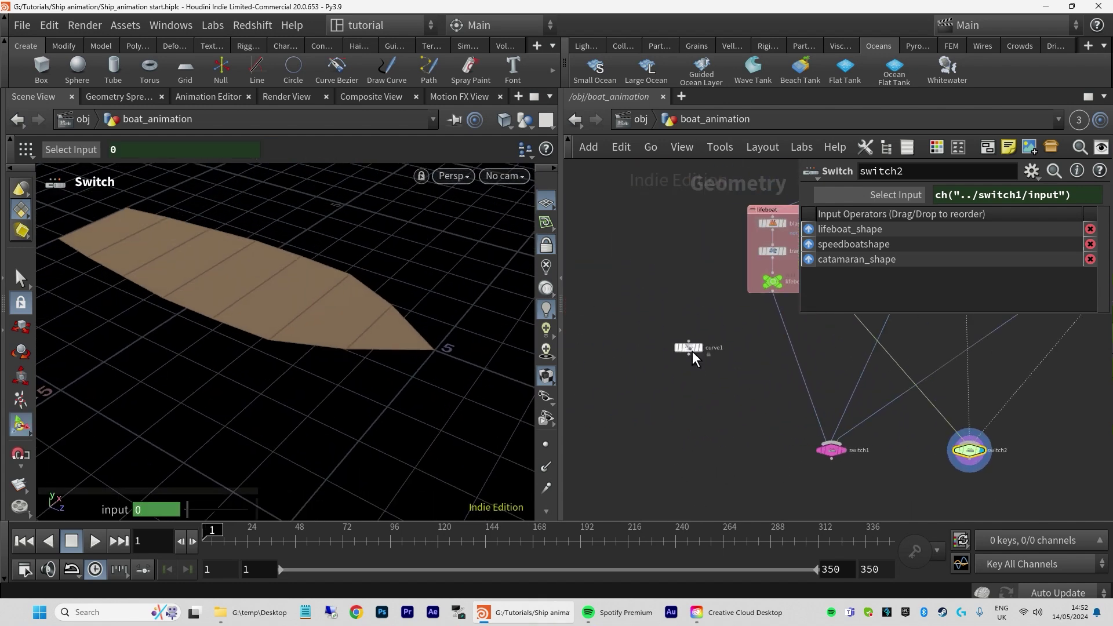
Select curve1 and tumble the viewport to inspect the S-shaped path
left_click(692, 349)
key("Escape")
scroll(447, 330, "down", 8)
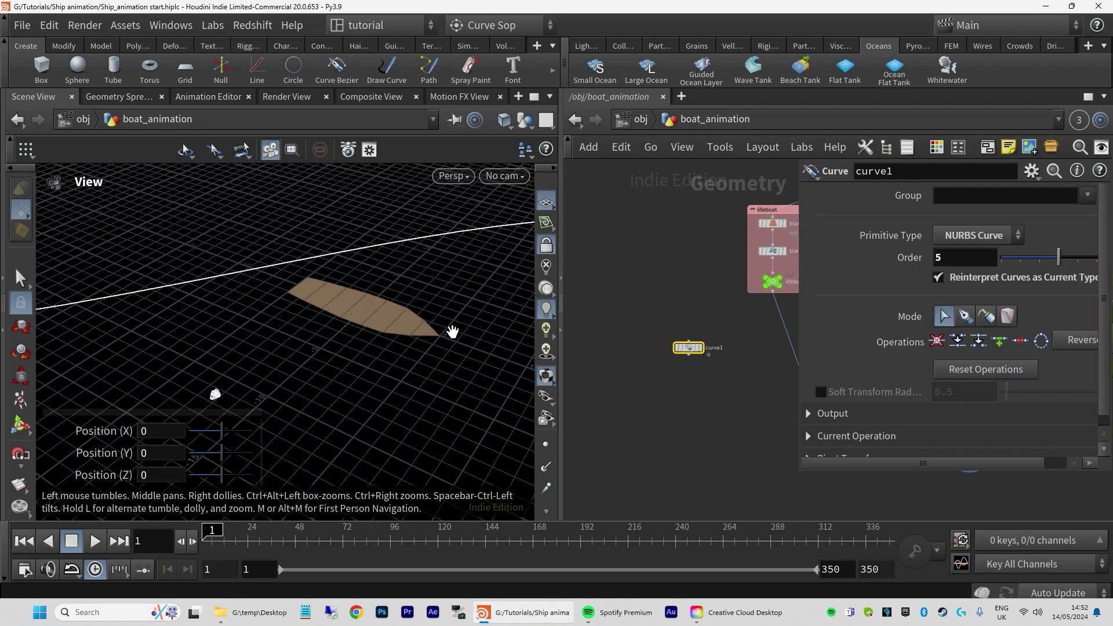
middle_click_drag(485, 331, 260, 316)
left_click_drag(260, 316, 373, 293)
key("Return")
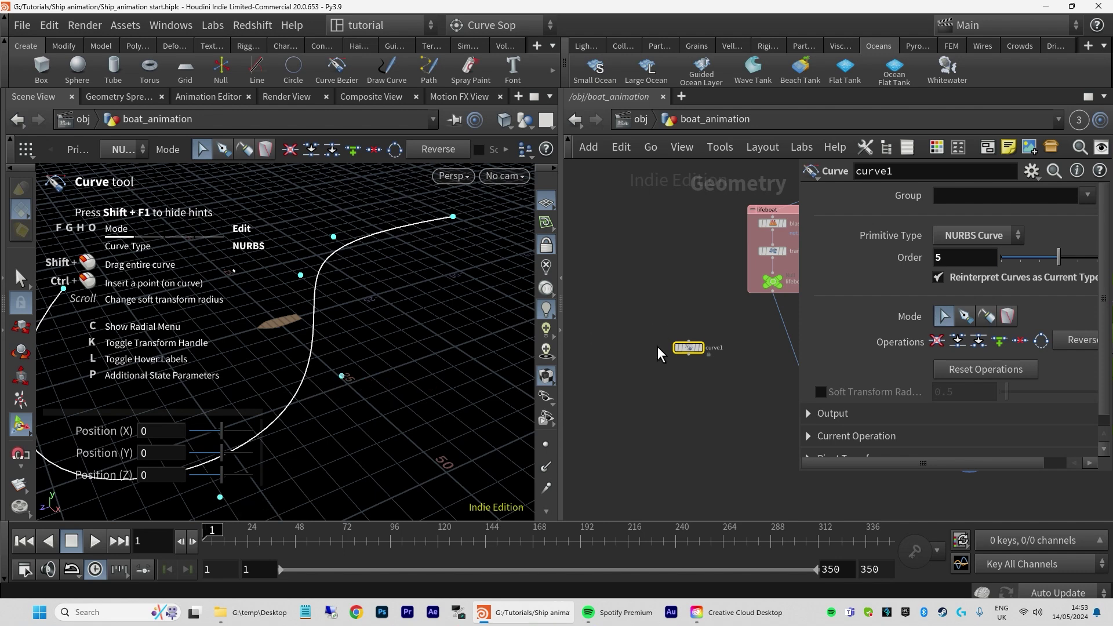
Move the curve1 node higher in the network editor
left_click_drag(691, 348, 677, 311)
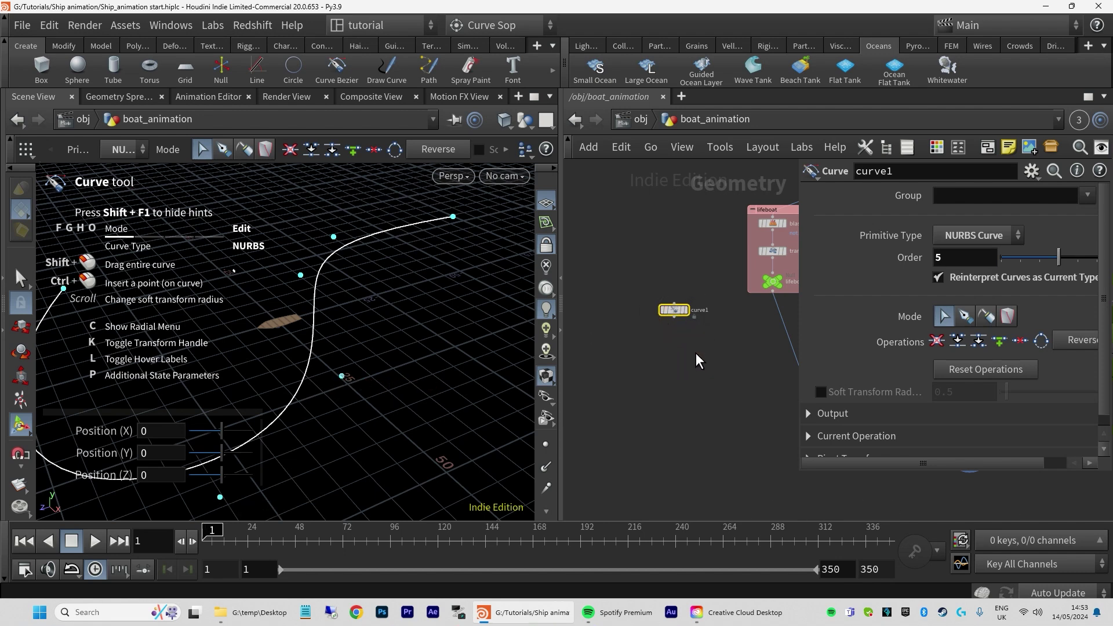
scroll(684, 328, "up", 2)
middle_click_drag(684, 340, 689, 373)
left_click_drag(682, 336, 682, 311)
scroll(676, 368, "down", 3)
scroll(679, 368, "up", 3)
middle_click_drag(688, 357, 707, 362)
left_click_drag(695, 315, 693, 295)
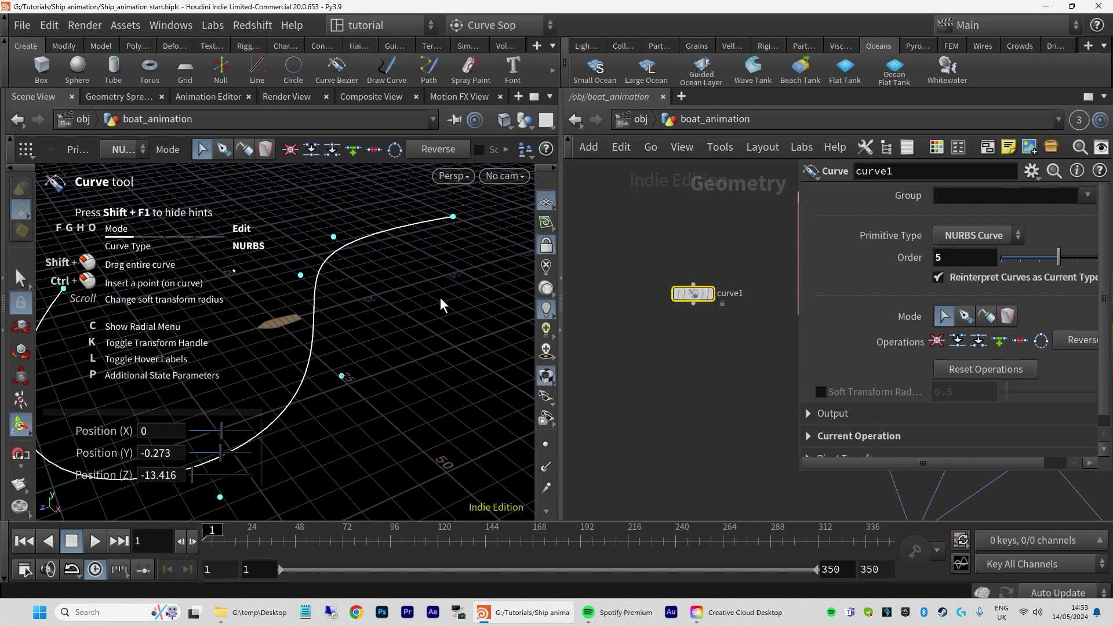
left_click_drag(405, 320, 438, 221)
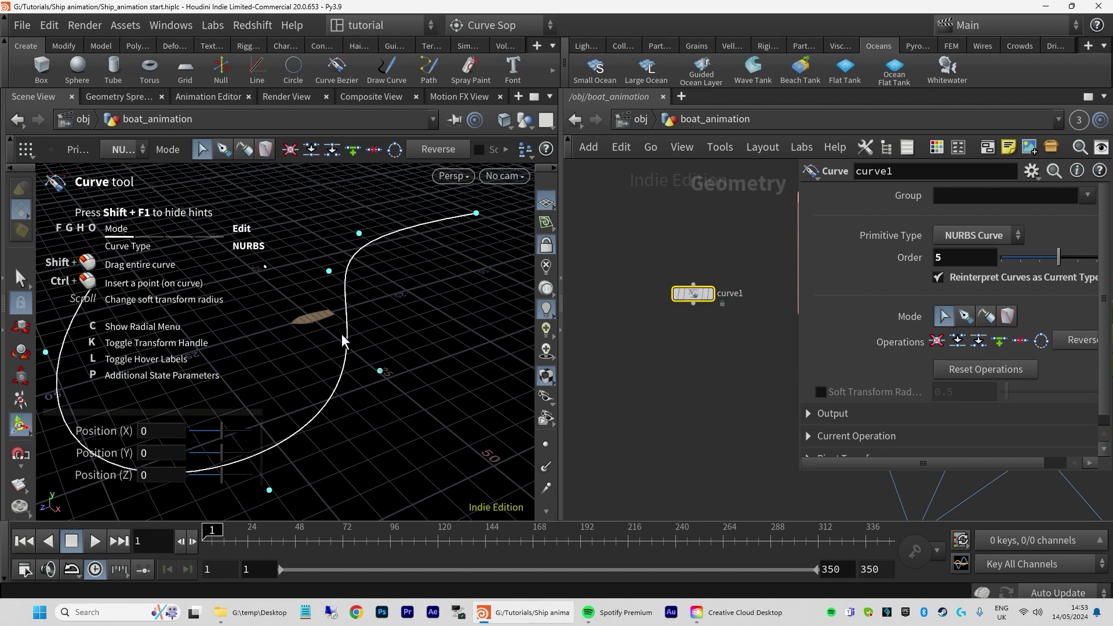
left_click_drag(694, 294, 691, 289)
Add a Resample node under curve1 and display its output
key("Tab")
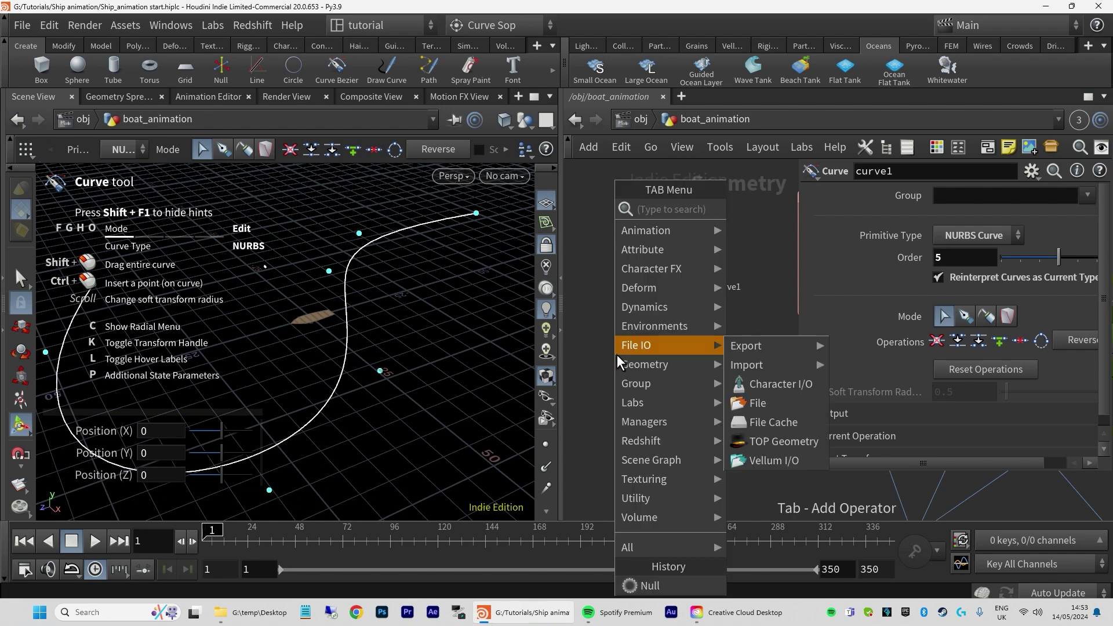
type("rea")
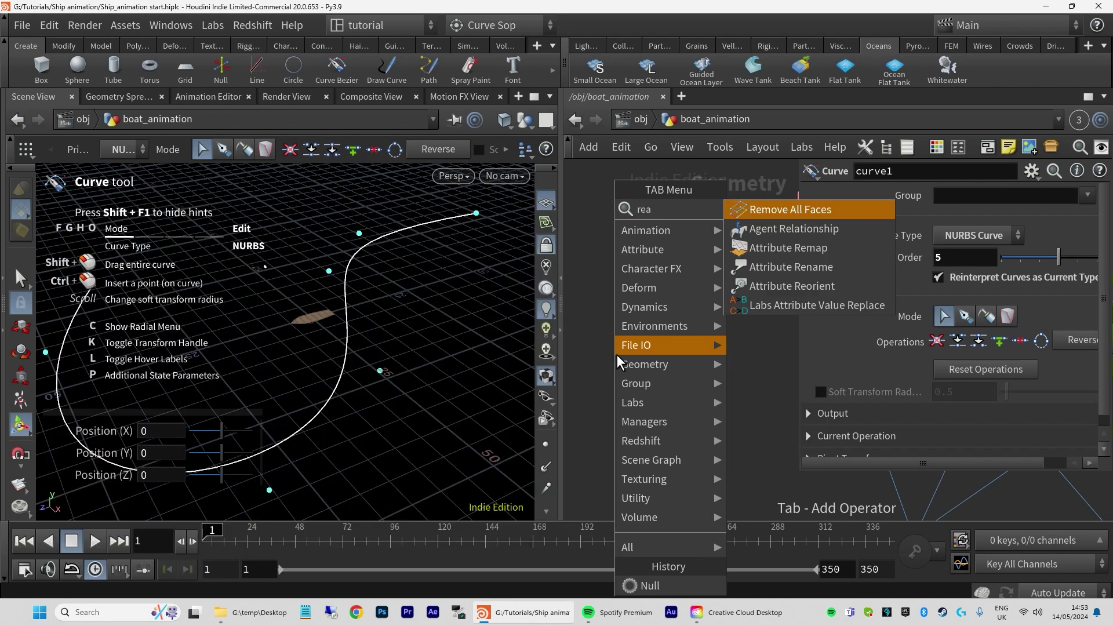
type("mple")
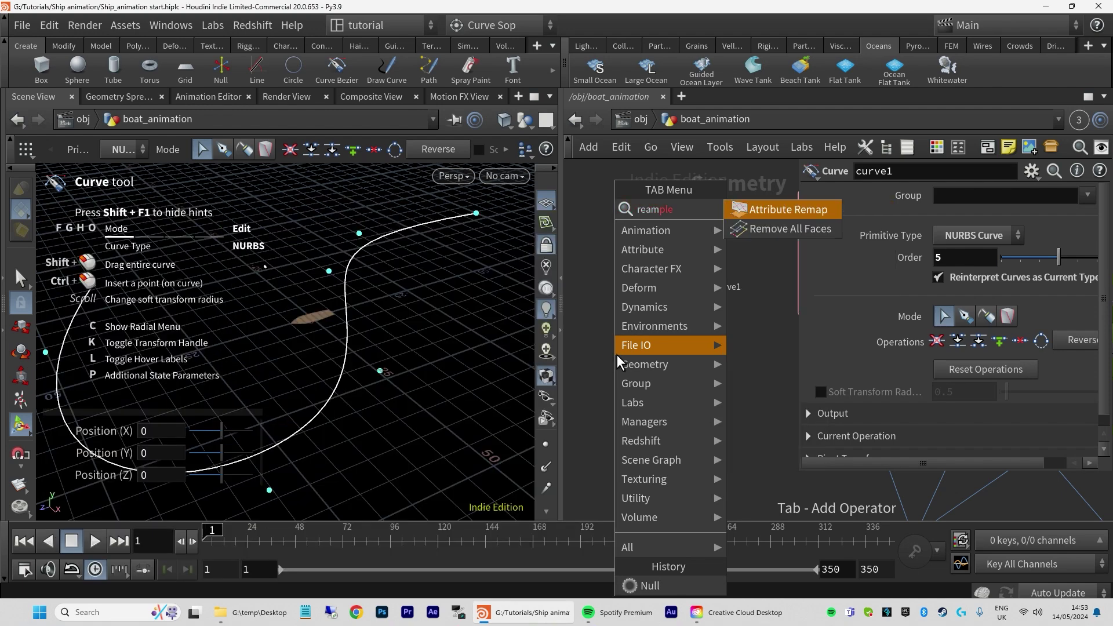
key("Escape")
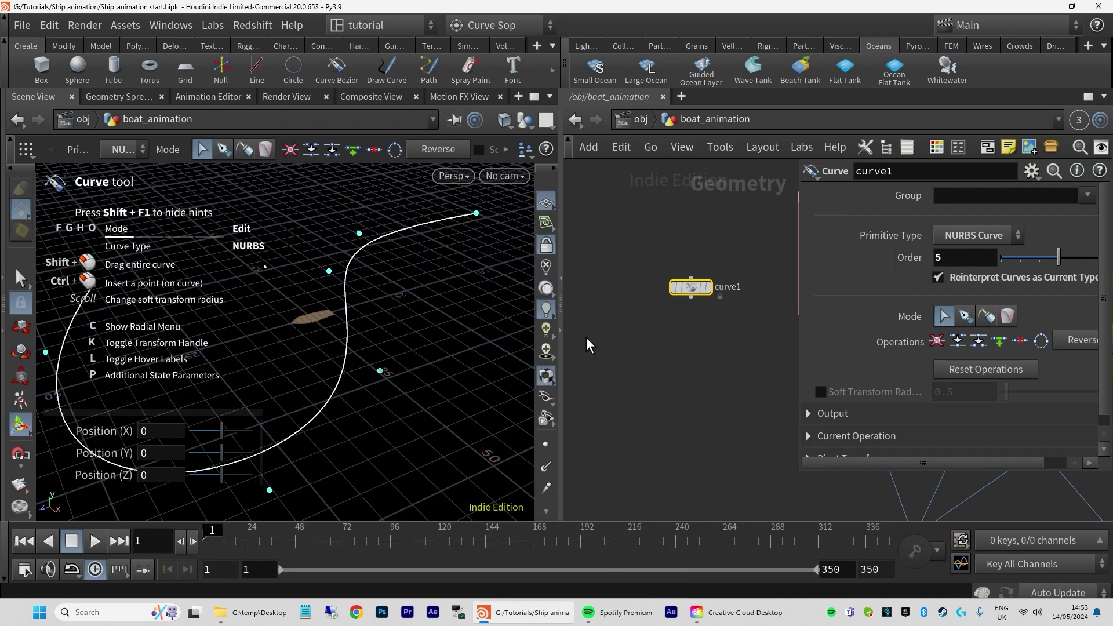
key("Tab")
type("res")
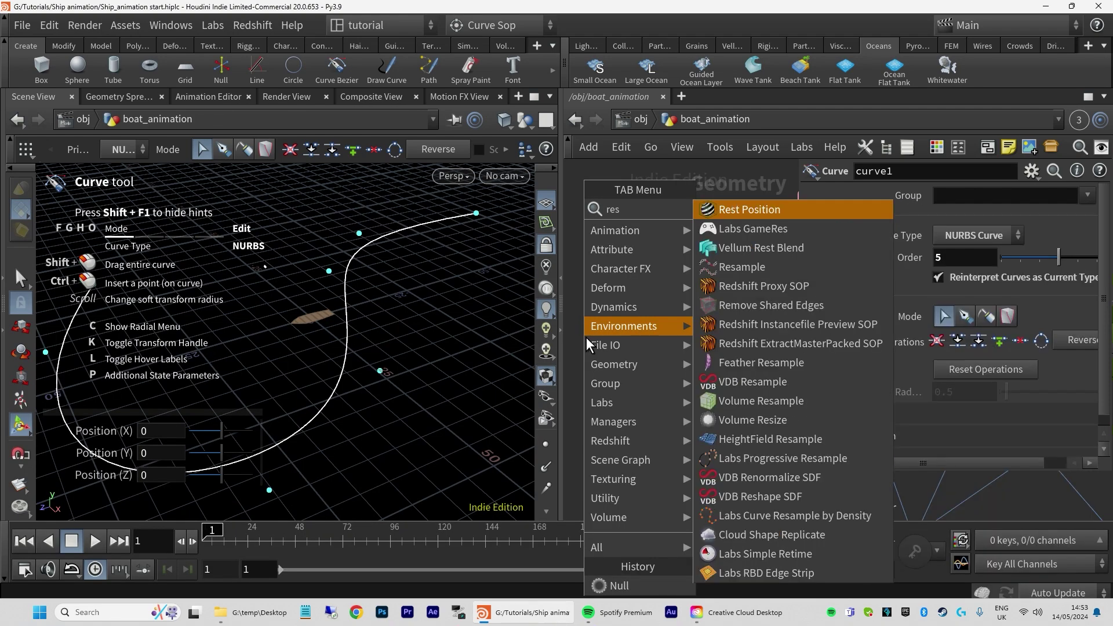
type("am")
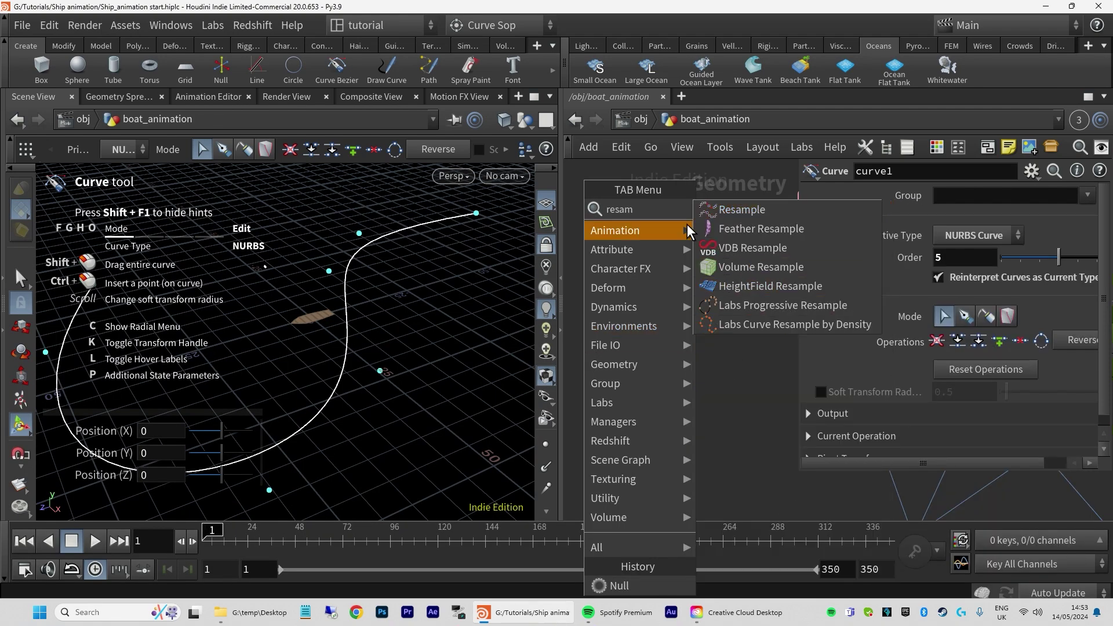
left_click(752, 216)
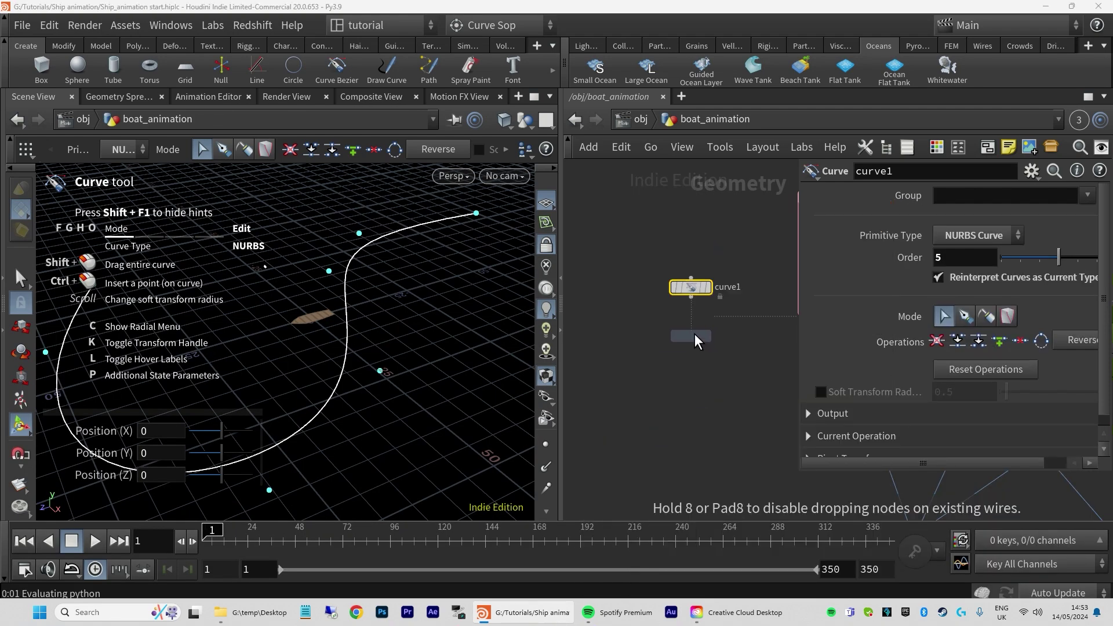
left_click(695, 334)
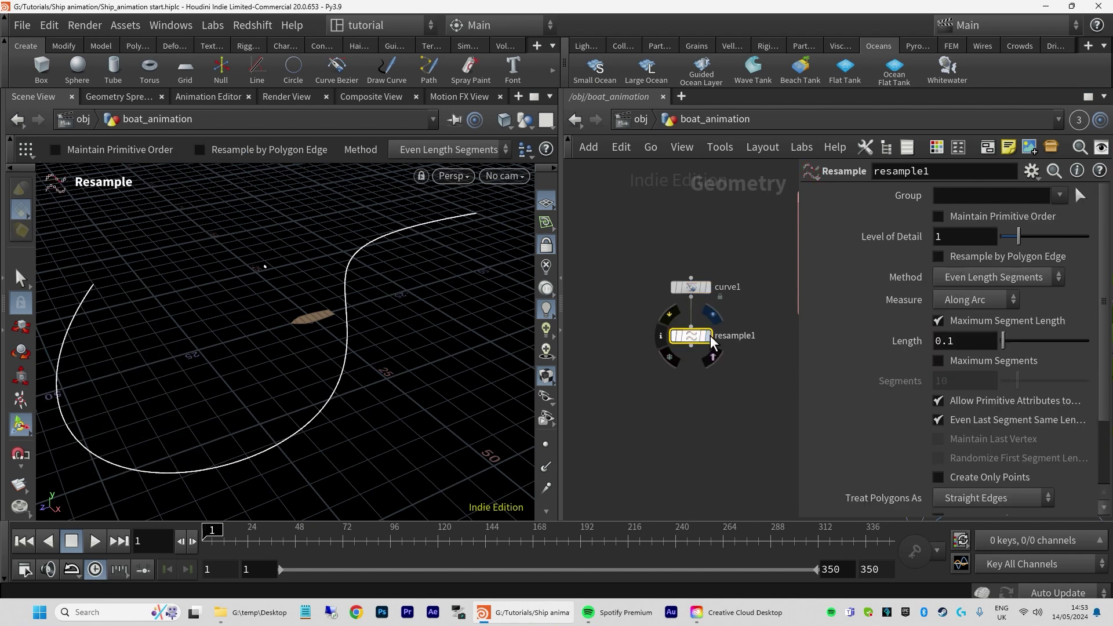
left_click(710, 337)
left_click_drag(689, 337, 684, 336)
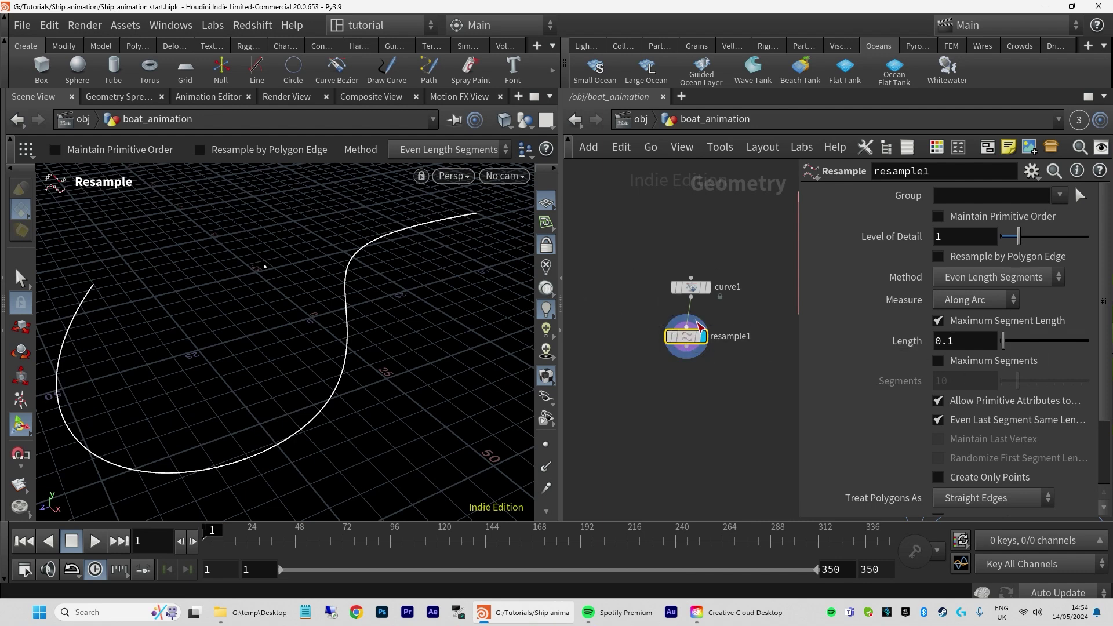
Check resample1's 0.1 length and its resampled points, then align it beneath curve1
scroll(905, 348, "down", 1)
left_click(978, 319)
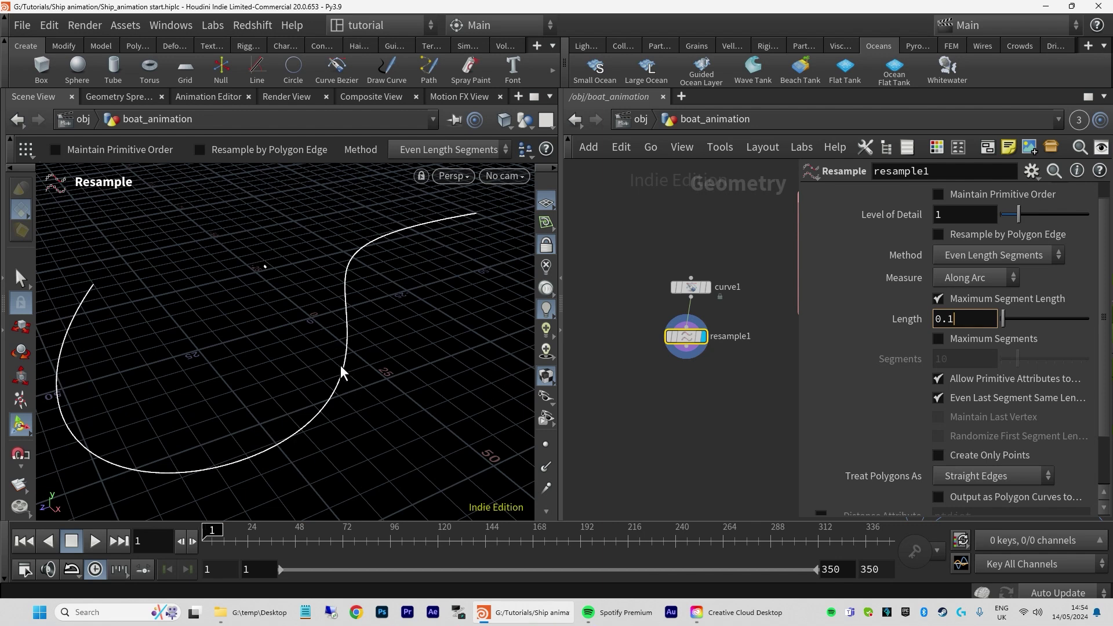
scroll(347, 374, "up", 10)
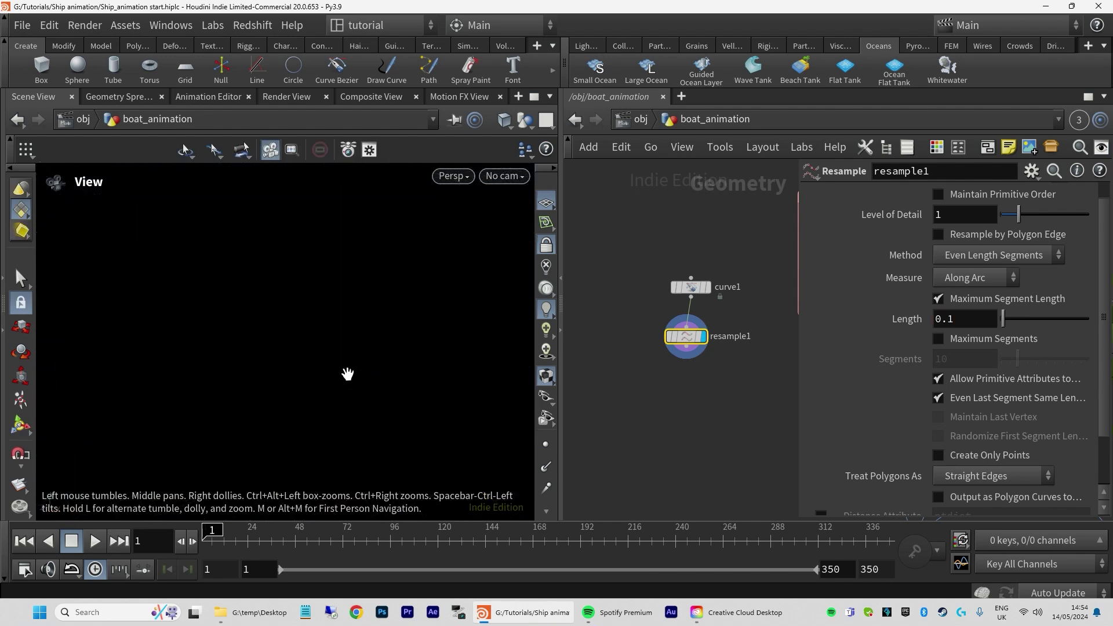
scroll(347, 375, "down", 8)
scroll(347, 374, "up", 2)
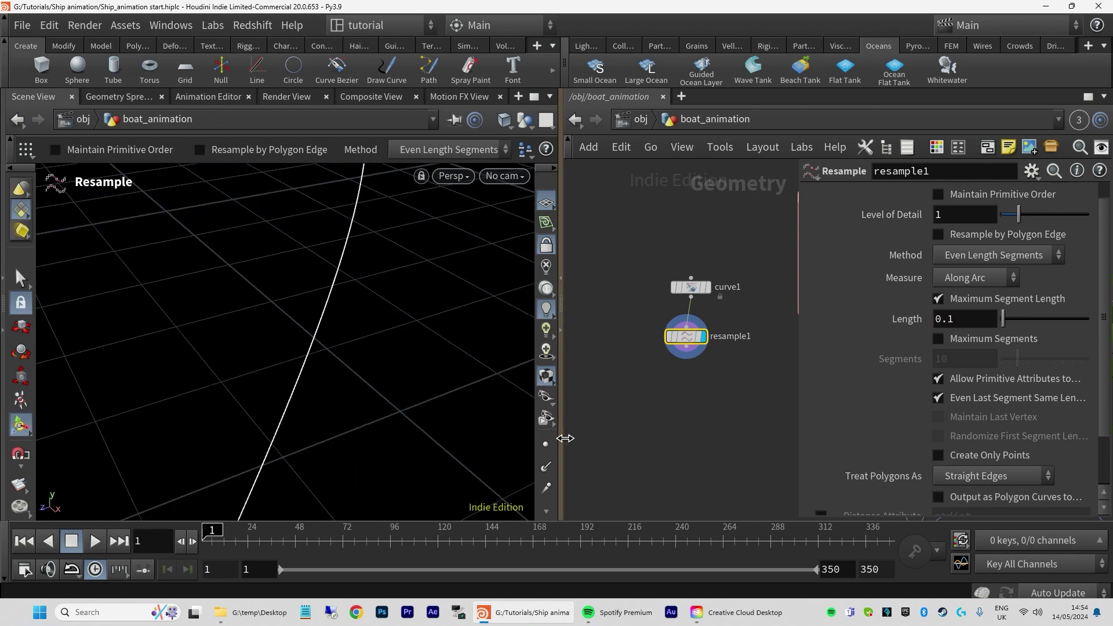
left_click(541, 446)
left_click(546, 445)
left_click(548, 443)
scroll(335, 327, "down", 8)
left_click_drag(335, 328, 401, 351)
key("Return")
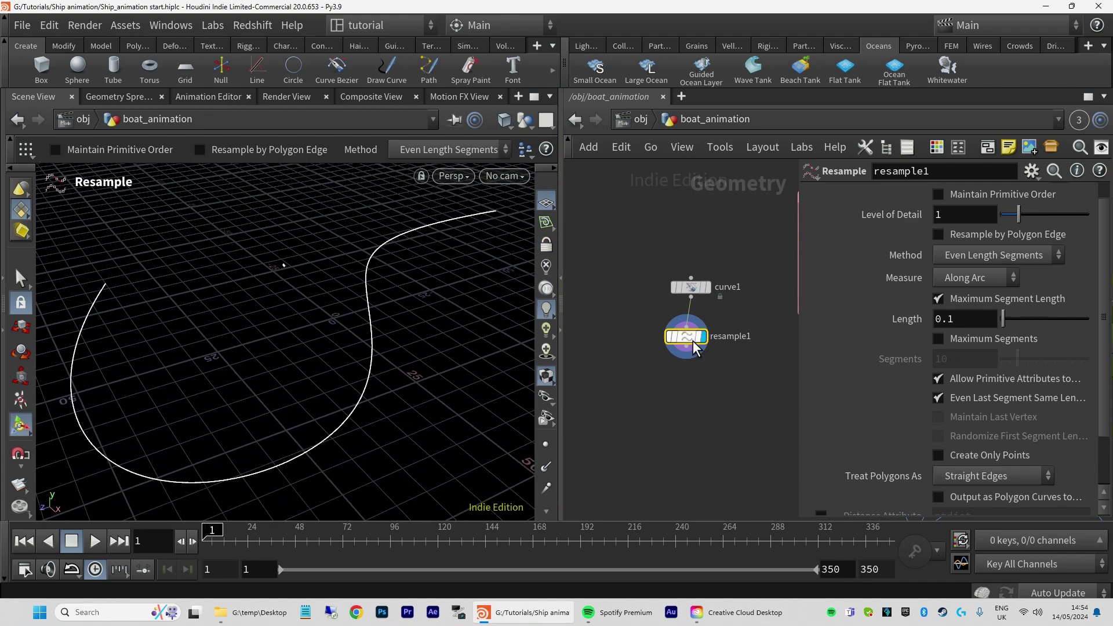
left_click_drag(686, 339, 693, 333)
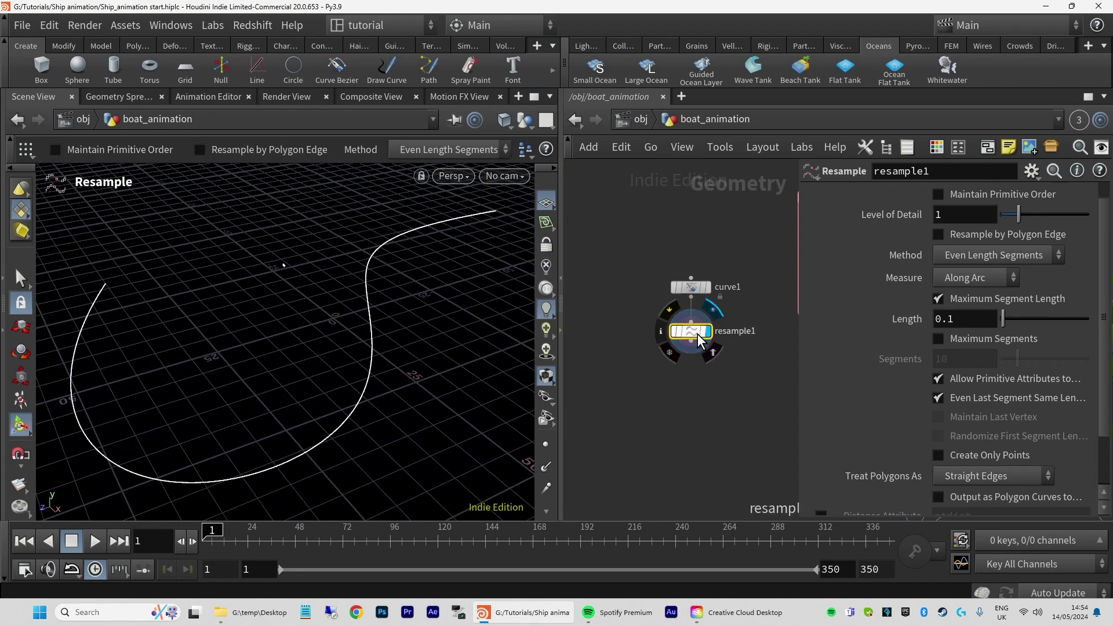
Enable resample1's Tangent Attribute output named tangentu
scroll(872, 454, "down", 3)
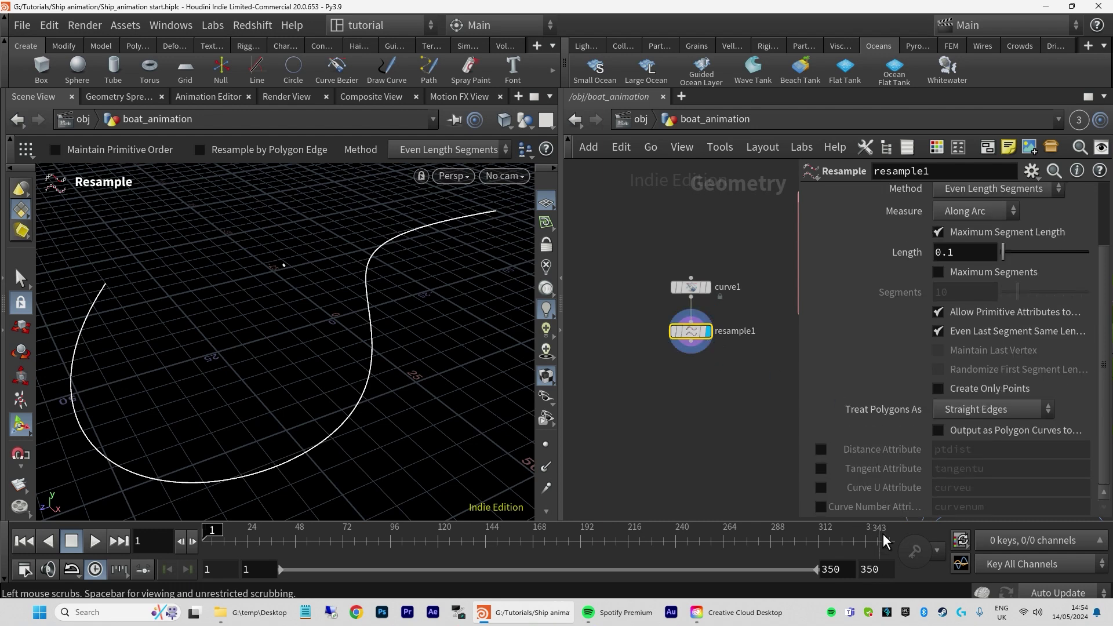
left_click(822, 468)
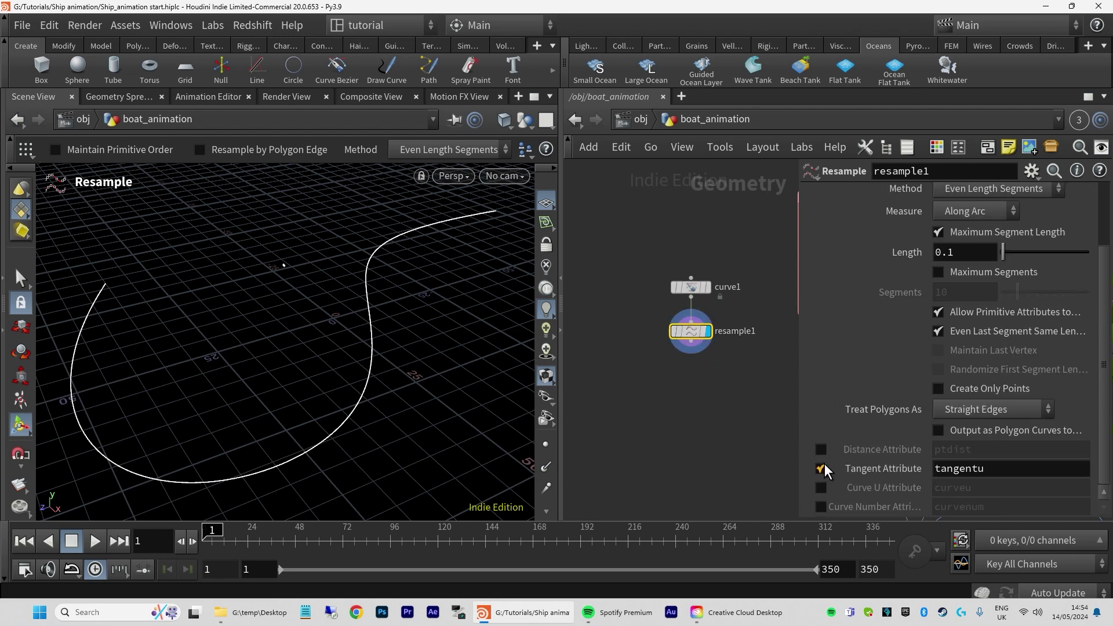
left_click(1012, 475)
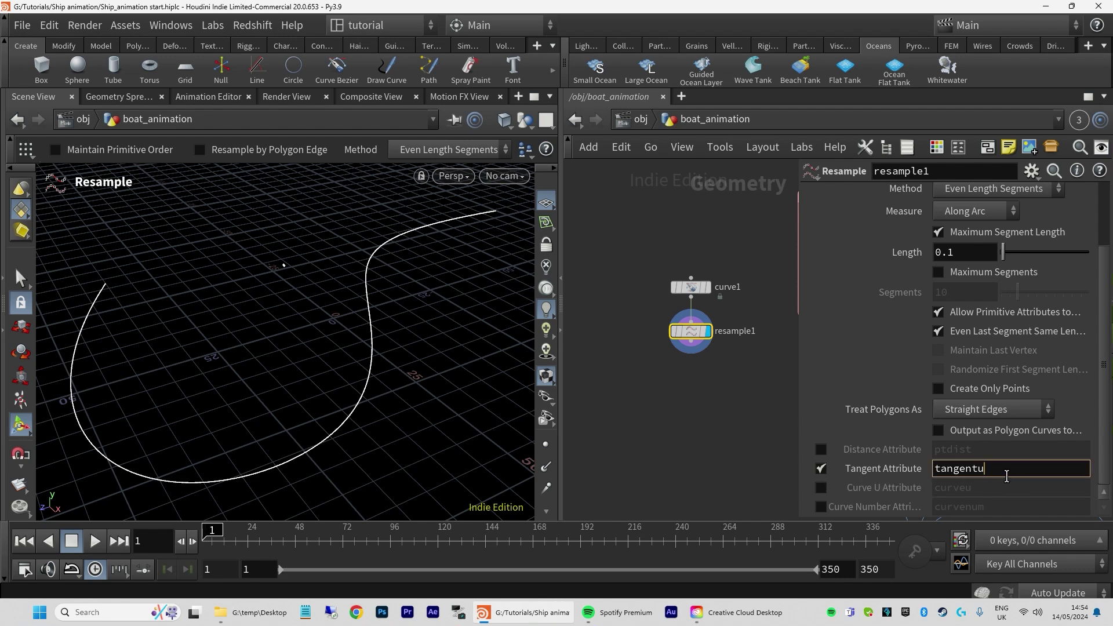
key("Return")
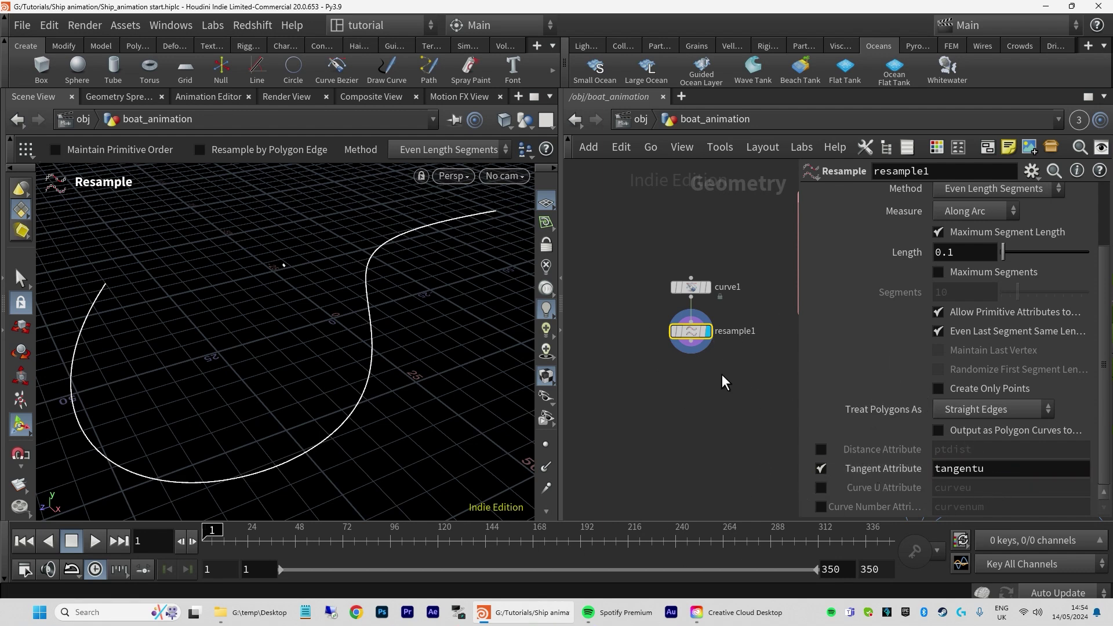
left_click_drag(696, 331, 695, 329)
Add a Carve node below resample1
key("Tab")
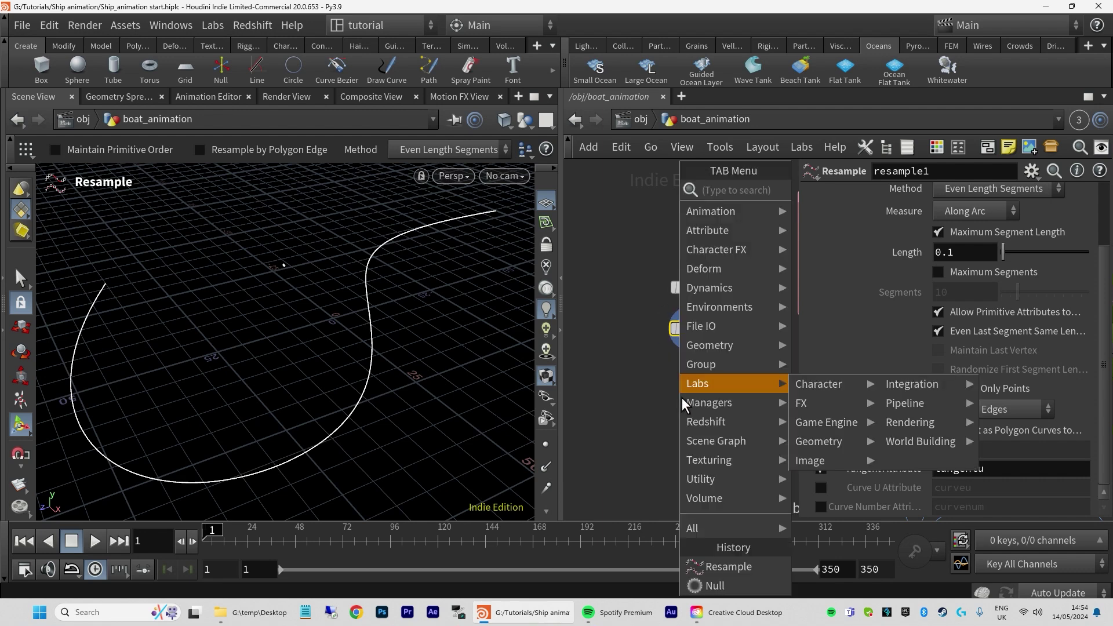
type("carve")
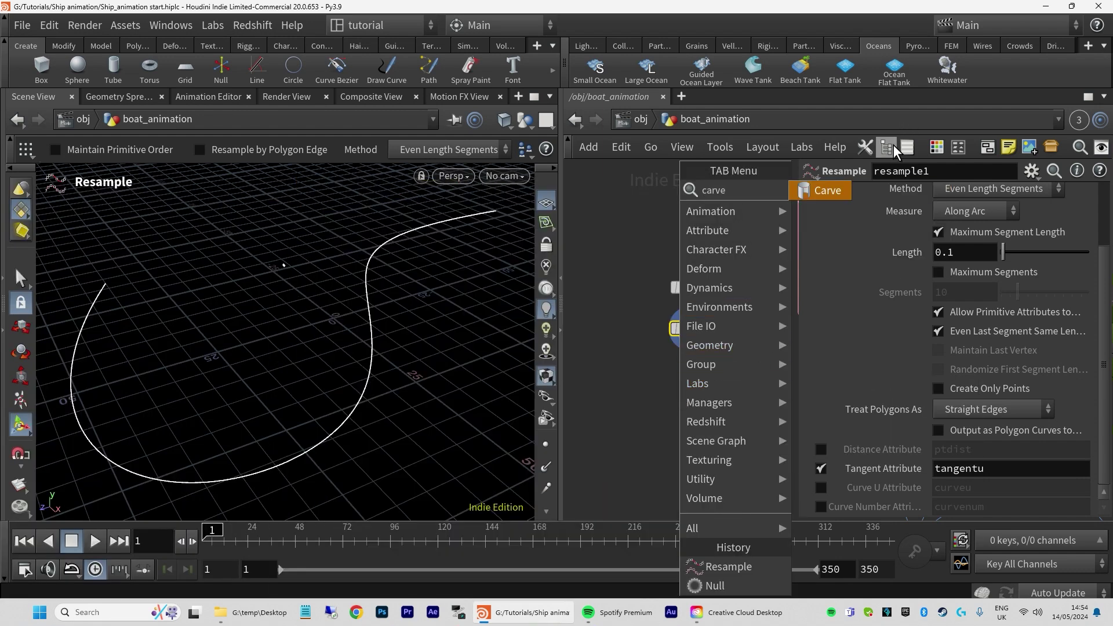
left_click(828, 192)
left_click(691, 381)
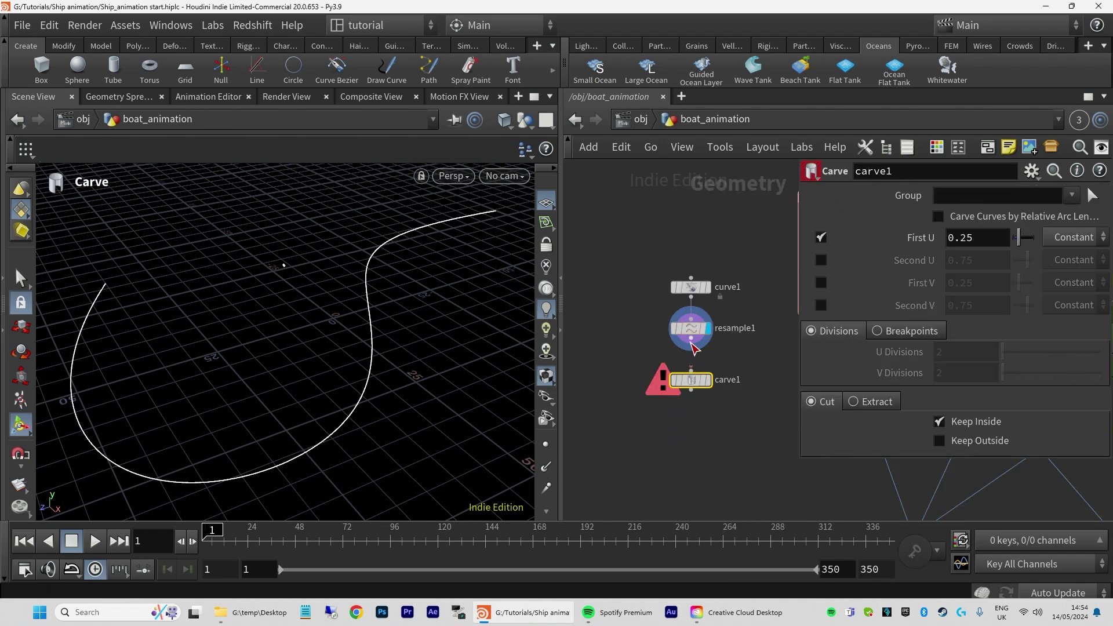
Keyframe carve1's First U at 0 on frame 1
left_click_drag(703, 388, 692, 386)
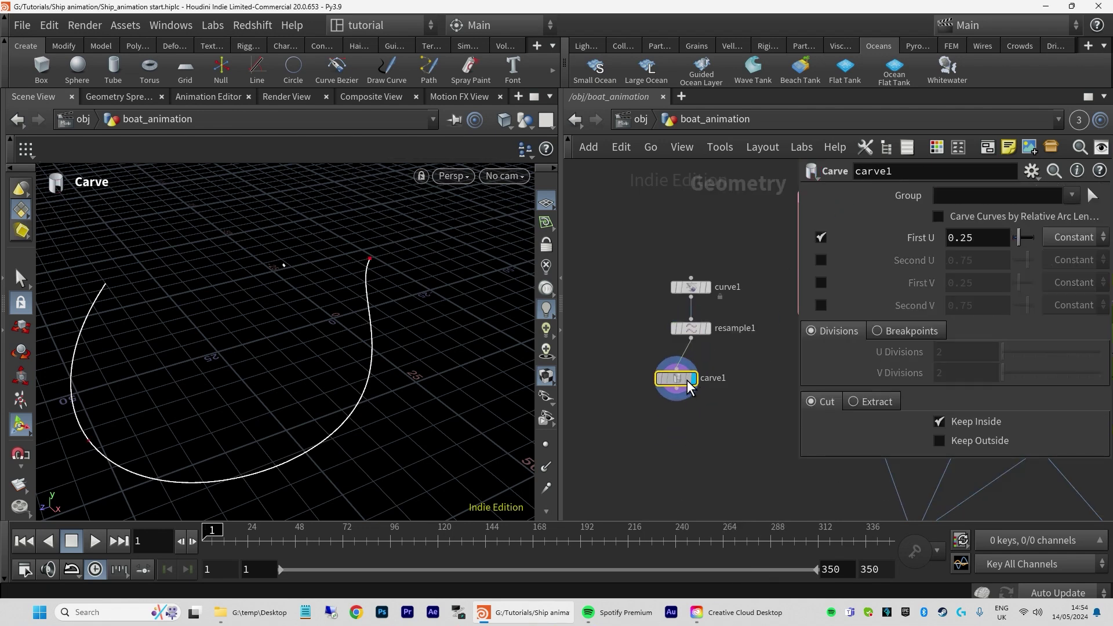
left_click(282, 529)
left_click_drag(282, 528, 180, 548)
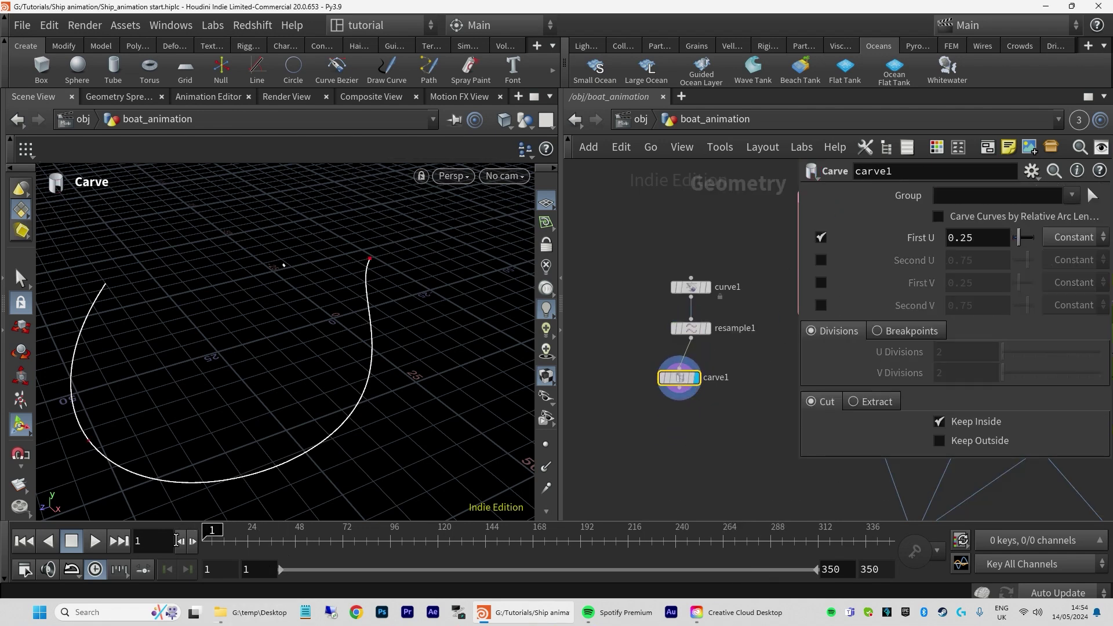
left_click(992, 238)
type("0")
left_click(965, 243, "alt")
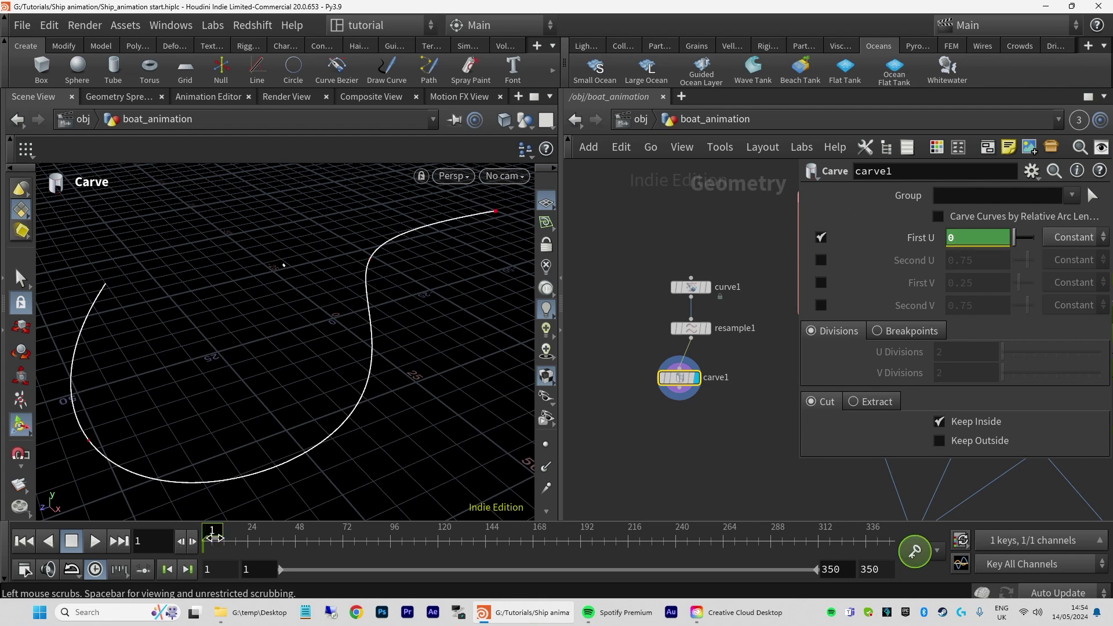
Keyframe First U at 1 on frame 350 and preview the carve at frame 138
left_click_drag(213, 538, 886, 539)
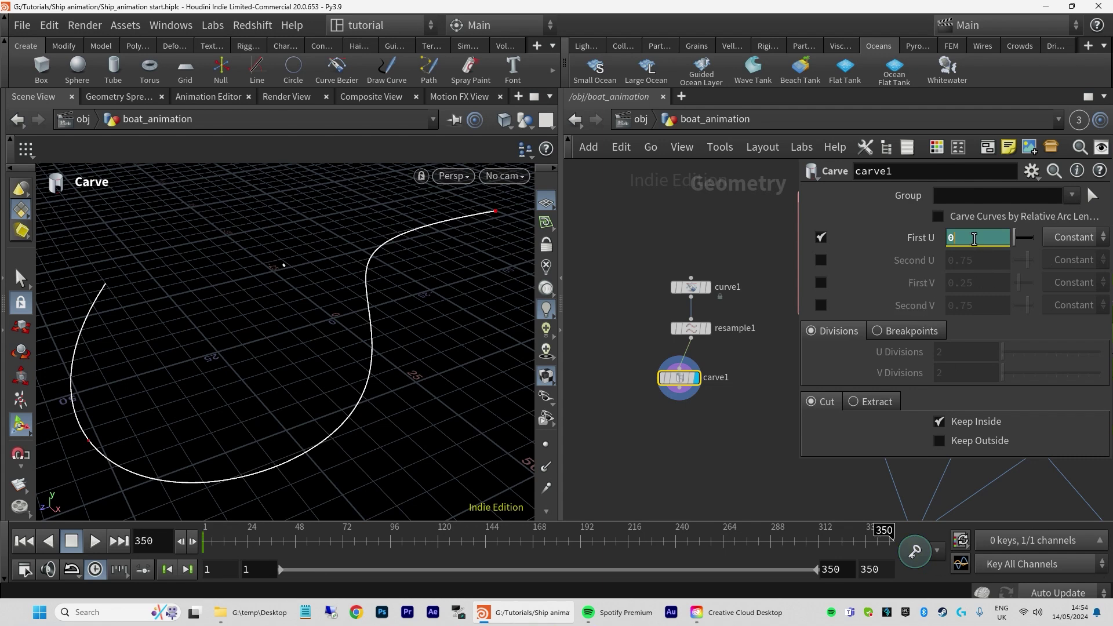
key("Return")
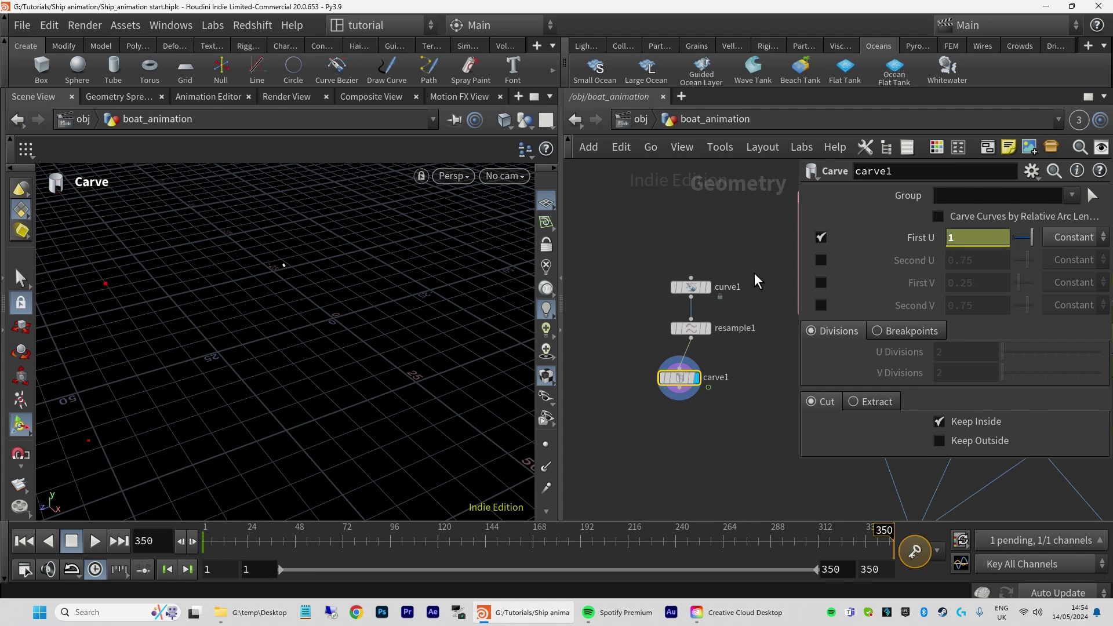
left_click(966, 243, "alt")
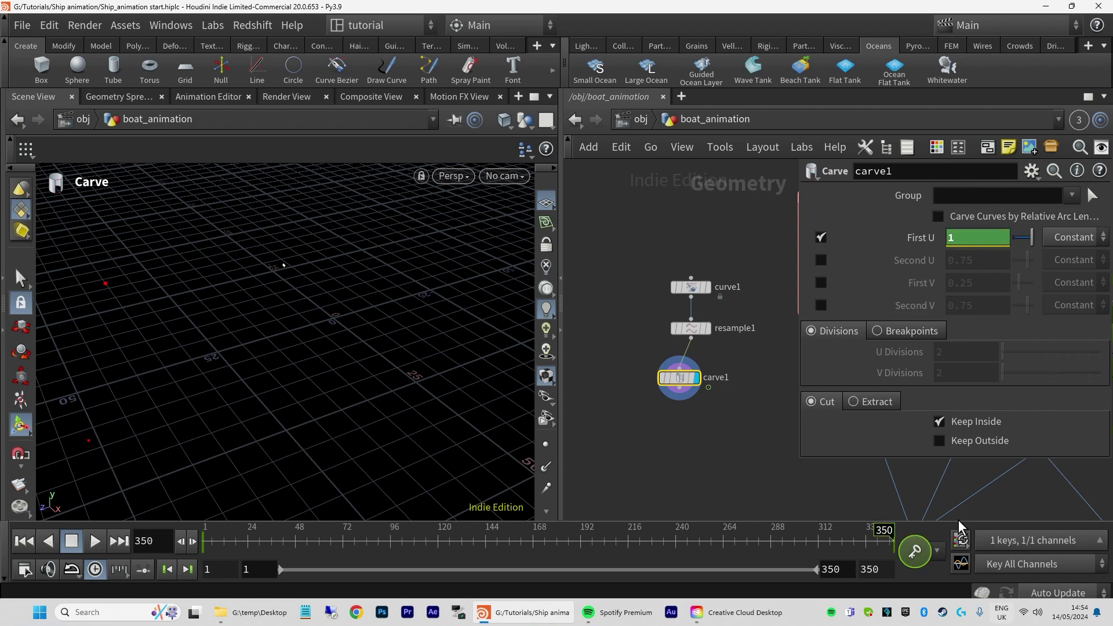
left_click_drag(885, 531, 474, 531)
Set the First U animation curve to linear() interpolation
left_click(207, 96)
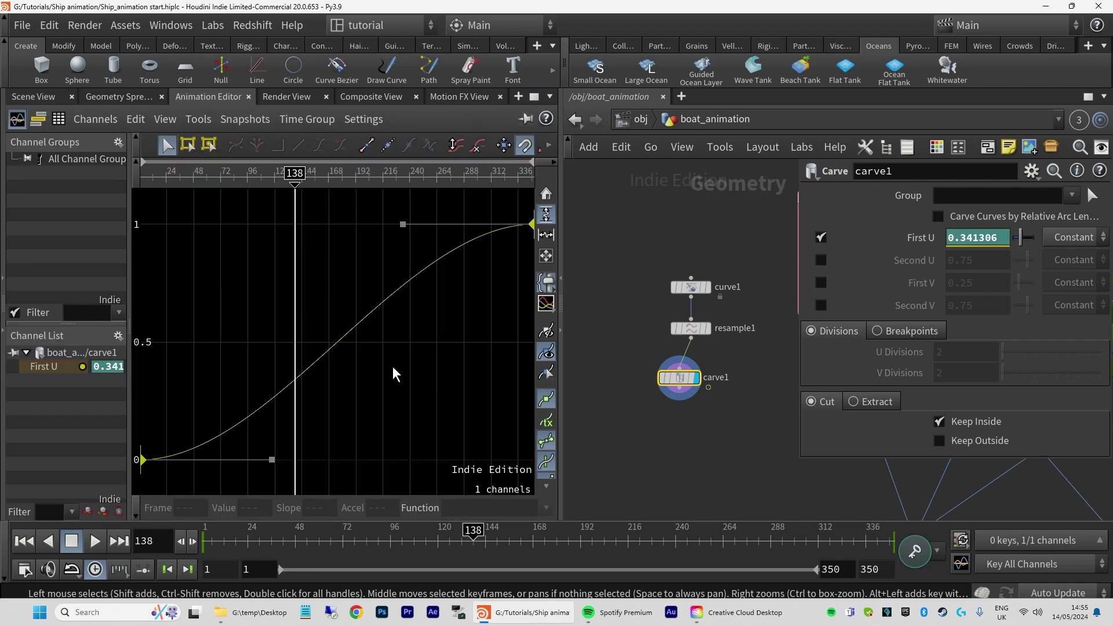
left_click(545, 508)
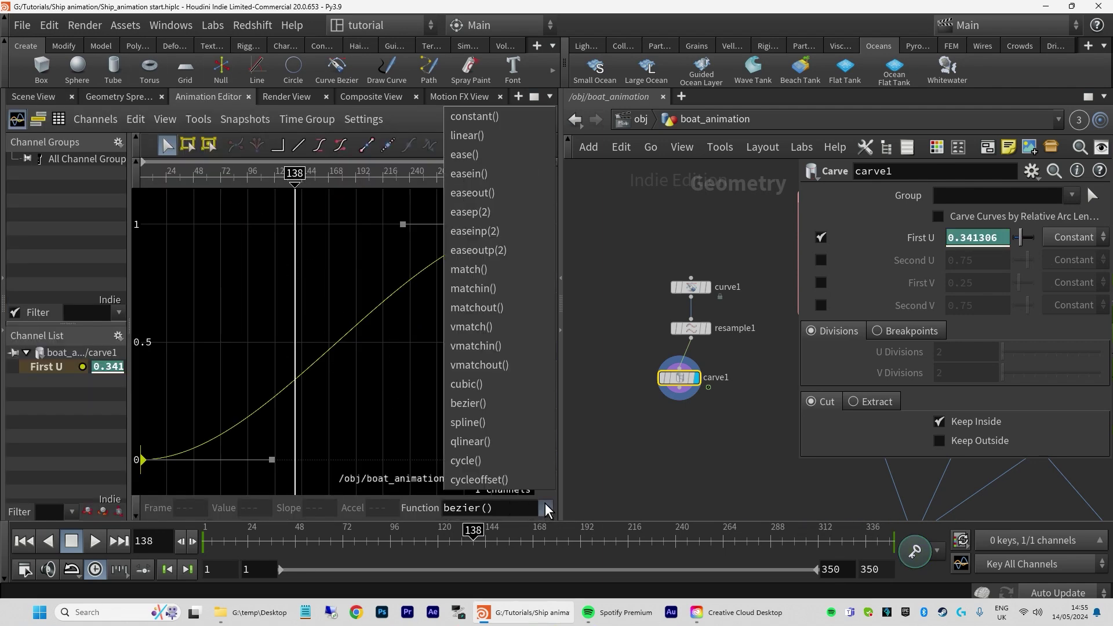
left_click(465, 136)
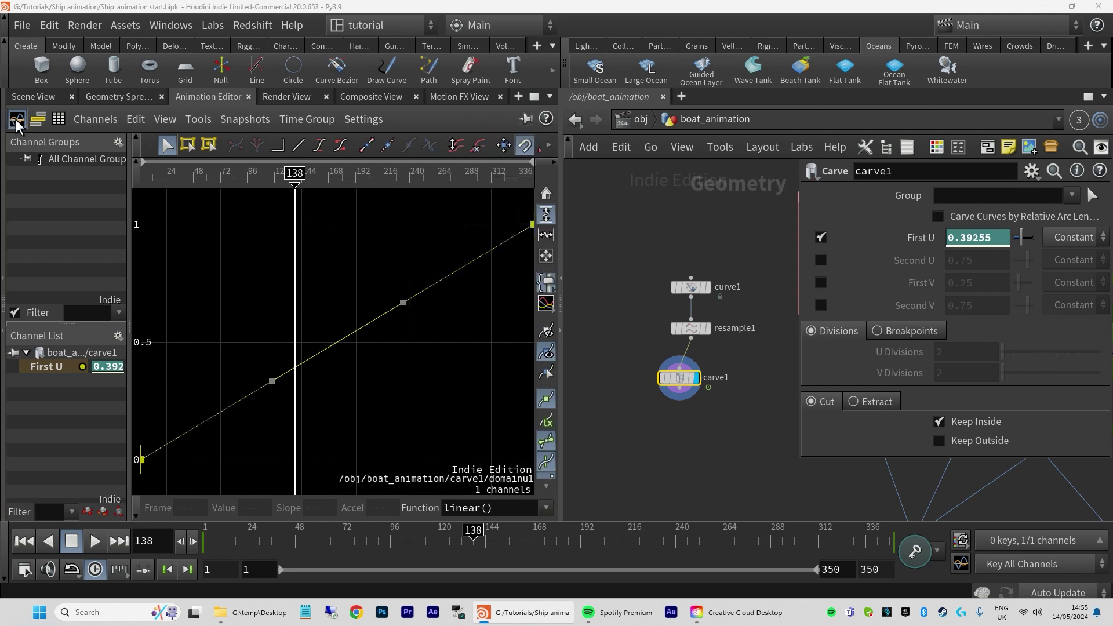
left_click(41, 94)
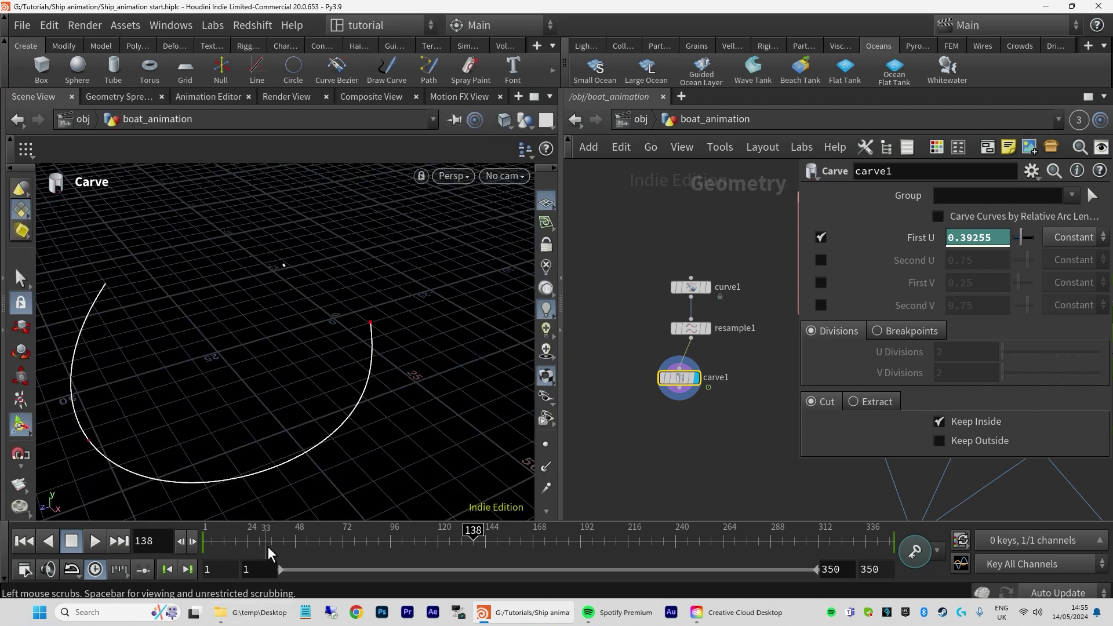
Play the carve animation from frame 1, then enter the boat_animation network
left_click_drag(273, 542, 204, 542)
left_click(96, 541)
left_click(95, 540)
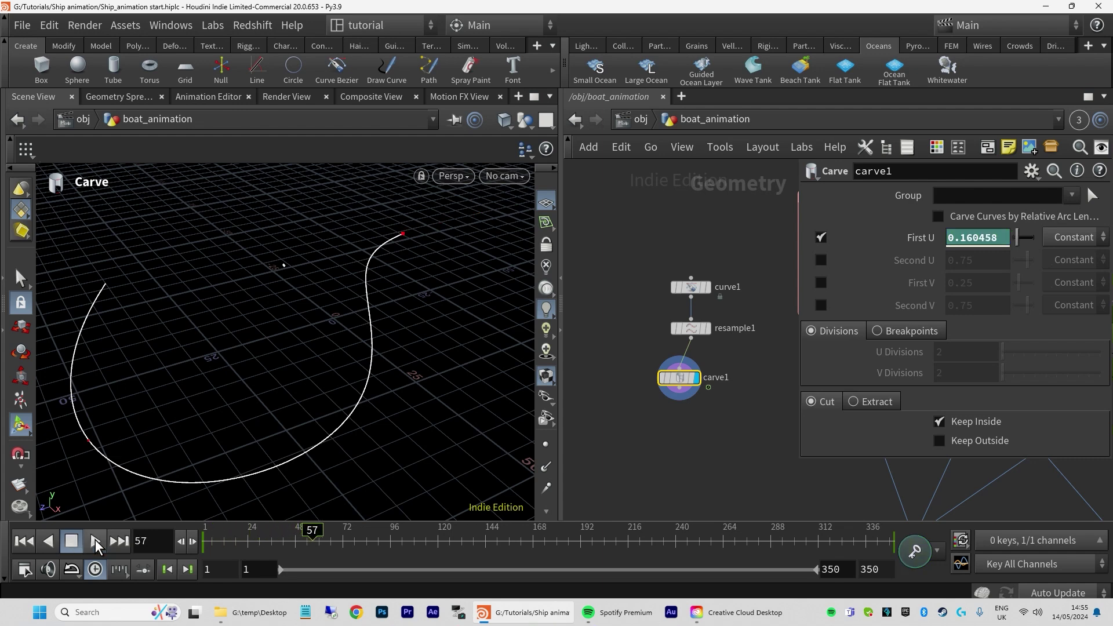
left_click(643, 116)
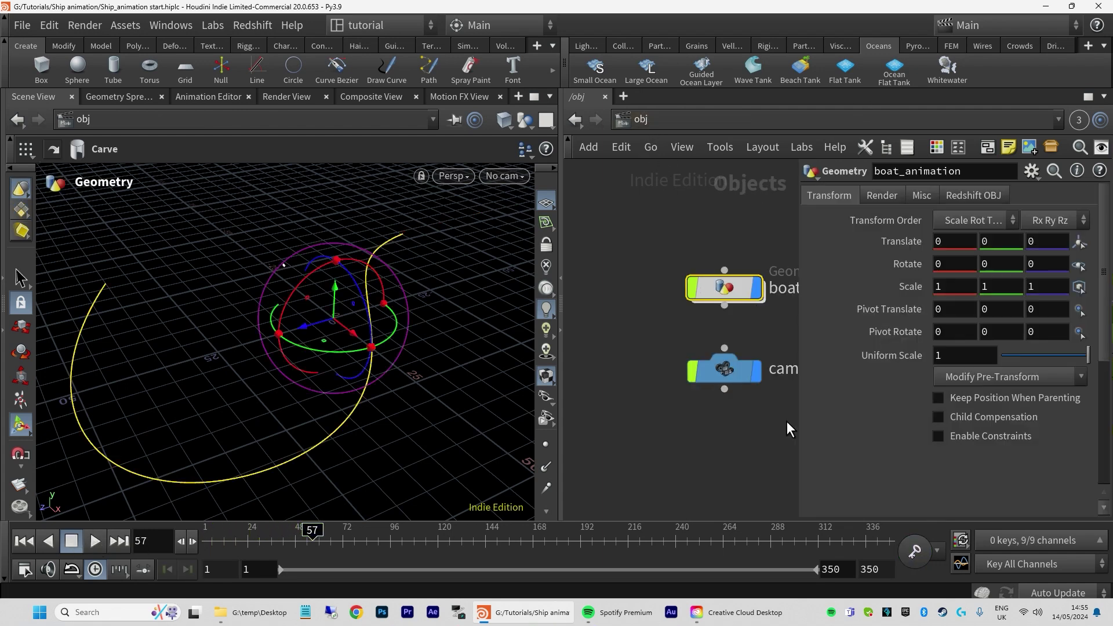
middle_click_drag(778, 435, 699, 449)
scroll(673, 431, "up", 1)
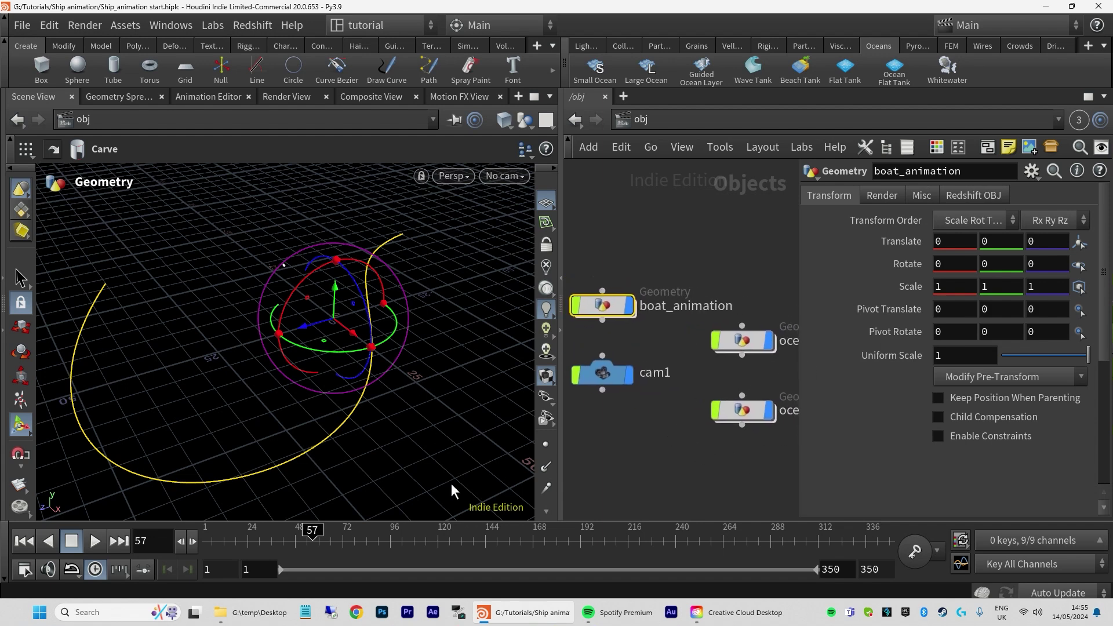
double_click(617, 308)
Tidy carve1's position and jump to frame 87 to see the curve shorten
left_click_drag(677, 389, 684, 388)
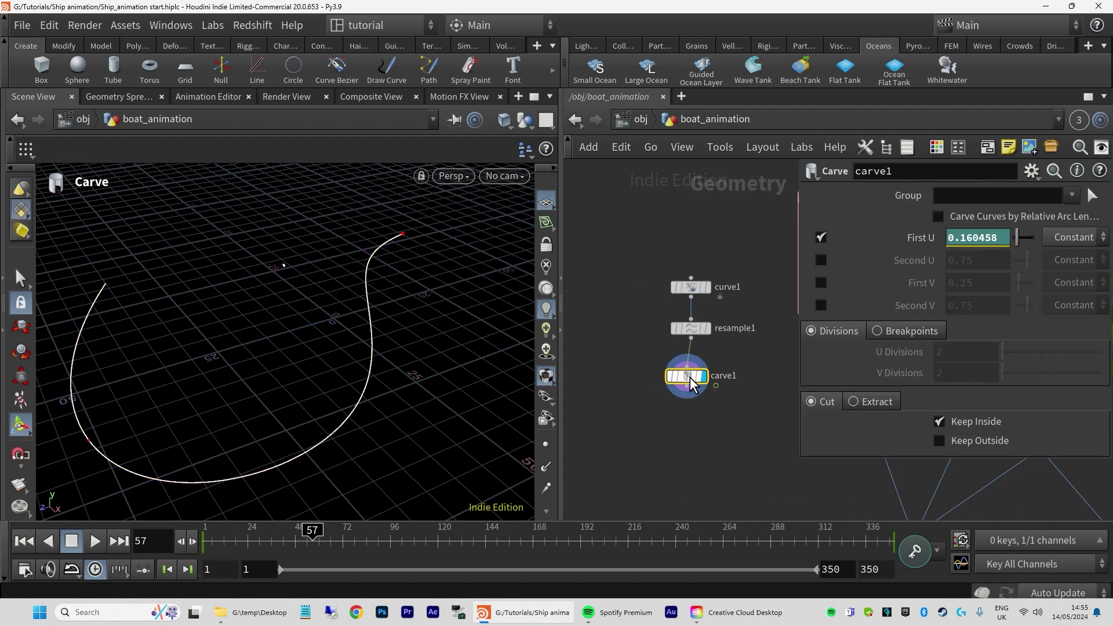
middle_click_drag(704, 413, 683, 385)
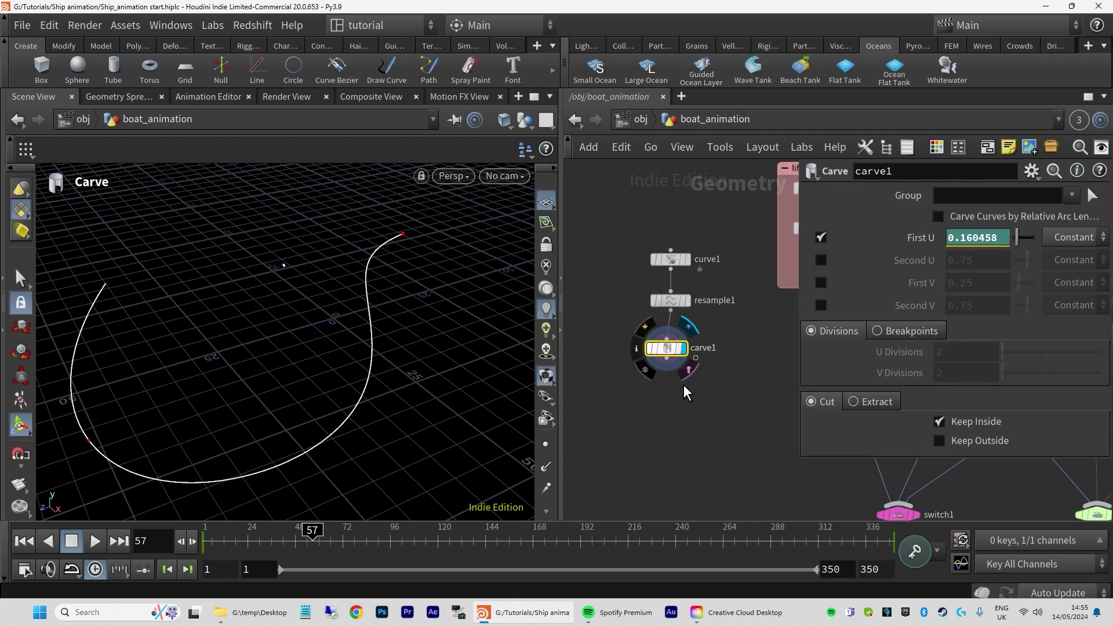
left_click_drag(676, 354, 679, 351)
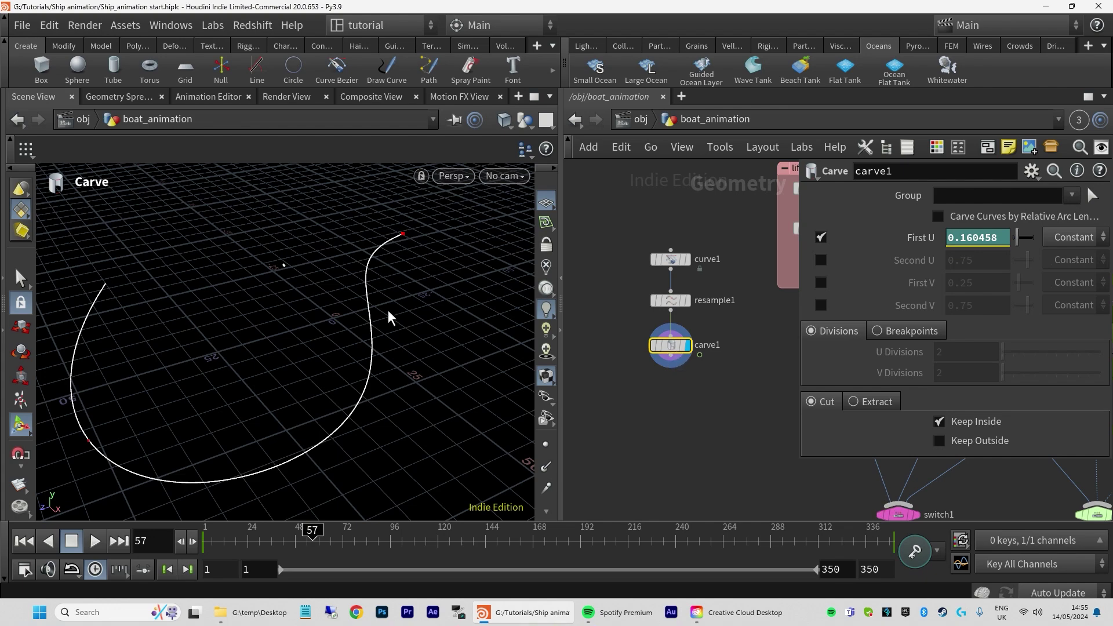
scroll(410, 231, "up", 5)
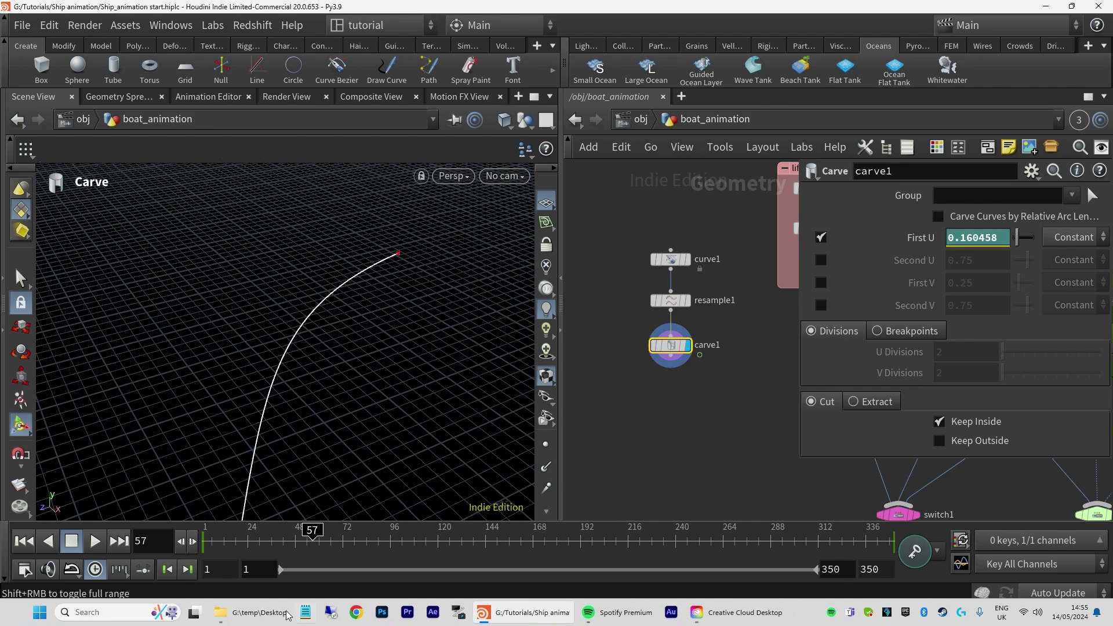
left_click_drag(313, 529, 372, 529)
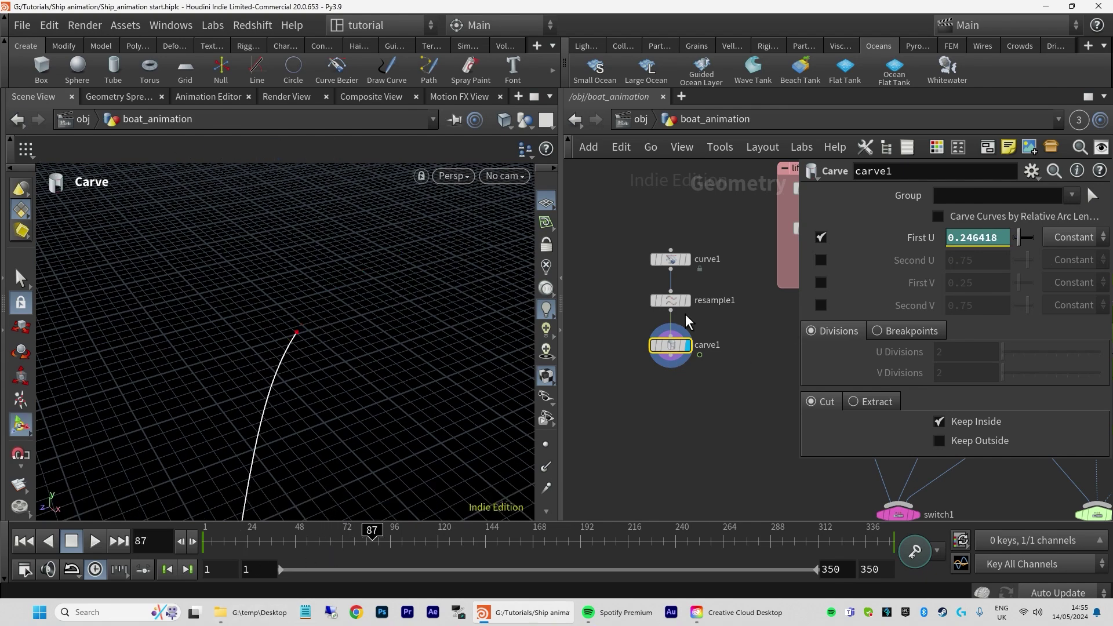
Show point numbers on the curve and tumble the view until it stands upright
scroll(548, 418, "down", 3)
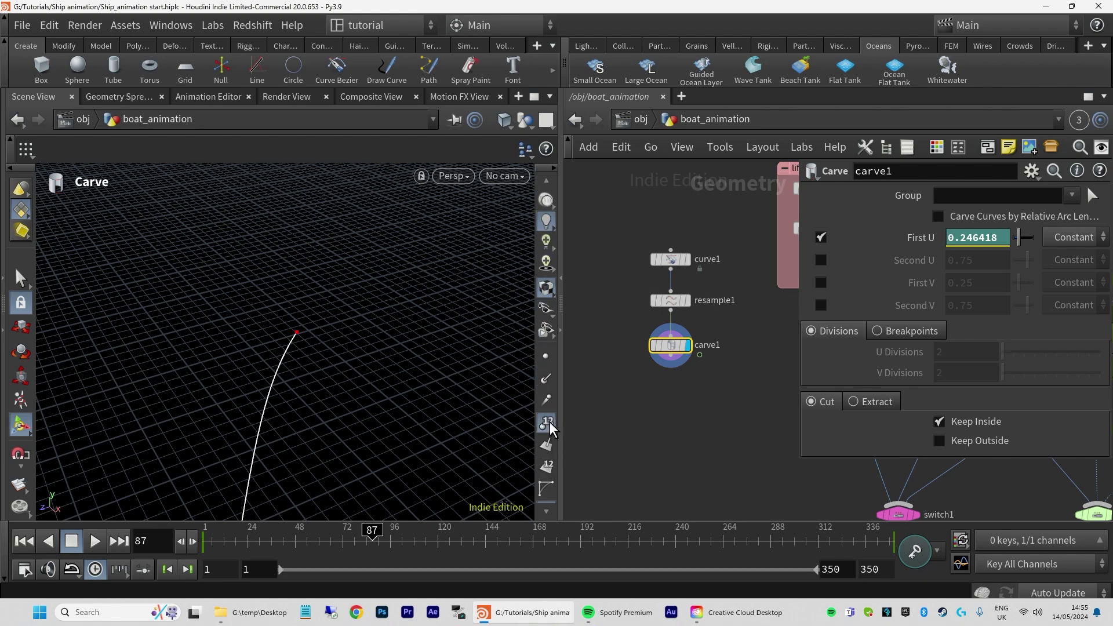
left_click(548, 424)
key("Escape")
left_click_drag(304, 316, 323, 356)
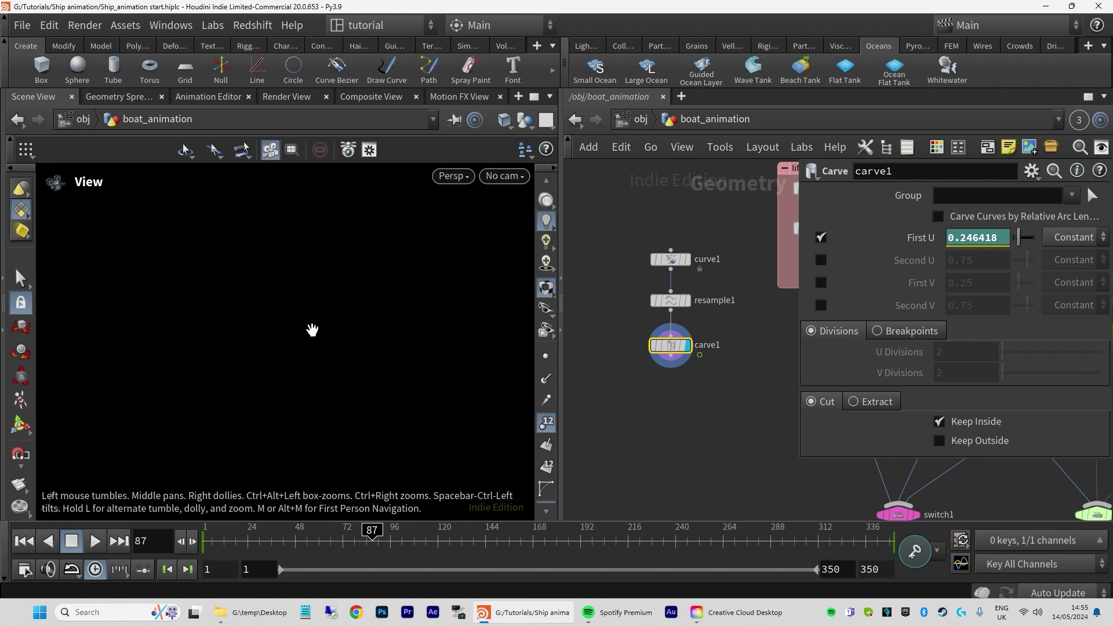
key("space+h")
key("Escape")
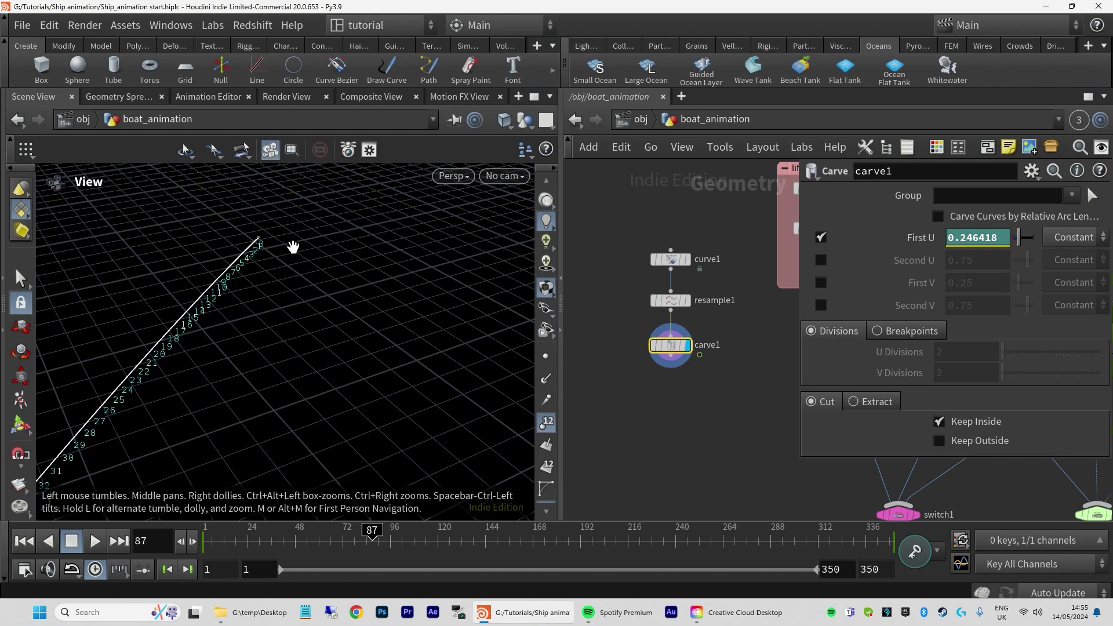
left_click_drag(294, 246, 327, 289)
key("Return")
key("Escape")
key("Return")
key("Escape")
scroll(327, 289, "down", 5)
left_click_drag(256, 275, 269, 278)
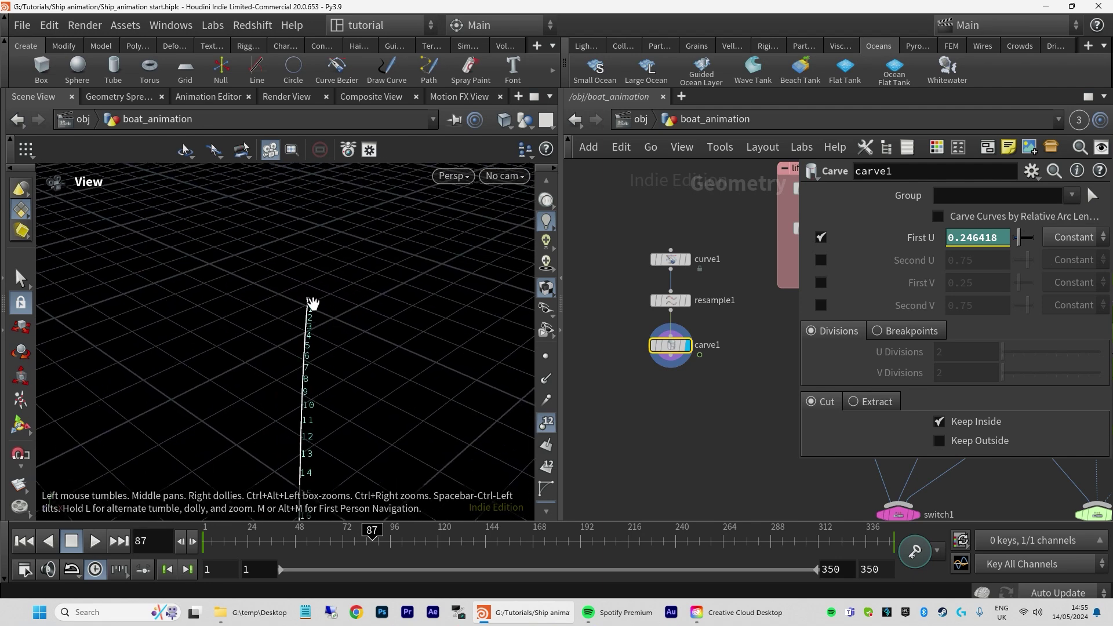
left_click_drag(671, 364, 675, 417)
Add a Blast node wired from carve1's output
key("Tab")
type("bgl")
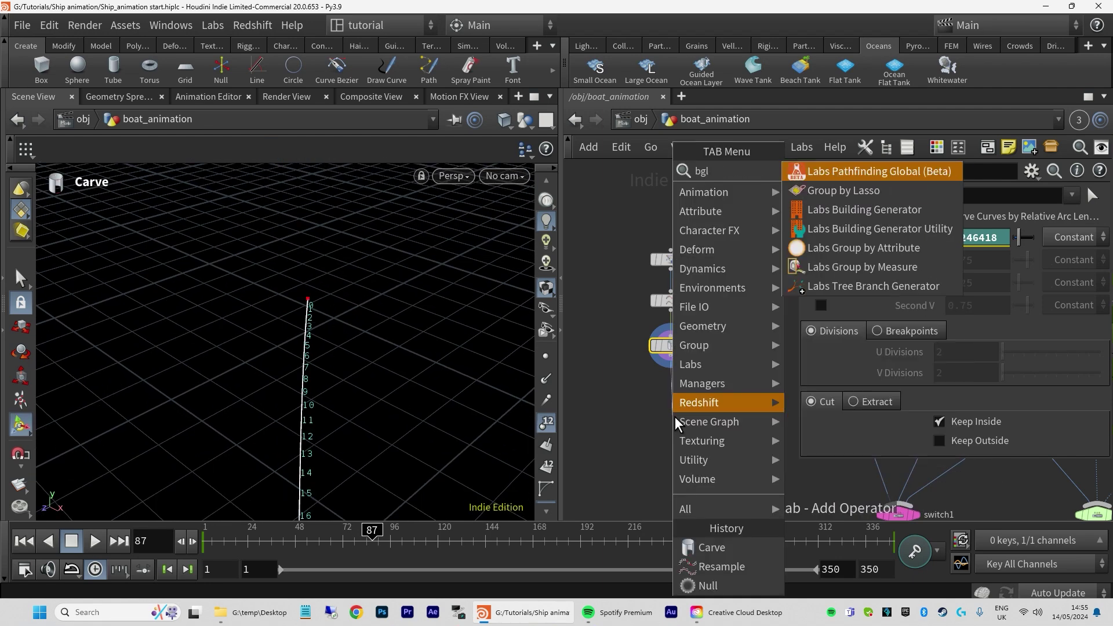
type("ast")
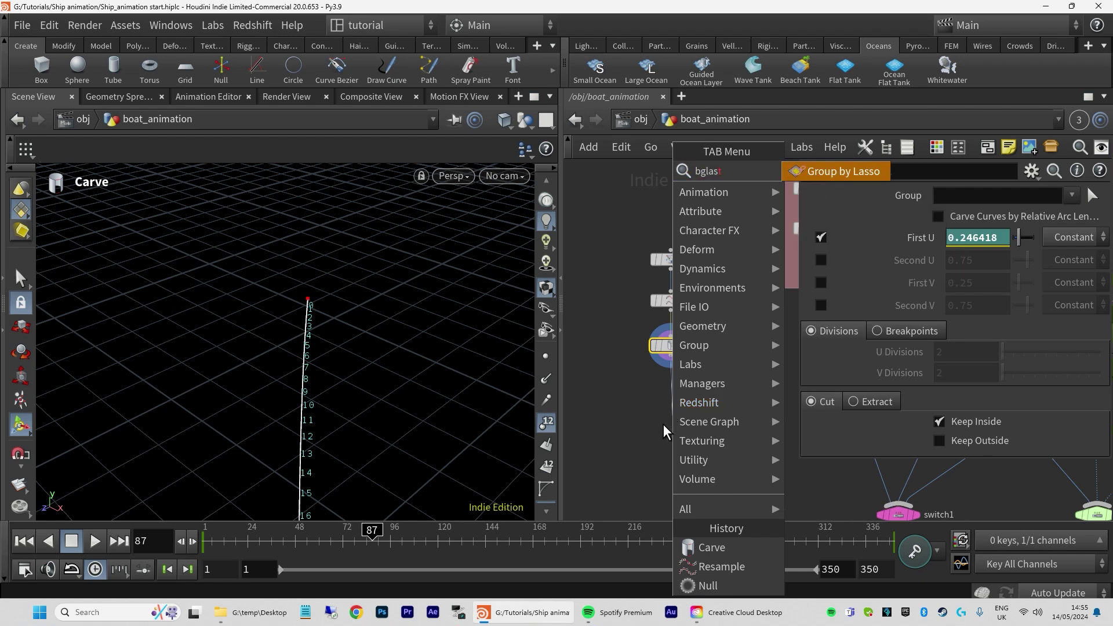
key("Escape")
key("Tab")
type("blast")
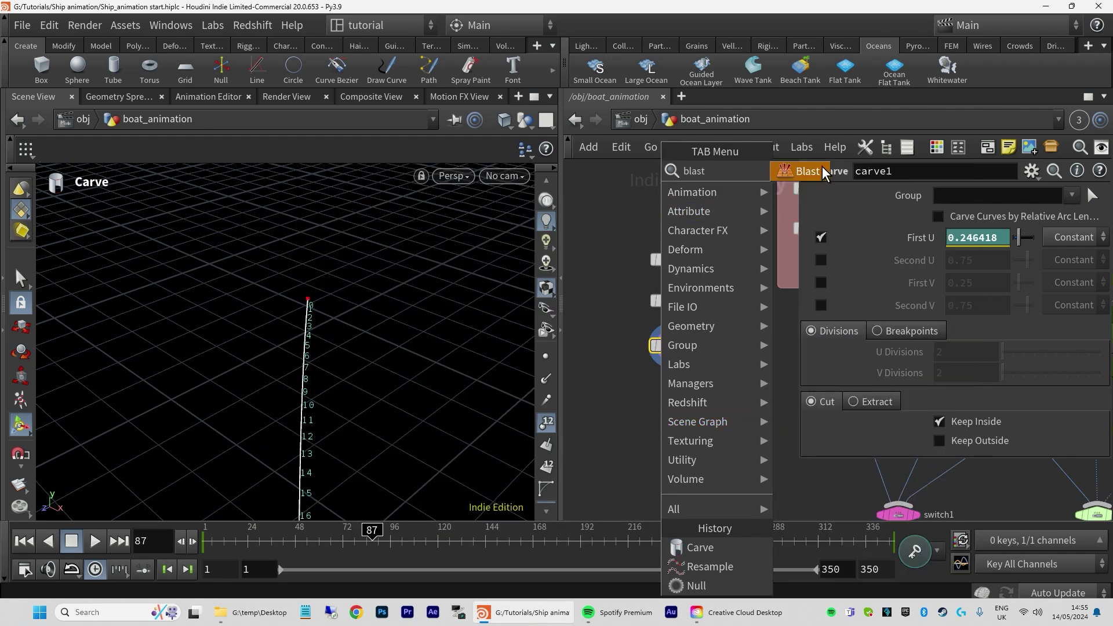
left_click(812, 171)
left_click_drag(672, 405, 671, 367)
Set blast7 to Points group 0 with Delete Non Selected, and display it
left_click(976, 218)
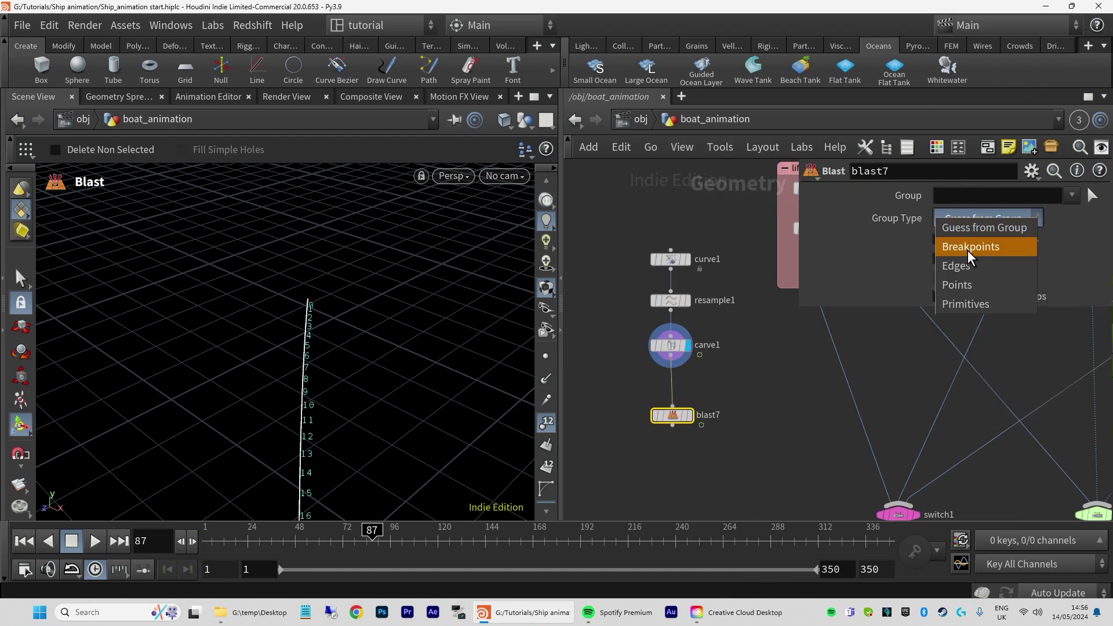
left_click(969, 287)
left_click(949, 195)
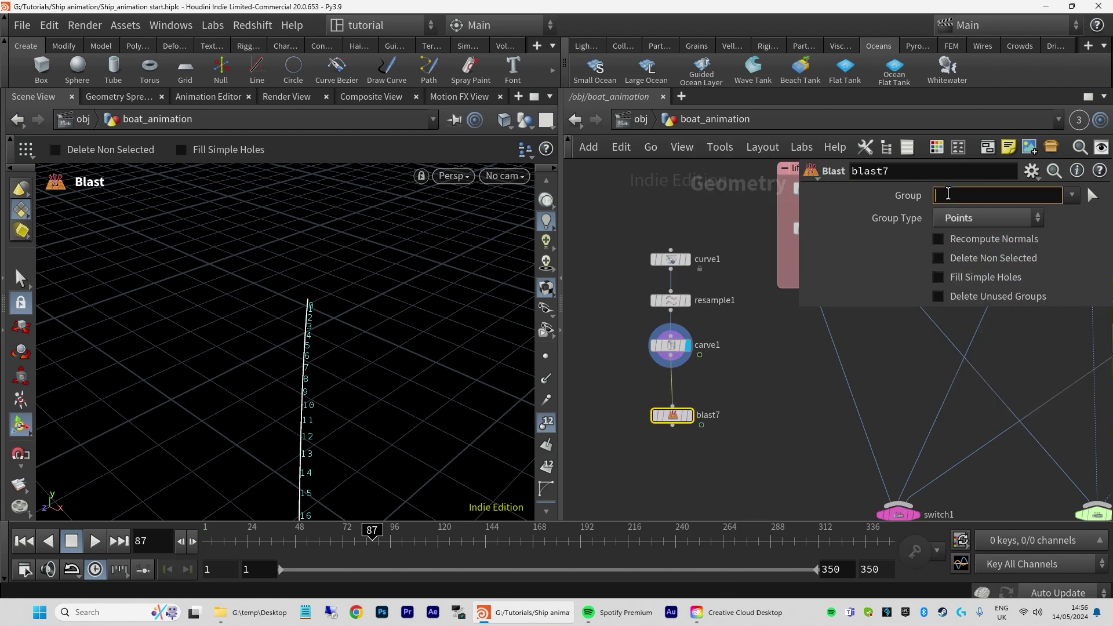
left_click(938, 257)
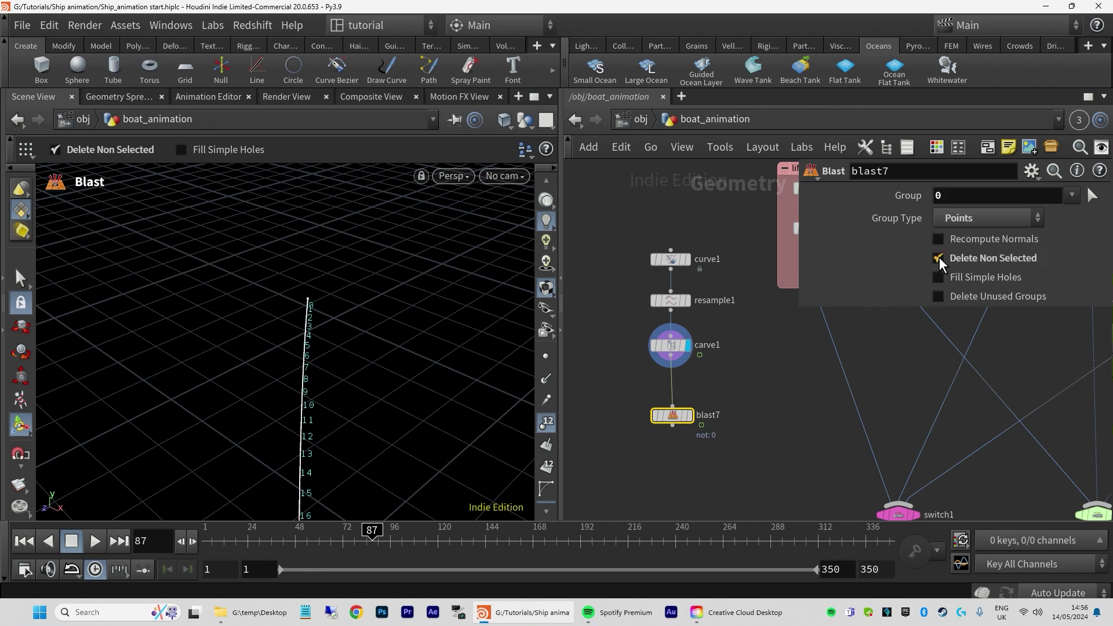
left_click(692, 413)
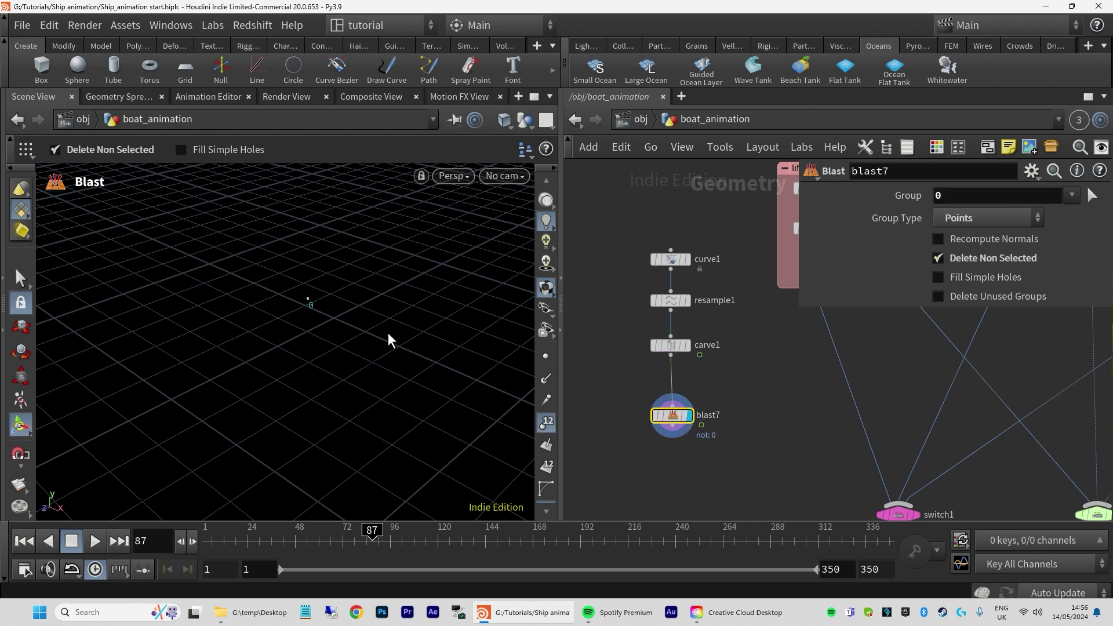
scroll(687, 436, "down", 3)
middle_click_drag(758, 467, 679, 461)
scroll(777, 428, "down", 1)
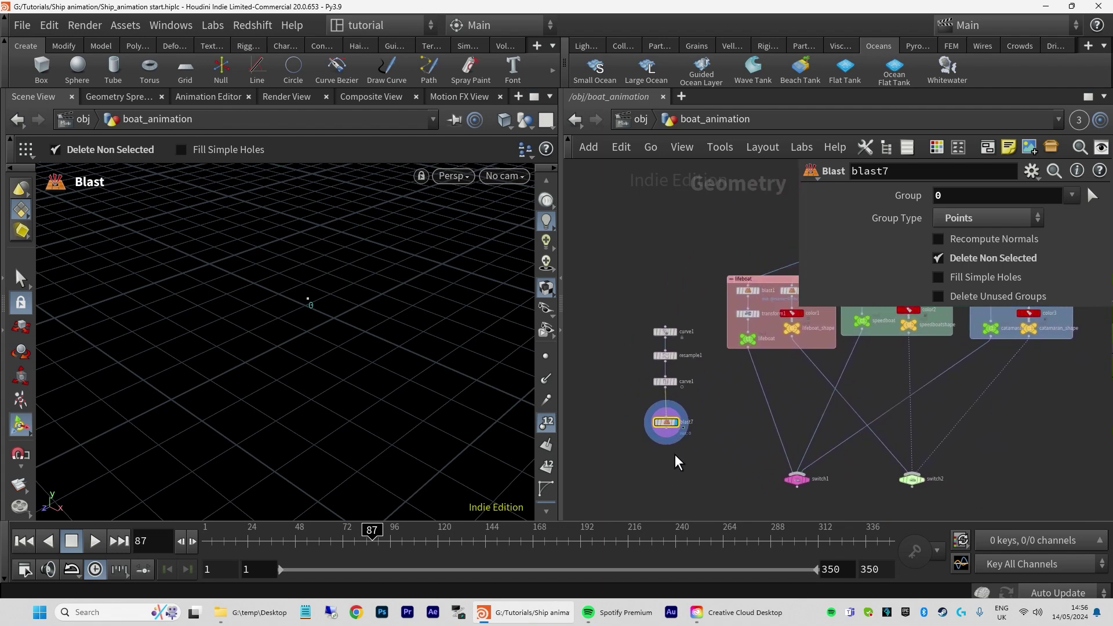
Add a Copy to Points node fed by the lifeboat and blast7
key("Tab")
type("cop")
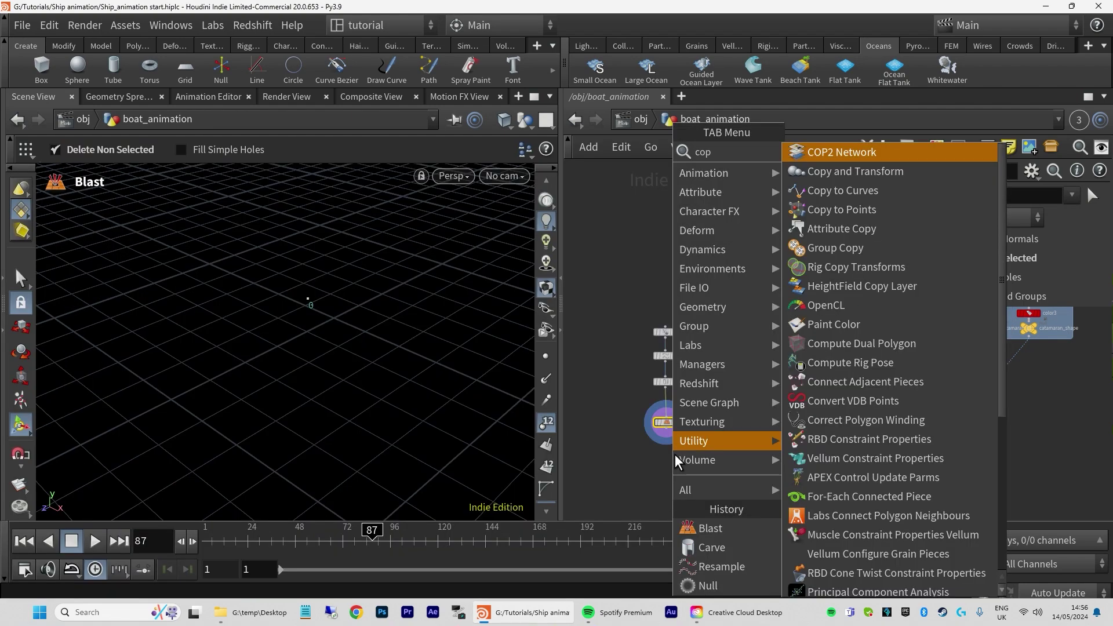
type("y to")
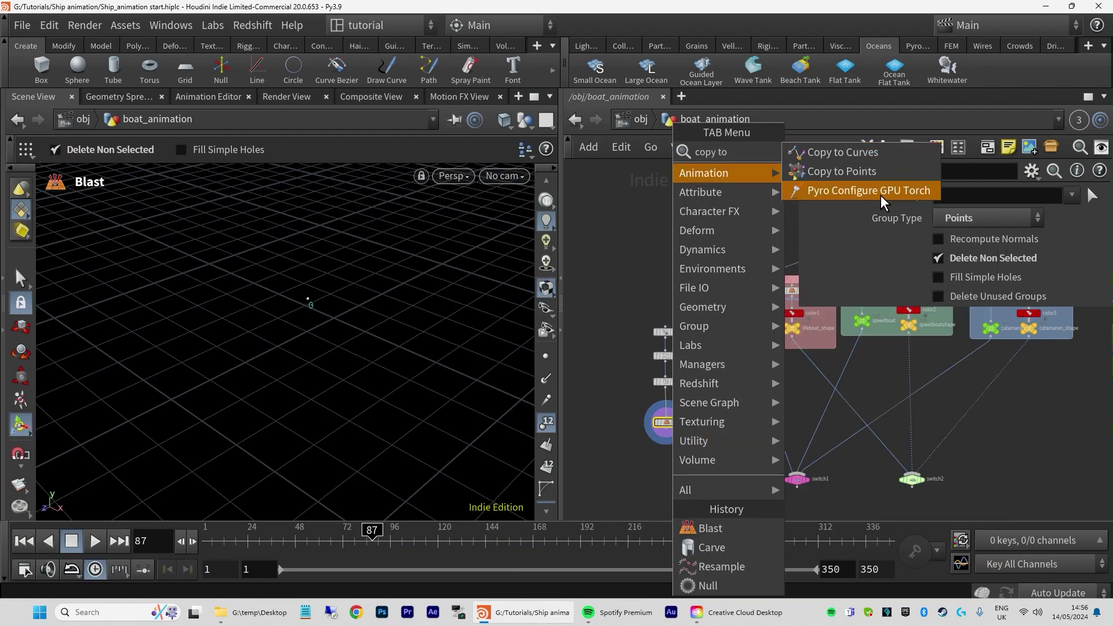
left_click(864, 187)
left_click(685, 457)
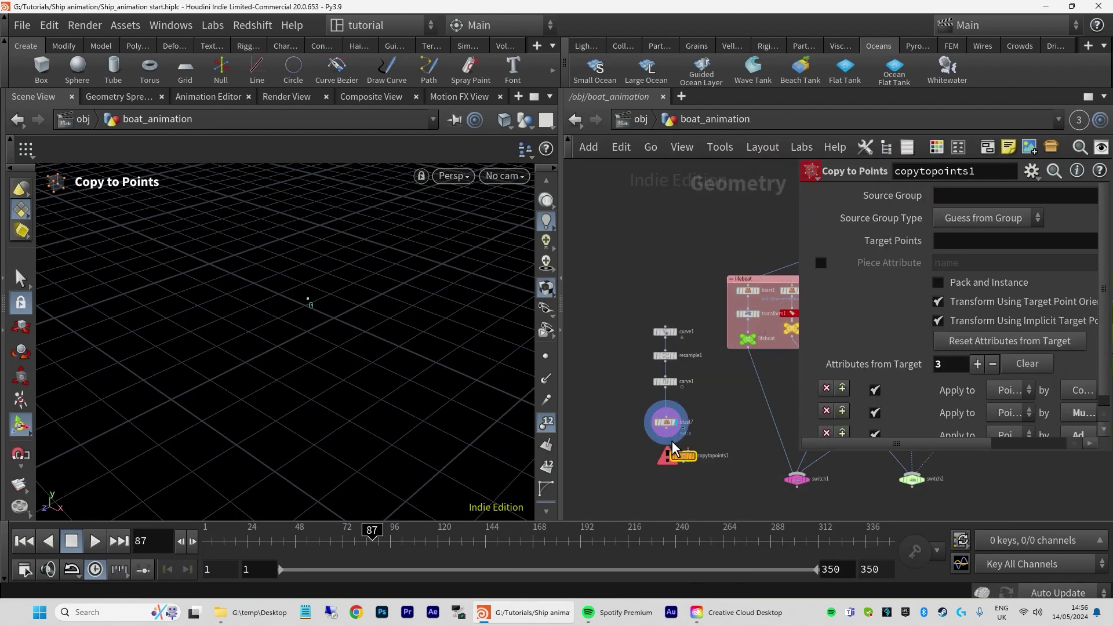
left_click_drag(669, 431, 670, 460)
left_click_drag(751, 352, 678, 455)
Display copytopoints1, undoing an accidental wire break
left_click(681, 460)
left_click(672, 455)
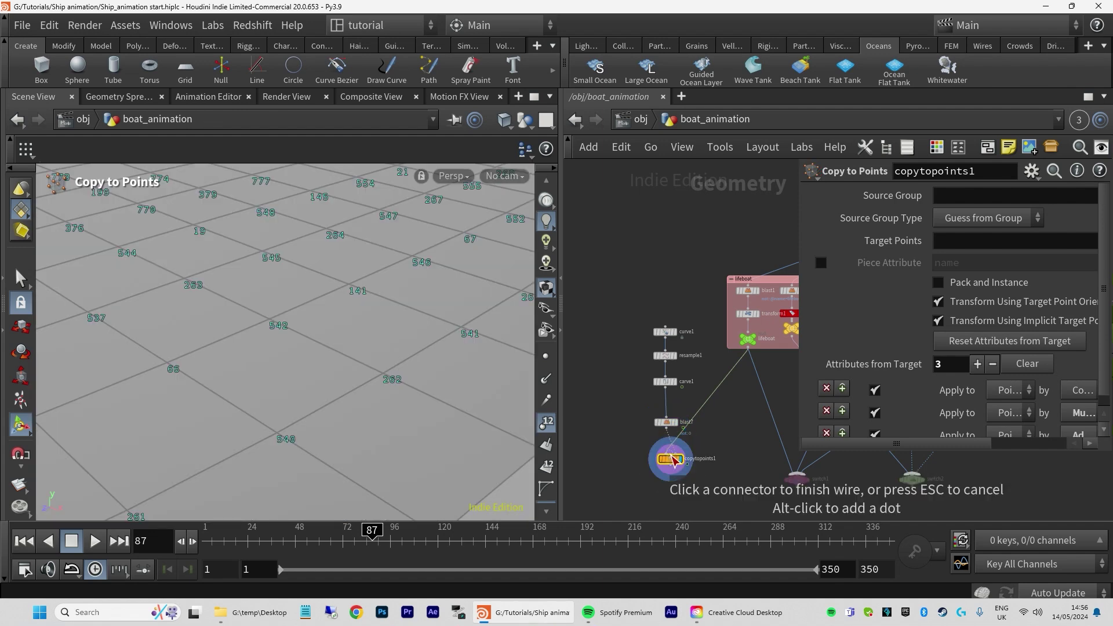
left_click(631, 460)
key("ctrl+z")
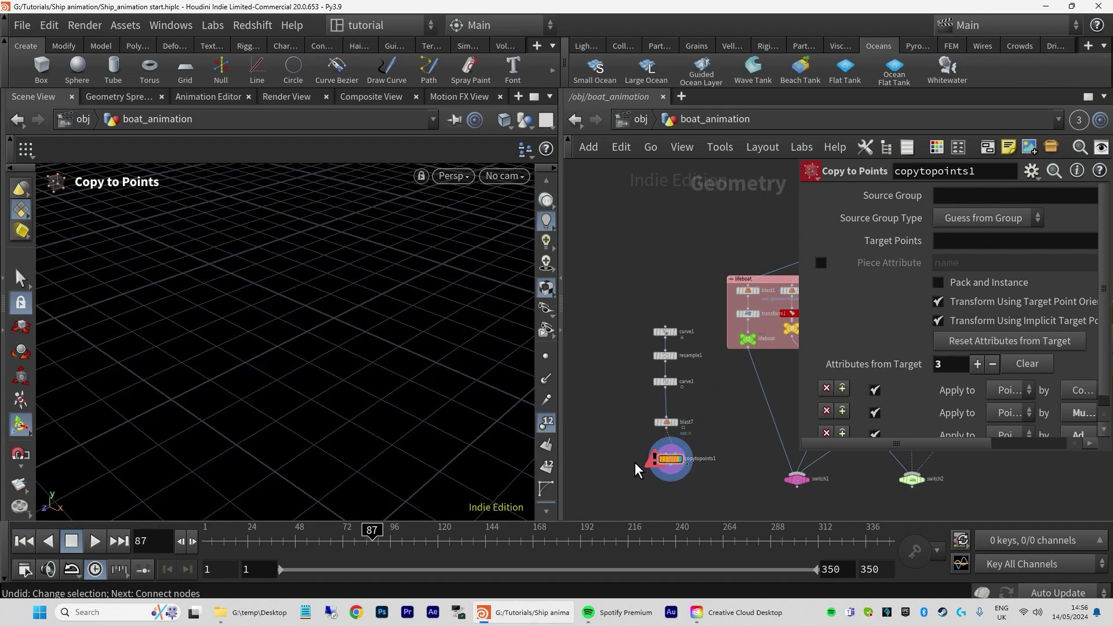
key("ctrl+z")
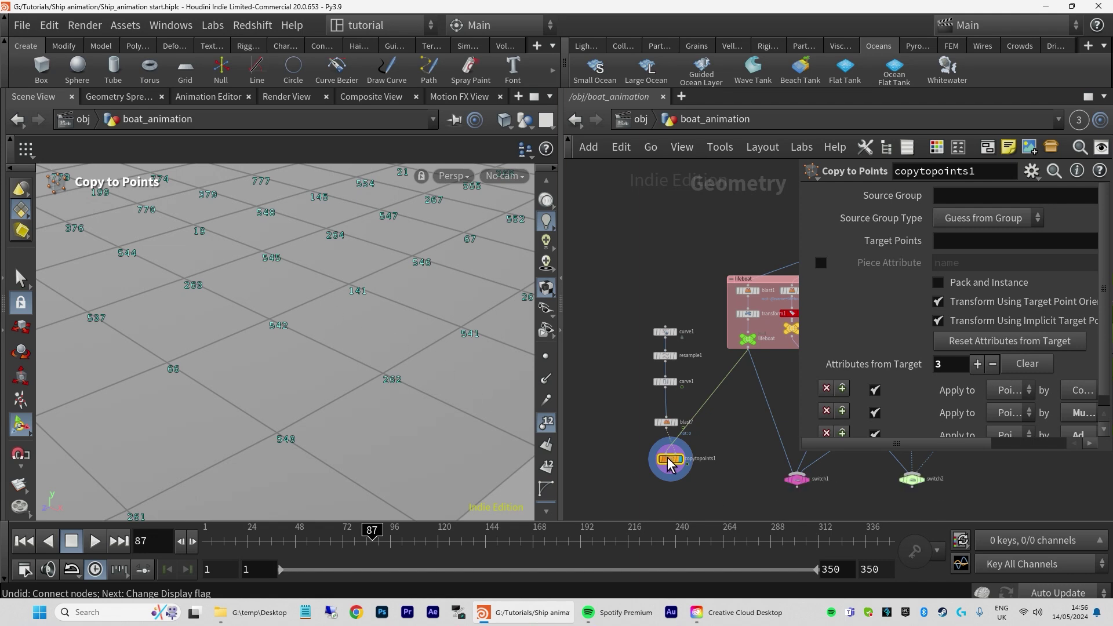
Frame the boat, hide point numbers, look through cam1 and play the animation
key("space+g")
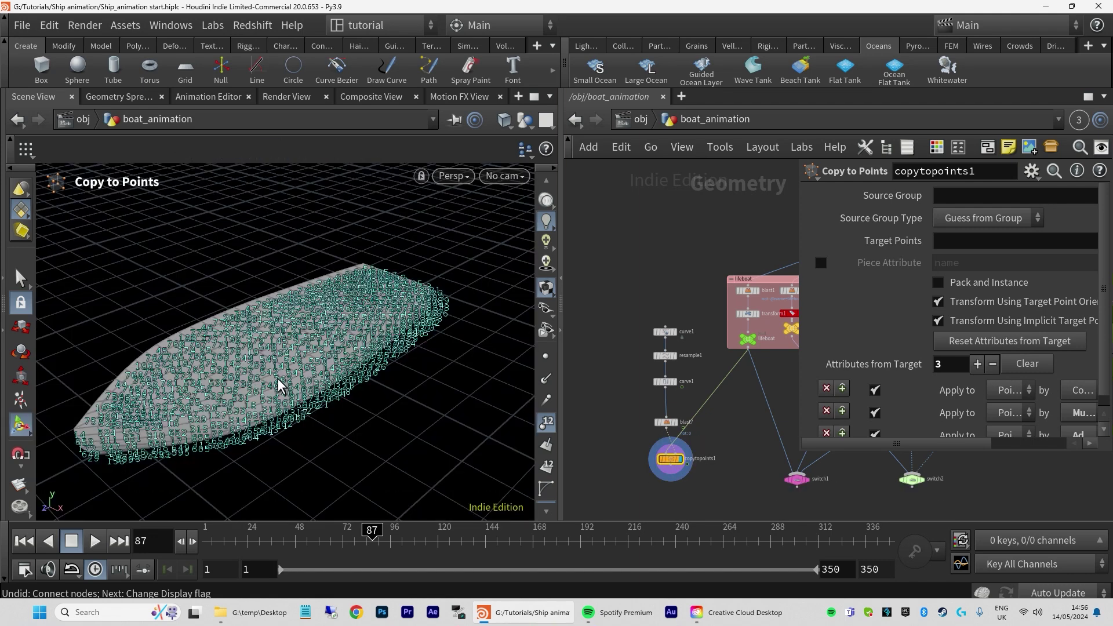
left_click_drag(274, 378, 323, 378, "alt")
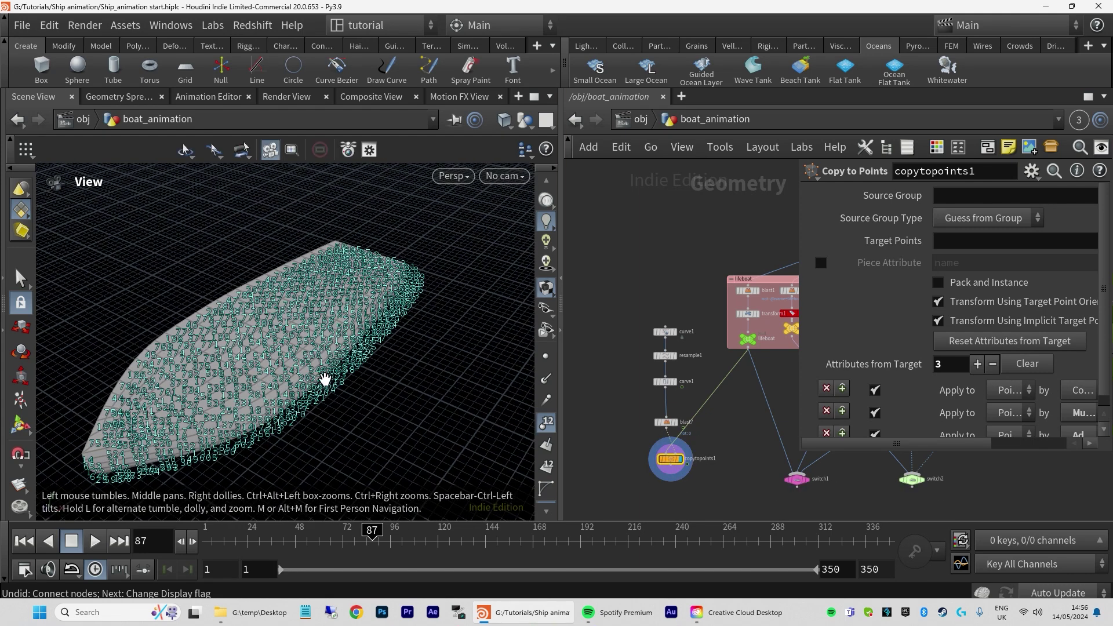
left_click(547, 423)
scroll(304, 268, "down", 6, "alt")
scroll(302, 271, "down", 9, "alt")
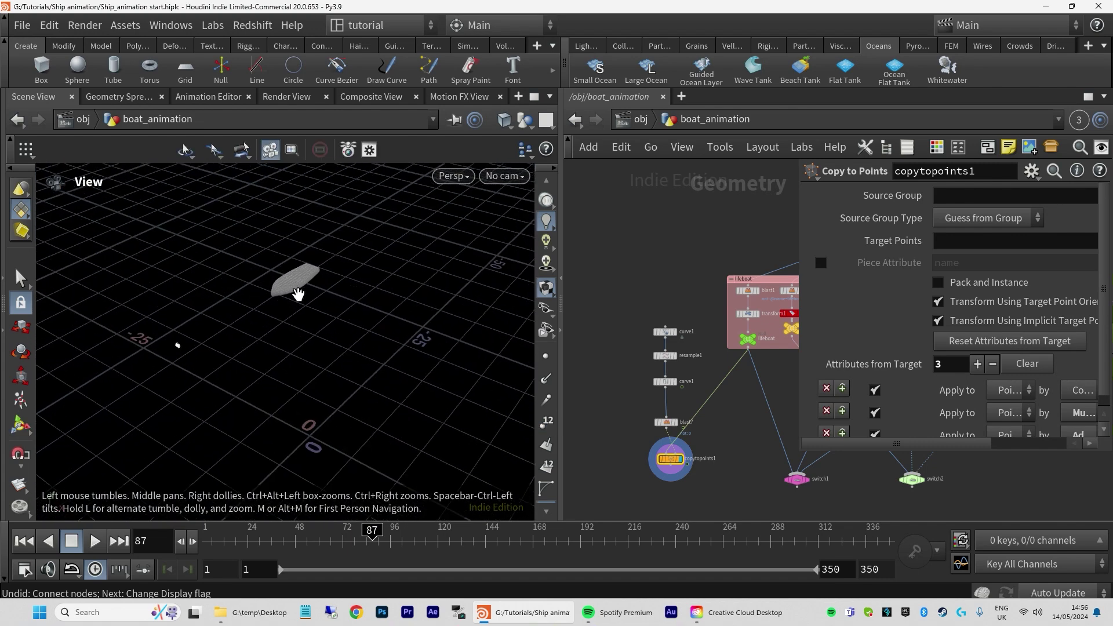
middle_click_drag(298, 298, 390, 288, "alt")
left_click(504, 175)
left_click(574, 321)
left_click(95, 541)
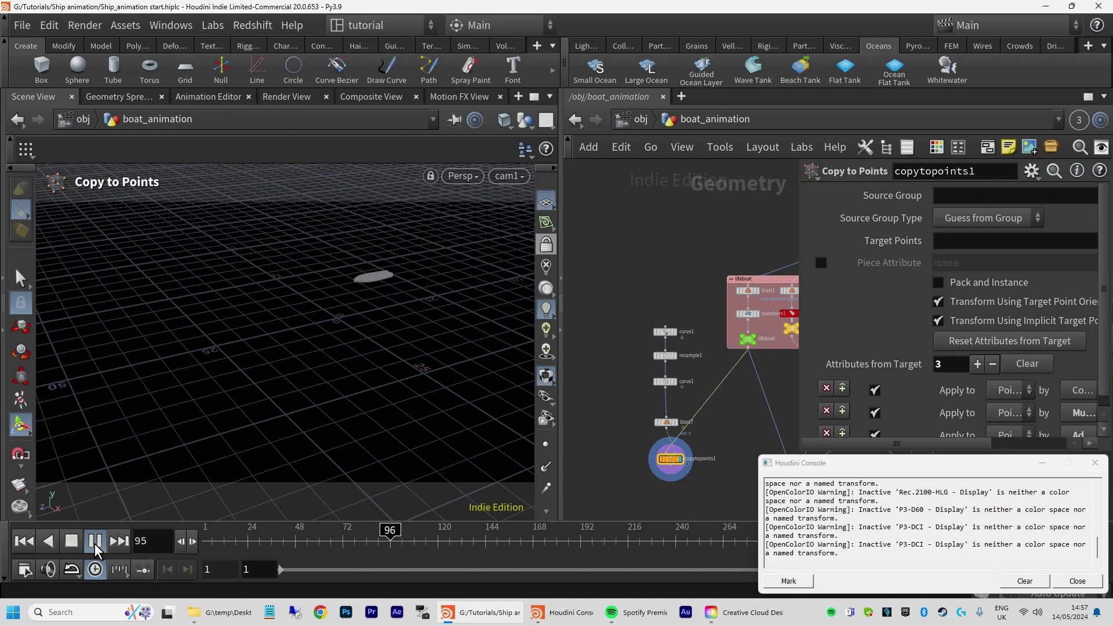
Replay the animation from frame 1 and select resample1
left_click(95, 543)
mouse_move(408, 533)
left_mouse_down()
mouse_move(154, 529)
mouse_move(115, 561)
left_mouse_up()
left_click(95, 541)
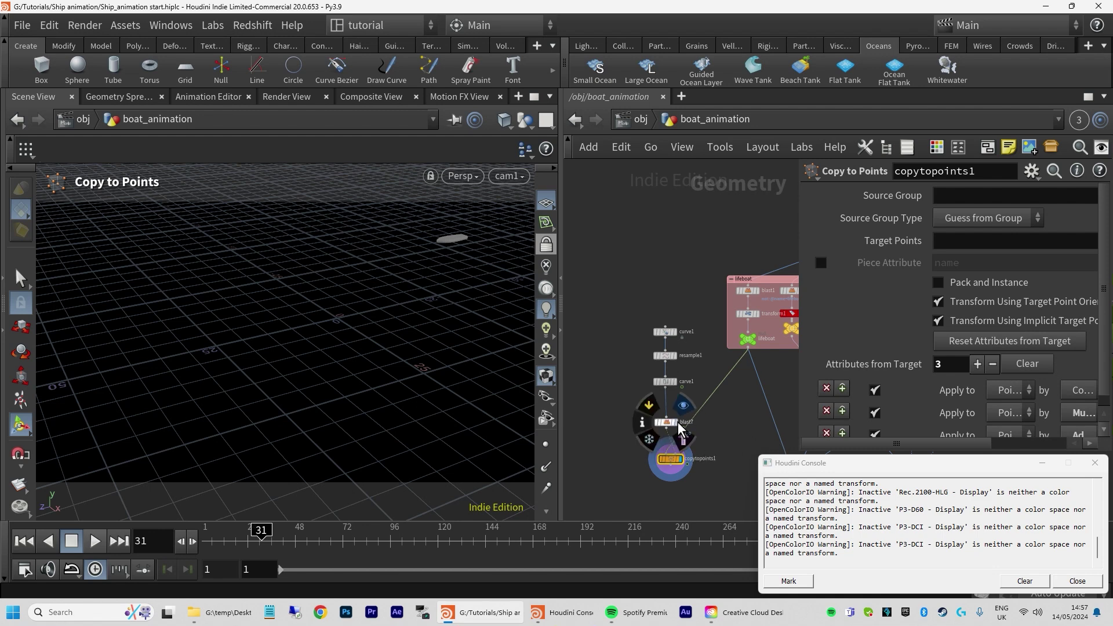
left_click(666, 356)
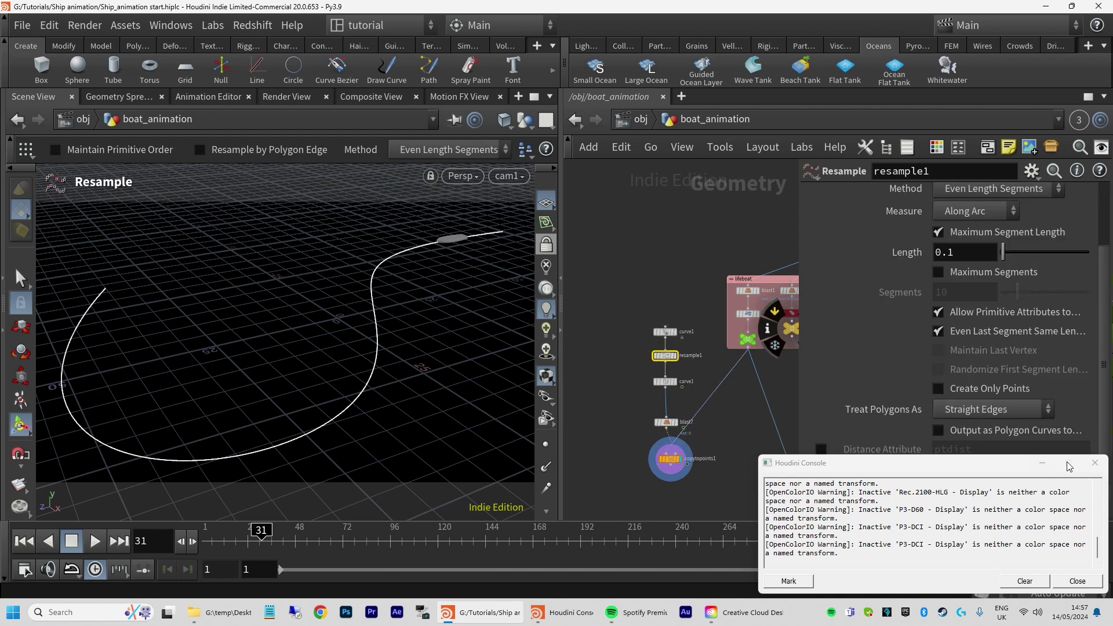
left_click(1077, 581)
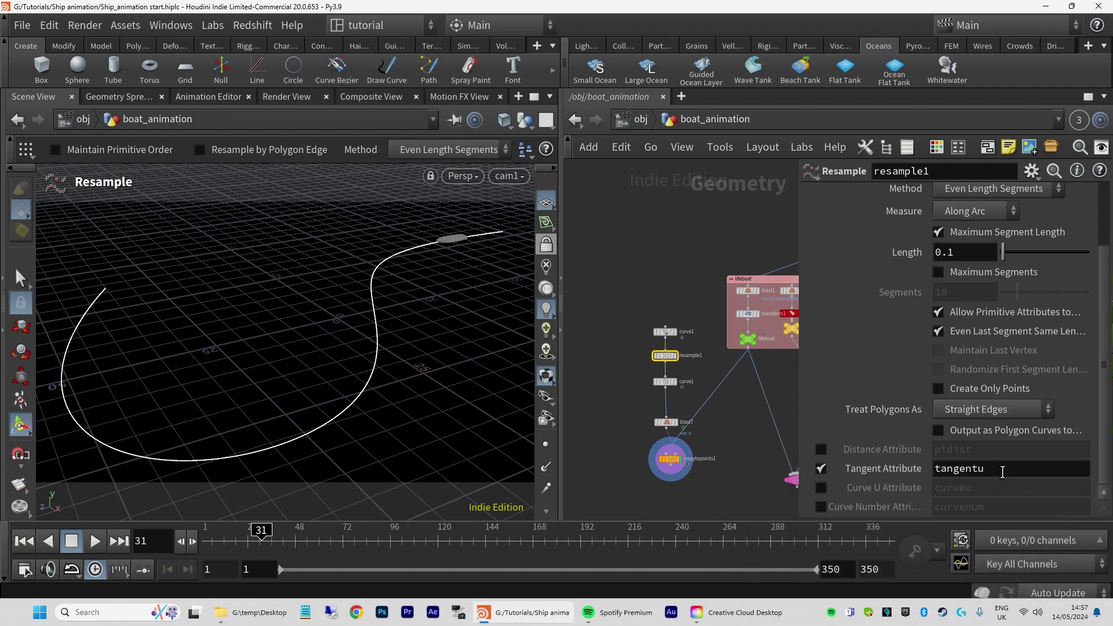
Rename the tangent attribute to v and scrub to watch the boat follow the curve
left_click_drag(1004, 473, 621, 489)
type("v")
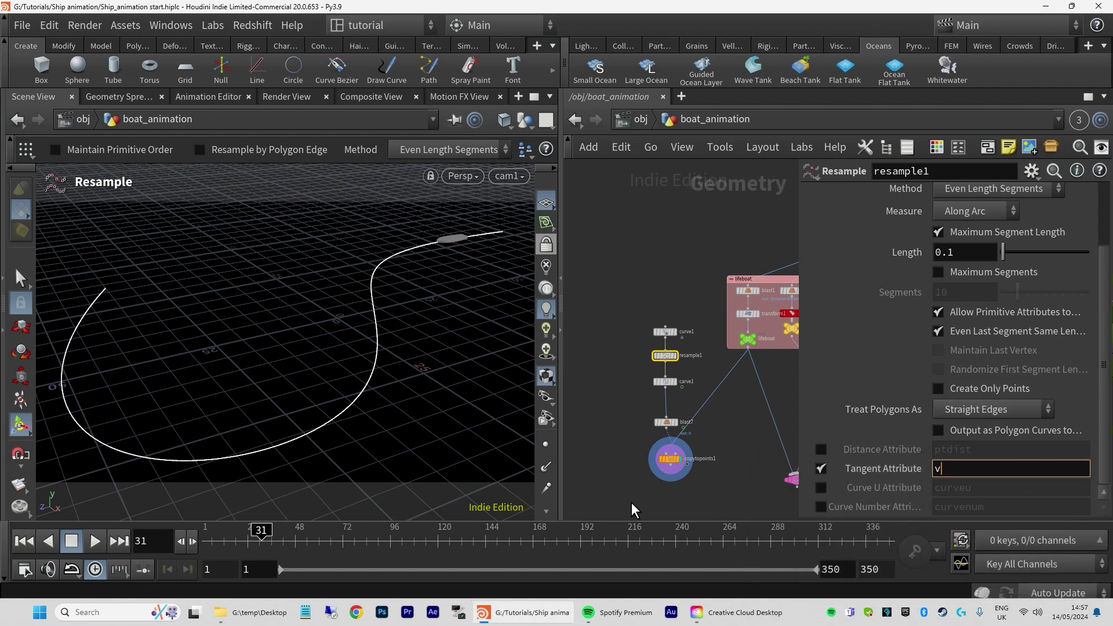
key("Return")
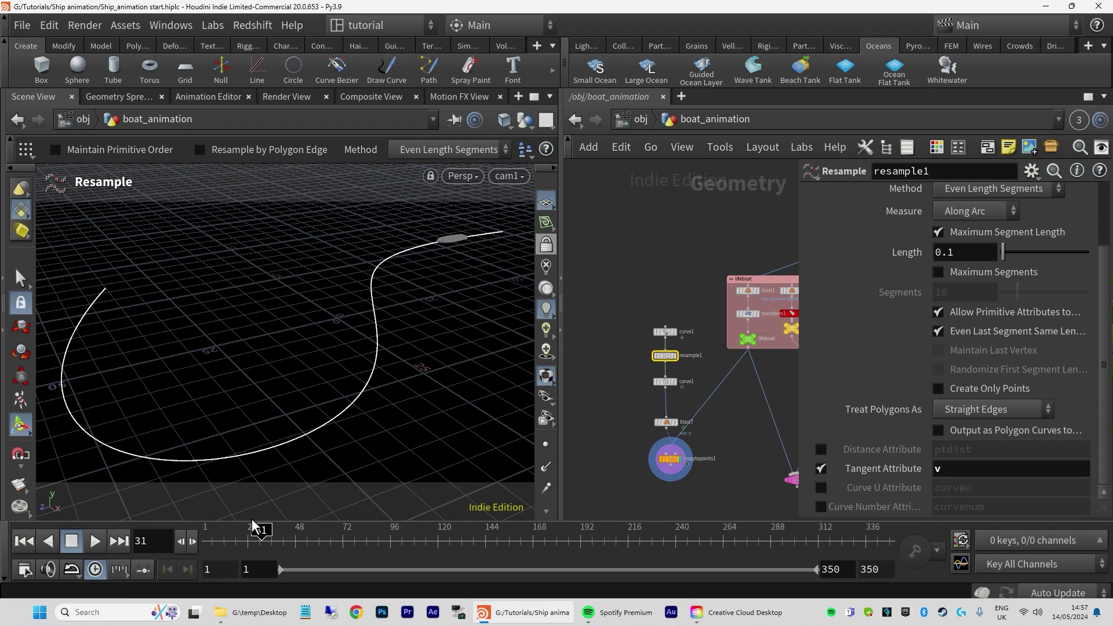
left_click_drag(261, 531, 187, 525)
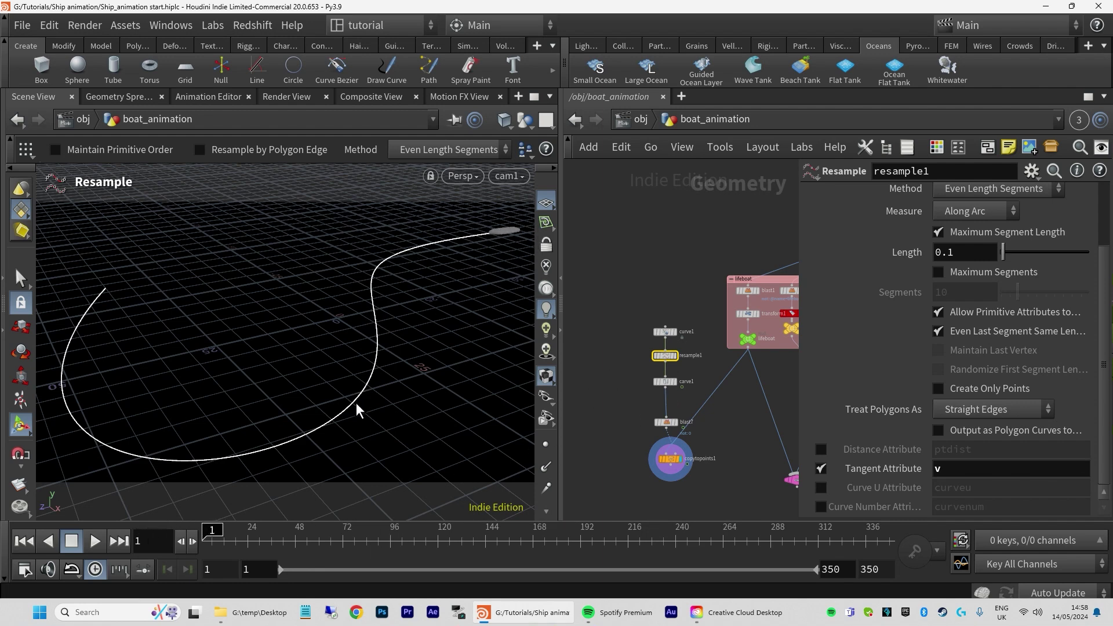
Select and reposition curve1 in the boat_animation network
left_click(672, 333)
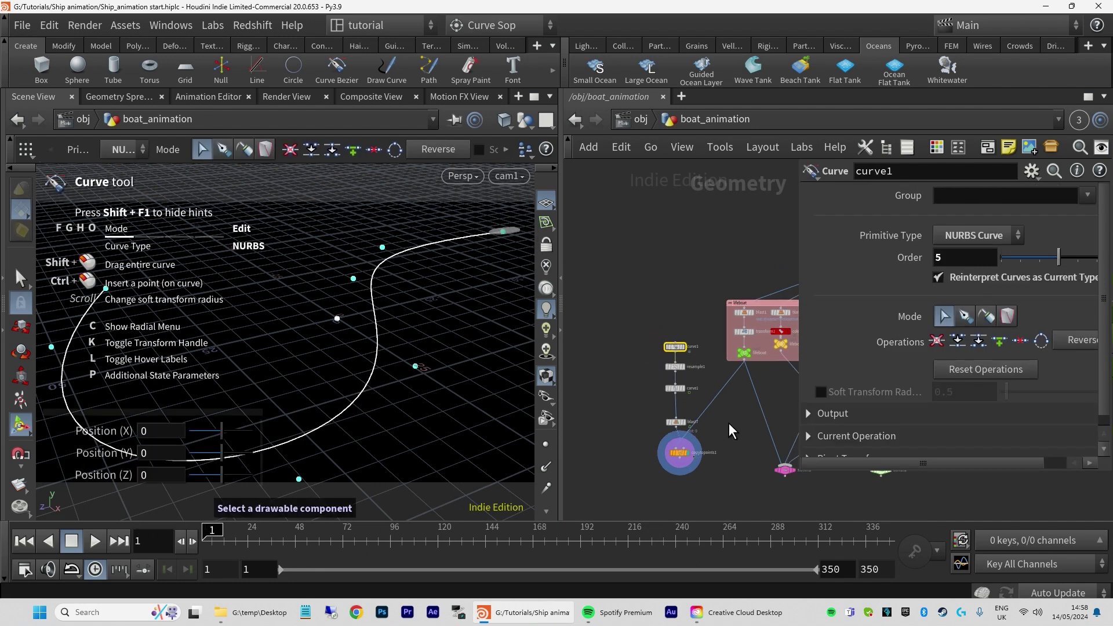
middle_click_drag(733, 432, 755, 446)
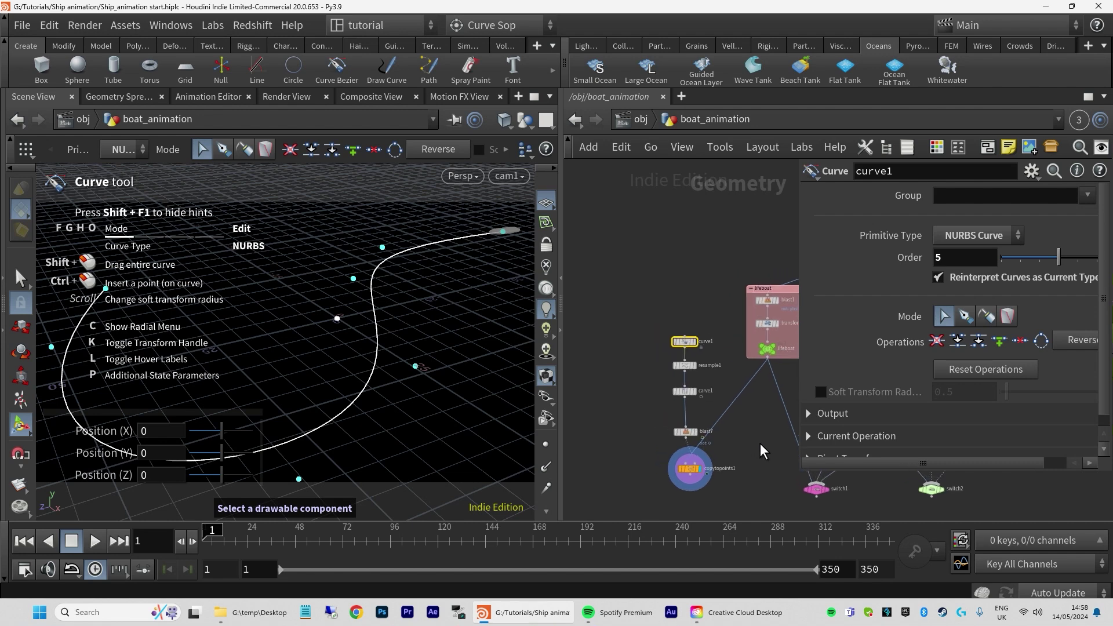
left_click_drag(687, 345, 692, 342)
Enter ocean_surface and select its spectrum_out node
left_click(640, 120)
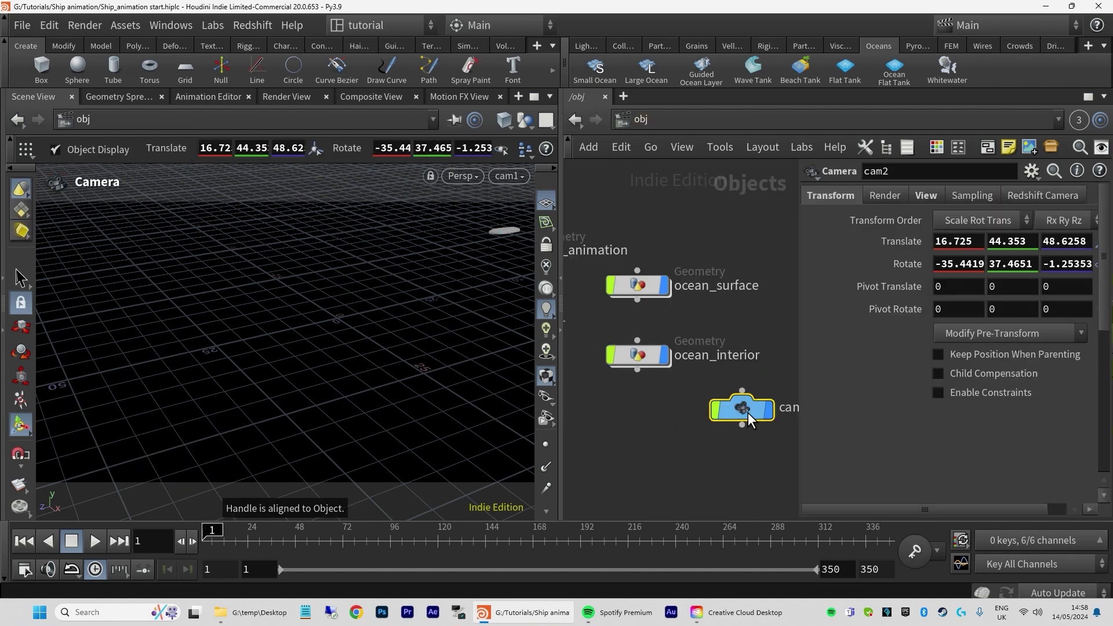
left_click(655, 288)
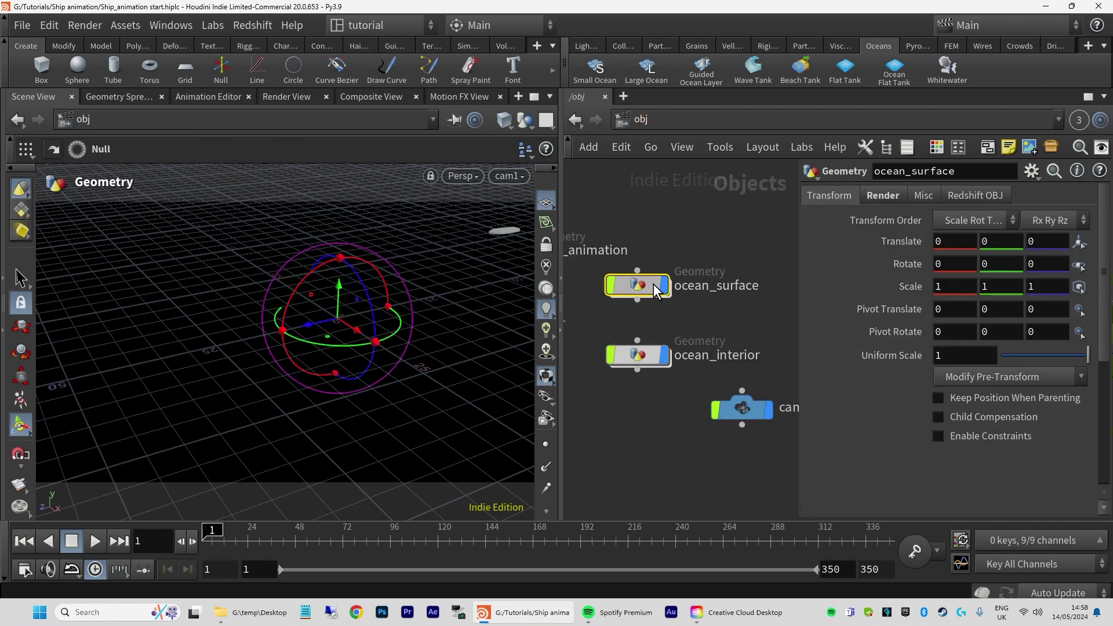
double_click(655, 288)
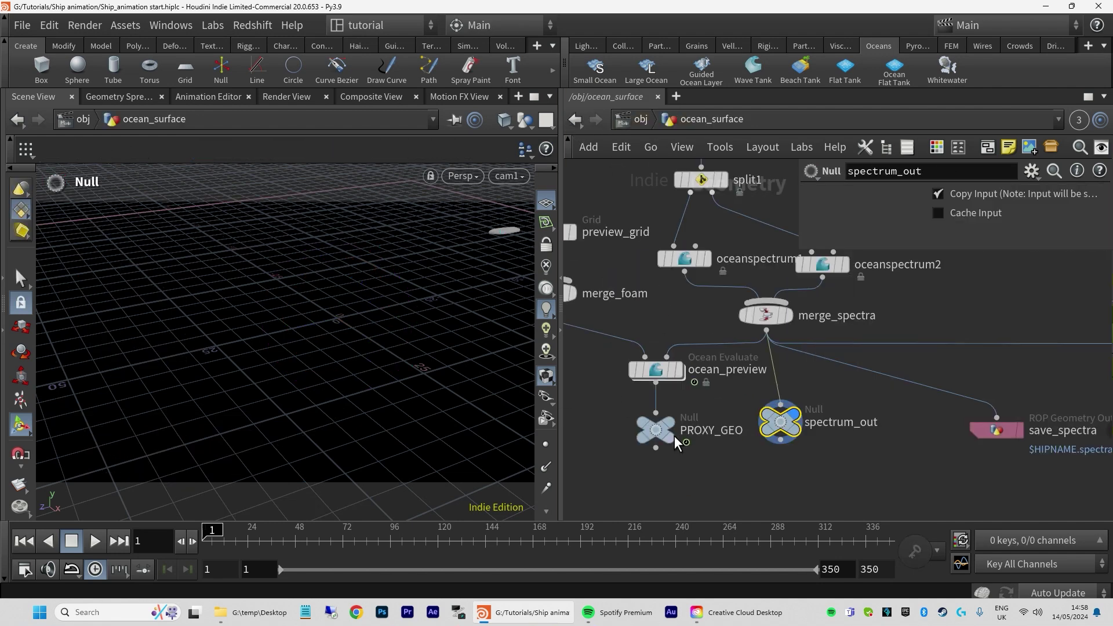
left_click(658, 372)
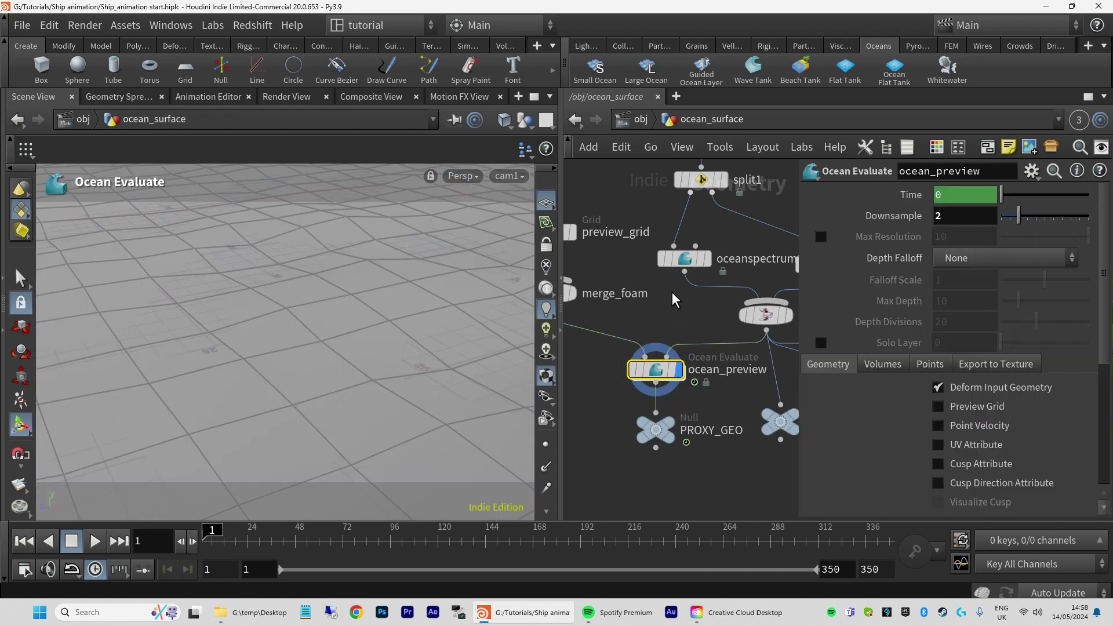
scroll(751, 401, "down", 4)
scroll(766, 428, "up", 3)
middle_click_drag(782, 433, 707, 459)
left_click(695, 409)
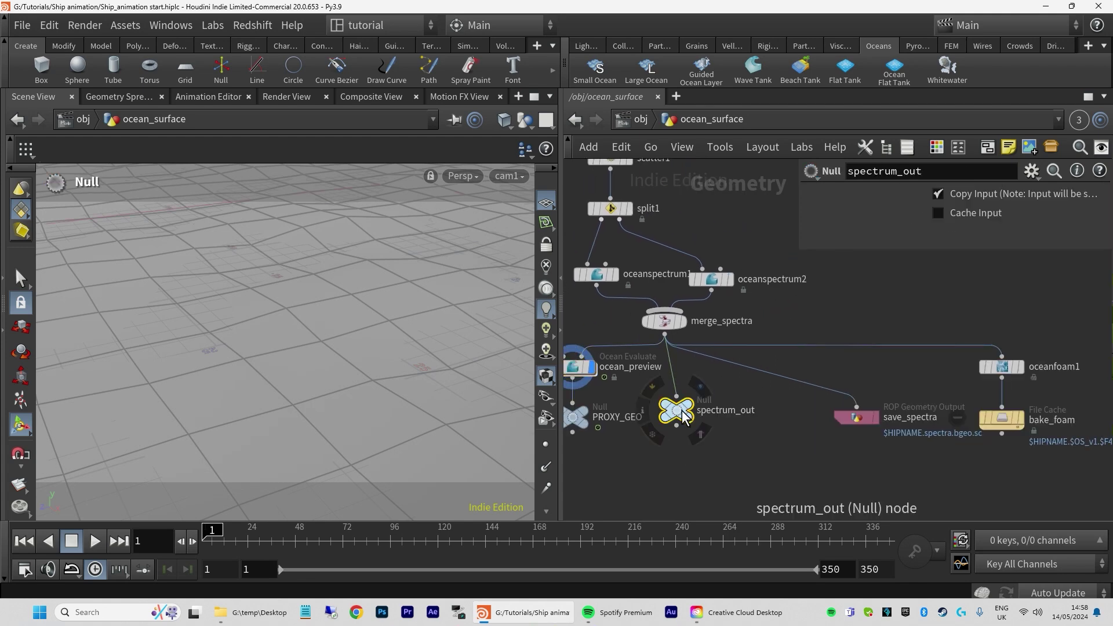
Tidy the object-level layout and enter boat_animation
left_click(640, 119)
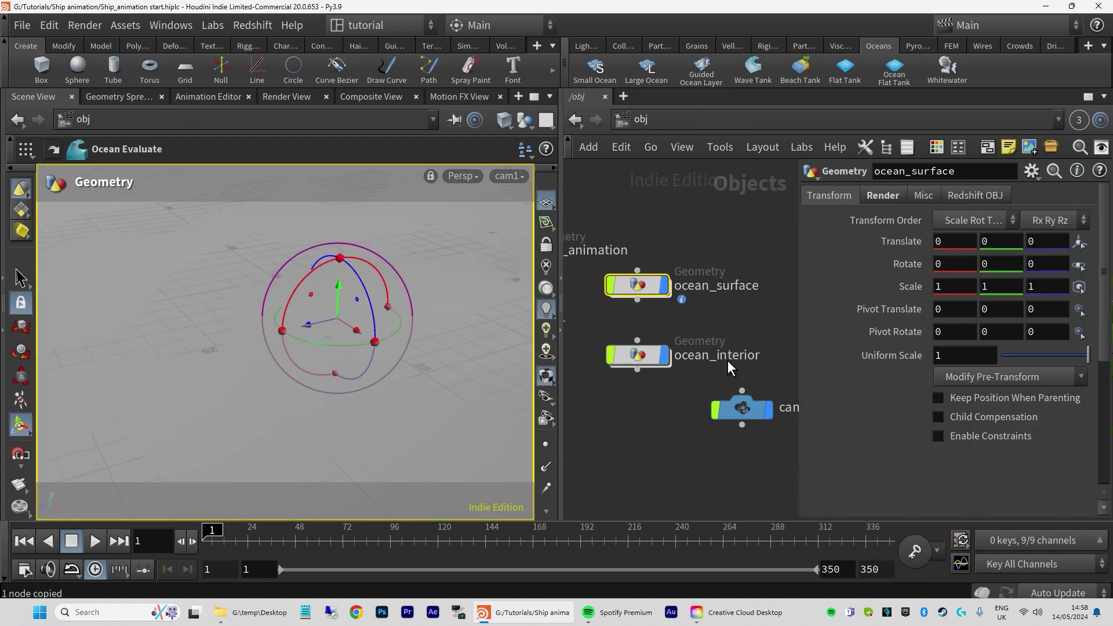
key("l")
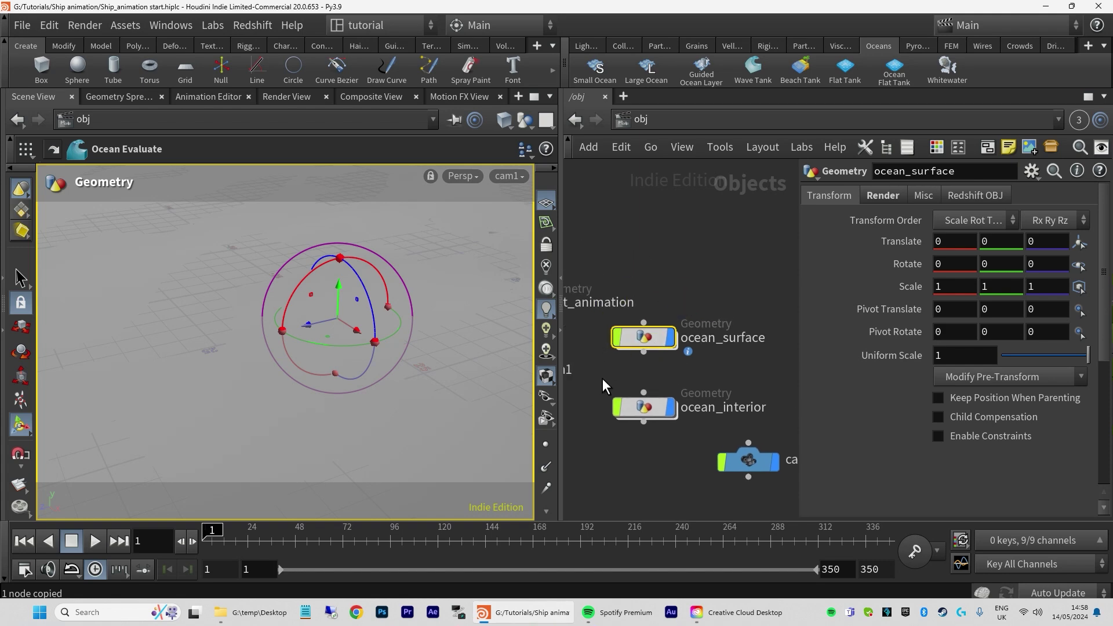
double_click(615, 297)
middle_click_drag(743, 480, 735, 401)
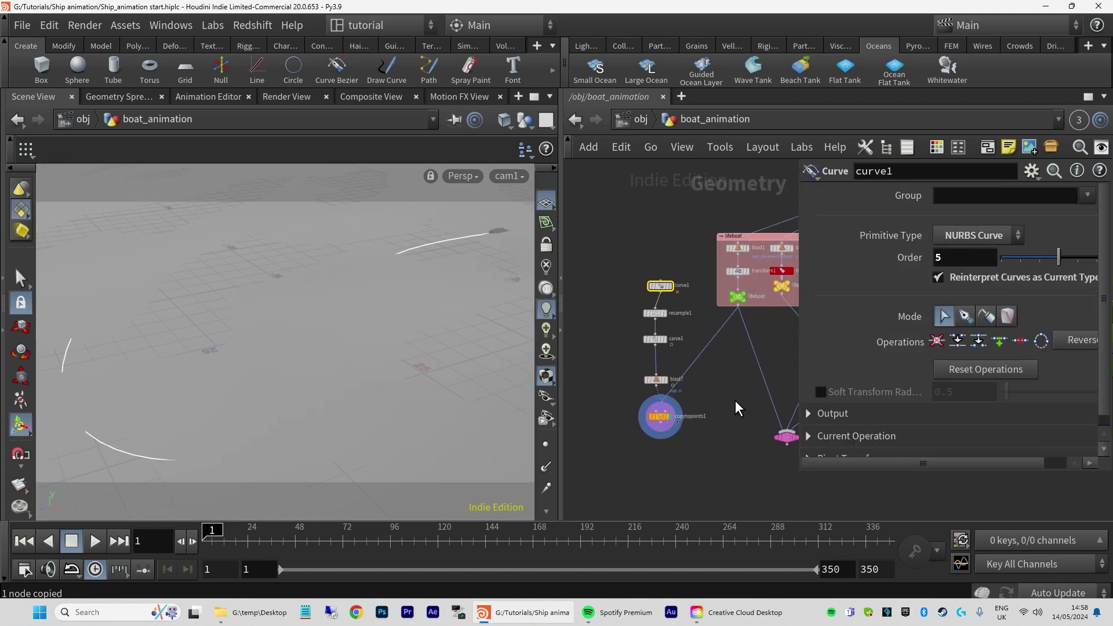
Add object_merge1 with Object 1 set to ocean_surface's spectrum_out path
key("Tab")
type("merge")
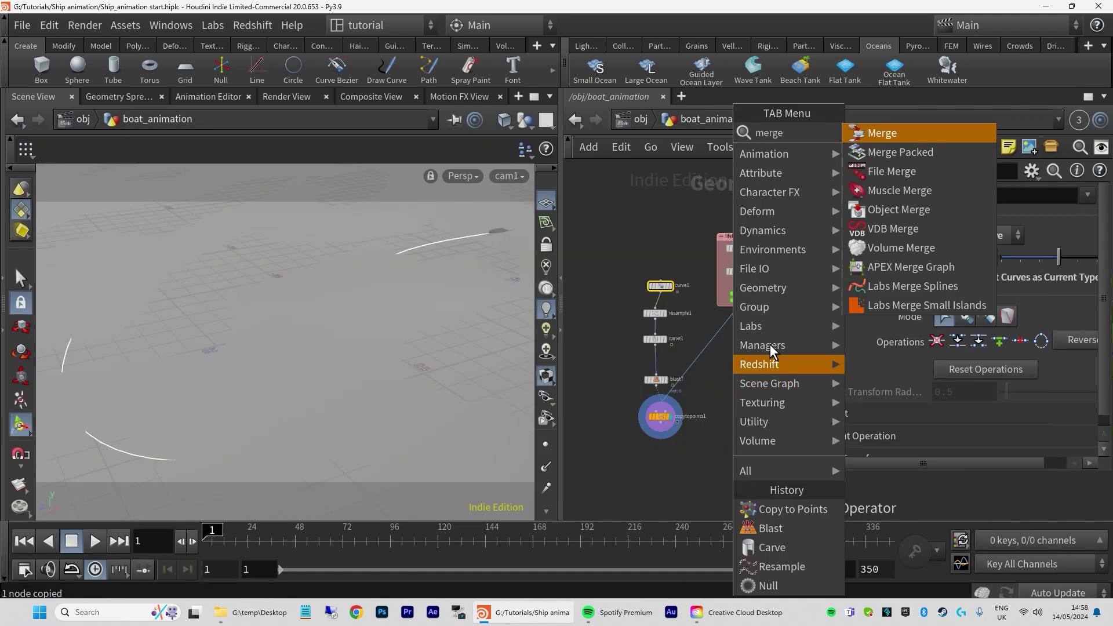
left_click(812, 193)
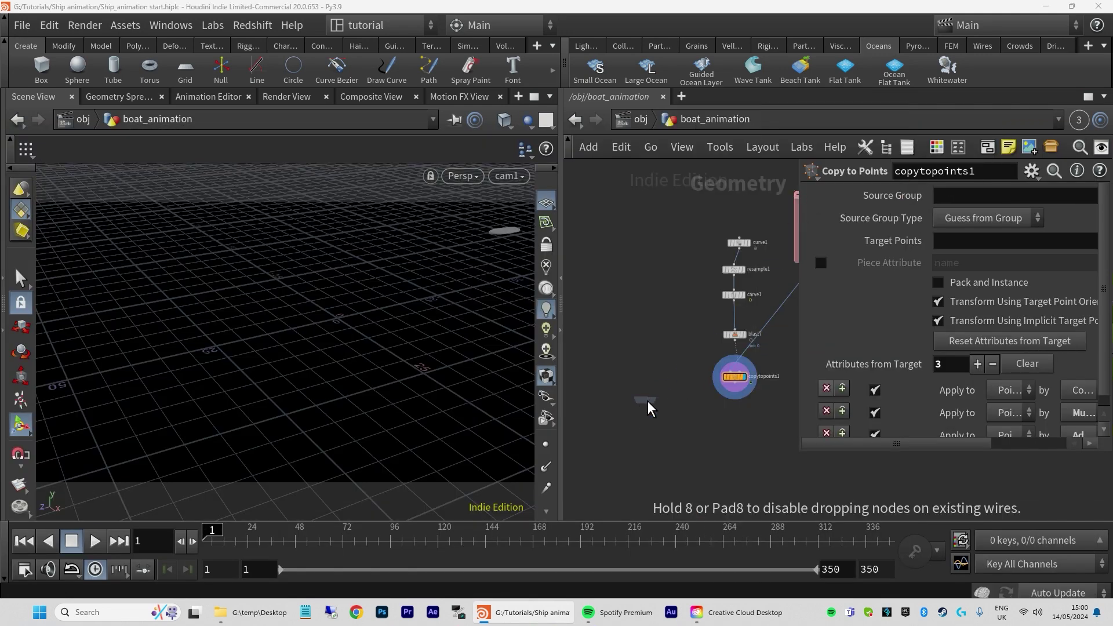
left_click(652, 380)
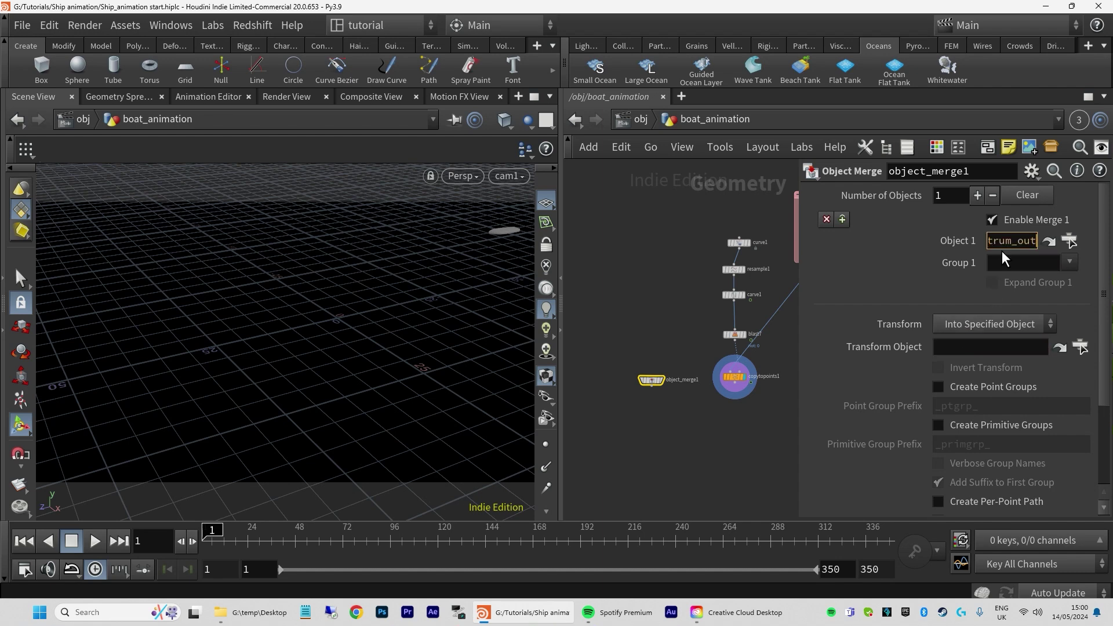
key("Return")
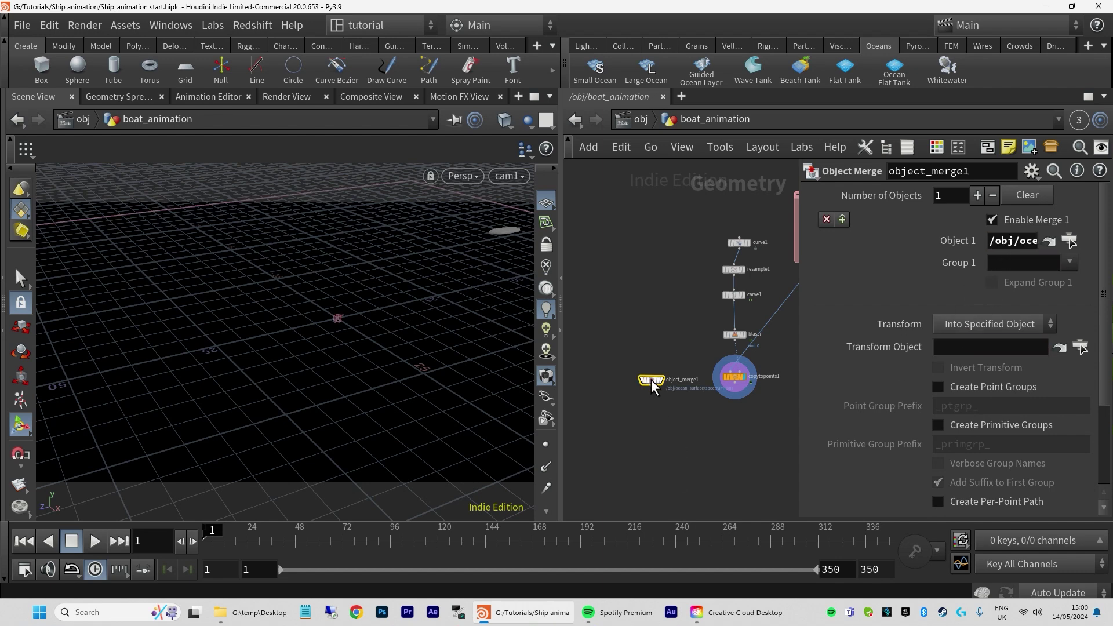
mouse_move(653, 387)
left_click_drag(654, 384, 660, 375)
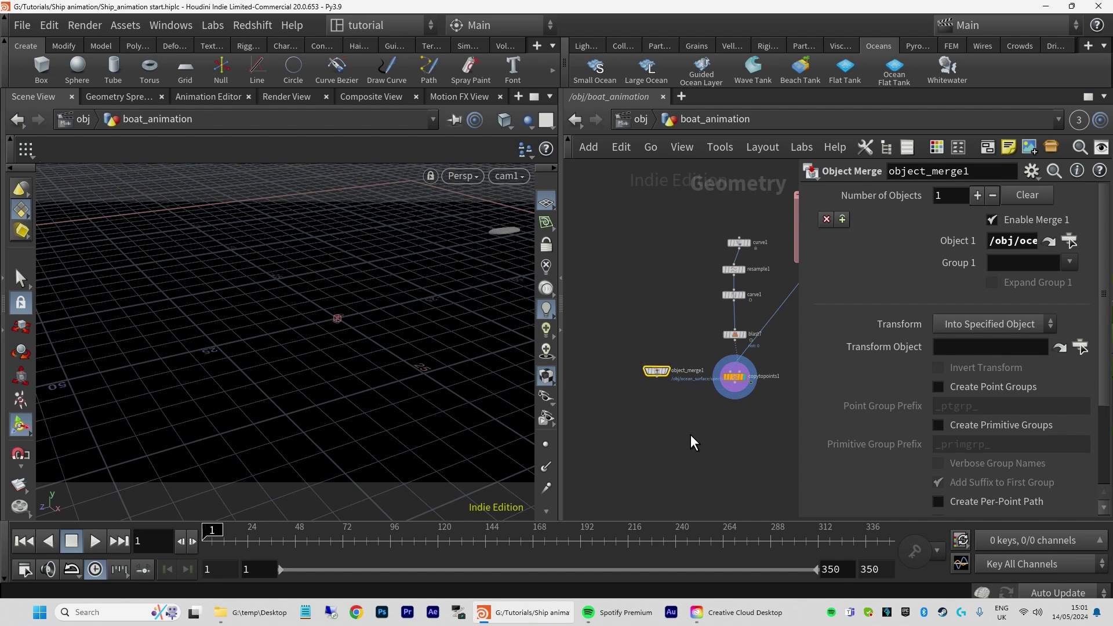
Add a Grid node (grid1) to the network
left_click(661, 375)
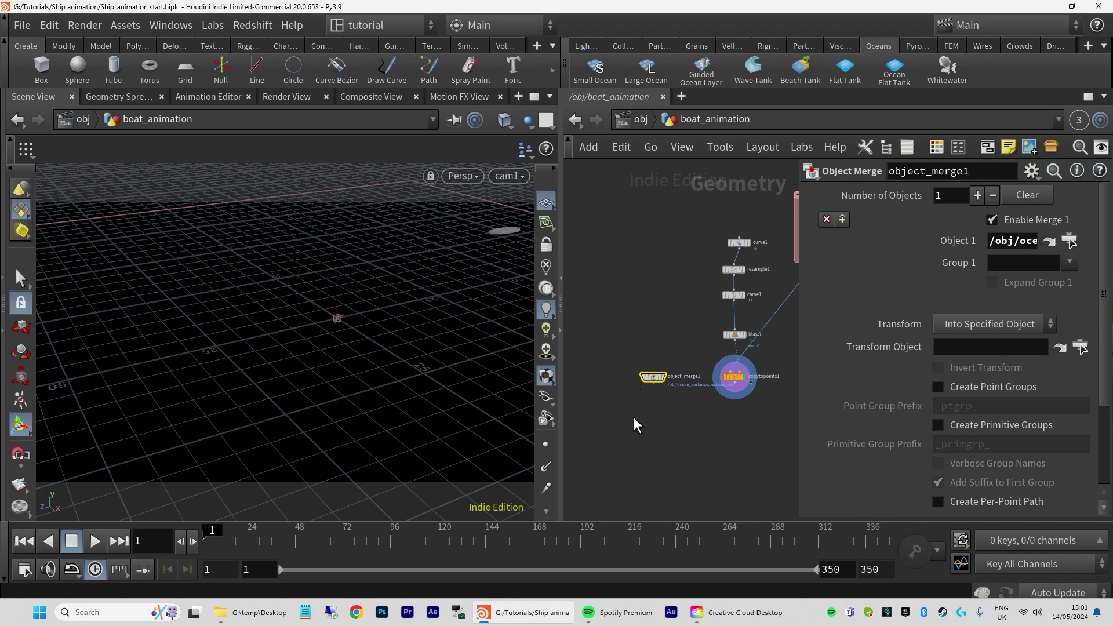
key("Tab")
type("grid")
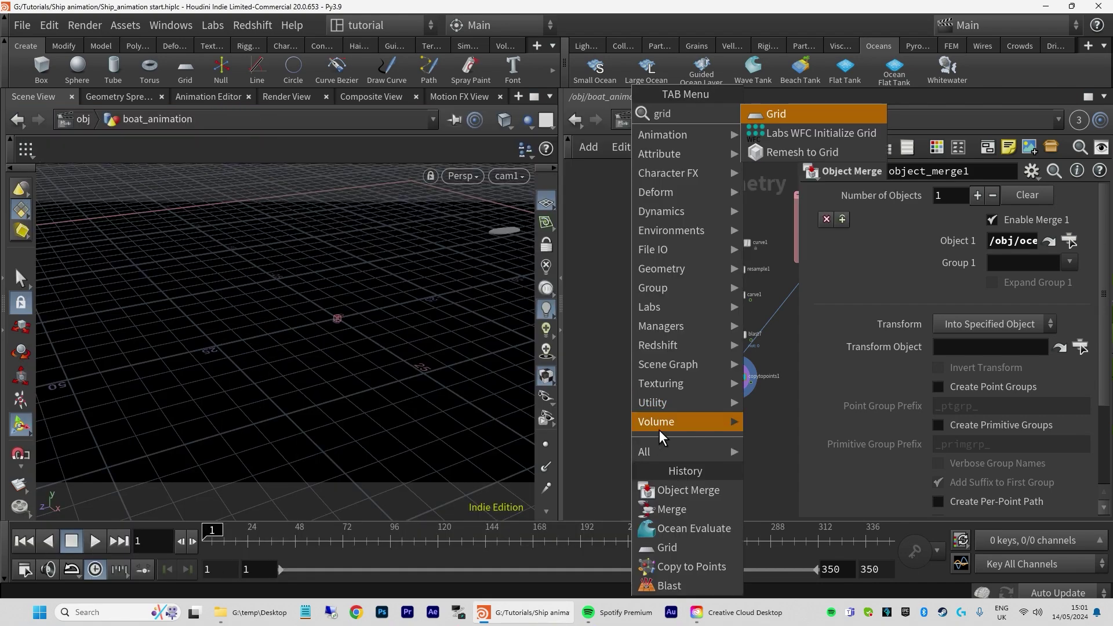
left_click(789, 116)
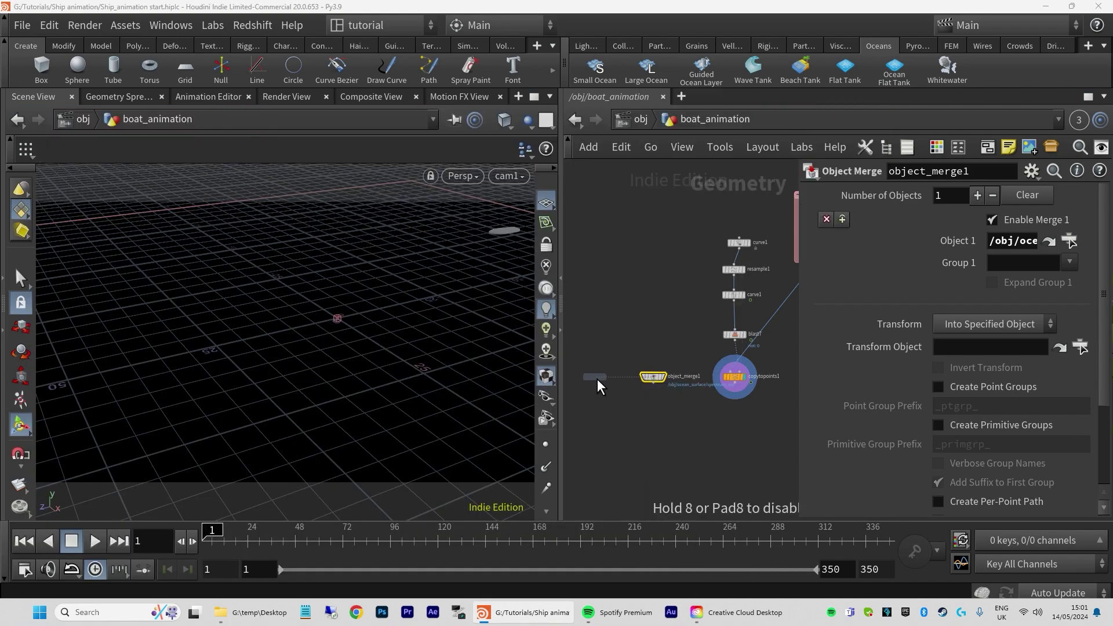
left_click(613, 378)
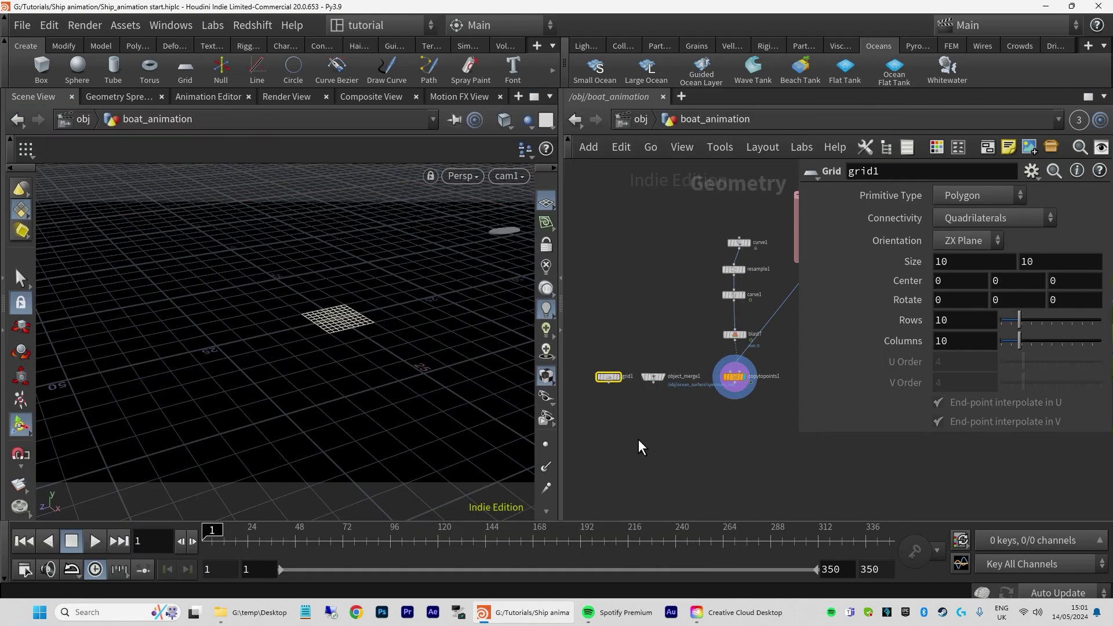
Add an Ocean Evaluate node fed by grid1 and display its wavy result
key("Tab")
type("eval")
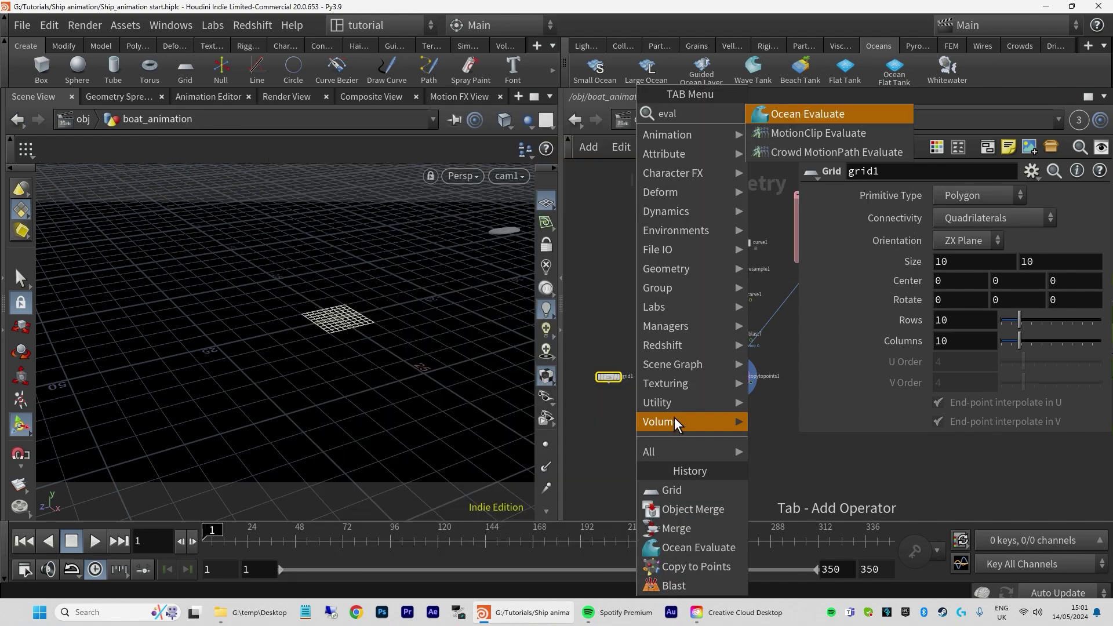
left_click(807, 122)
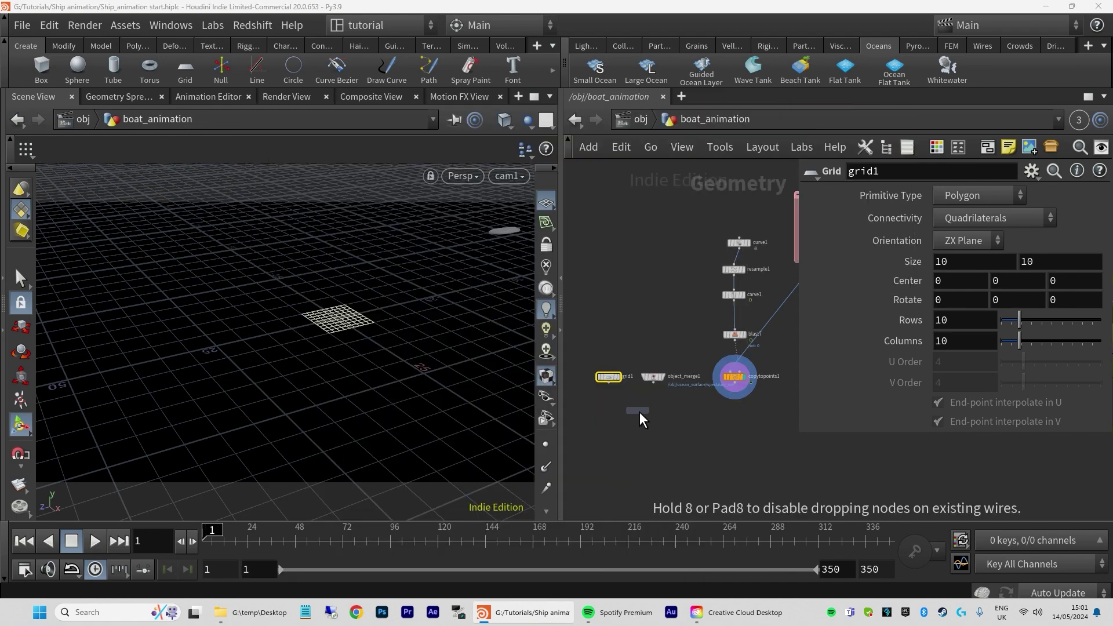
left_click(638, 413)
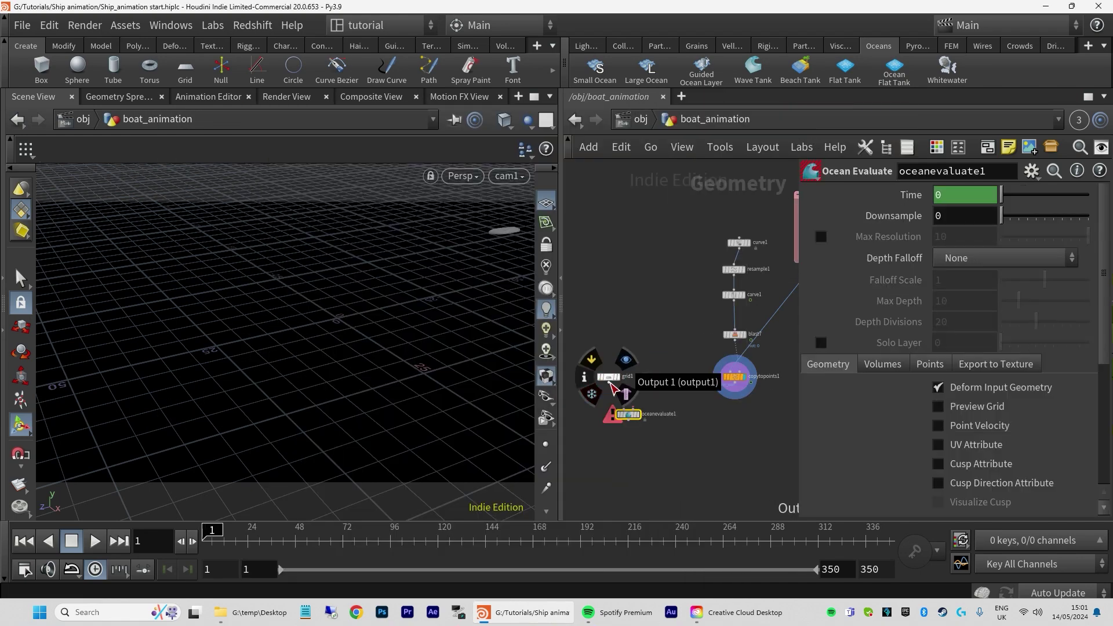
left_click_drag(609, 381, 640, 417)
left_click(641, 415)
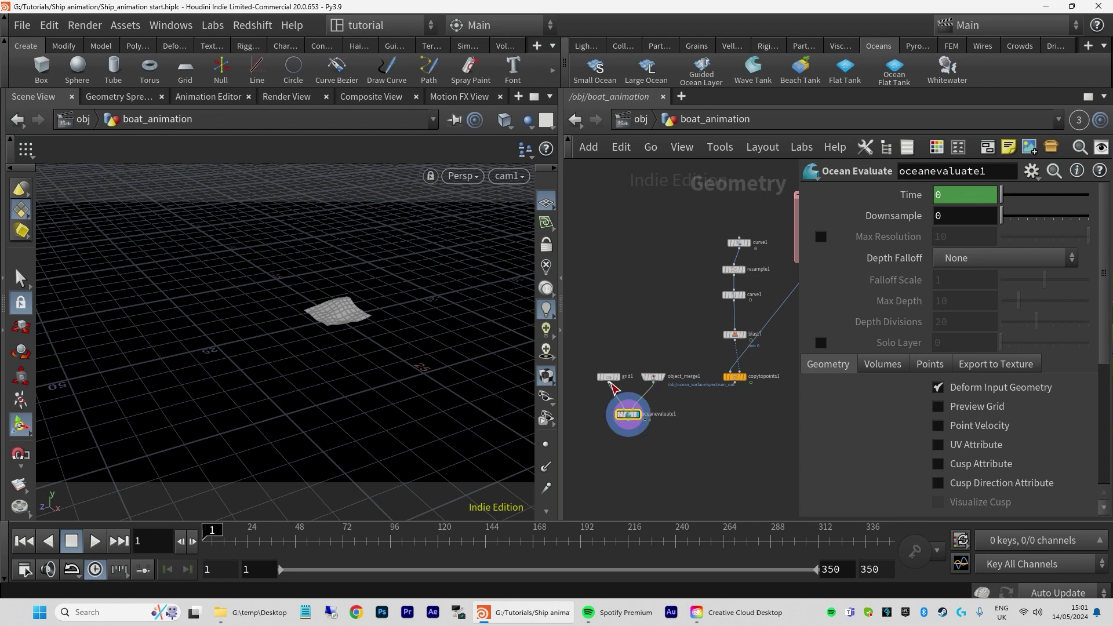
Set grid1's size to 100 by 100
left_click(609, 378)
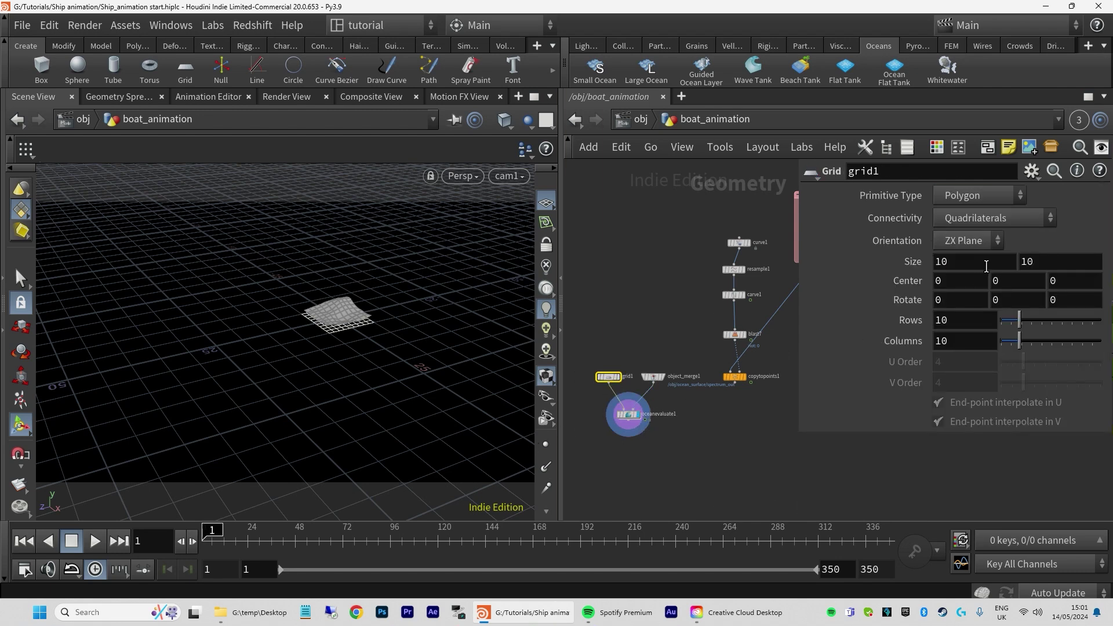
type("100")
key("Tab")
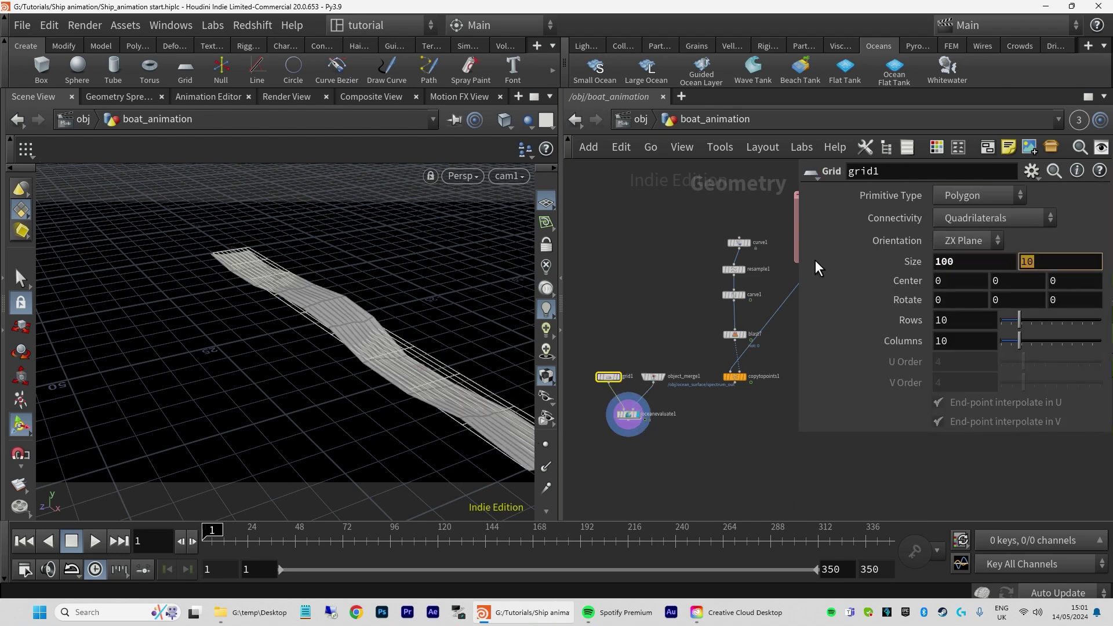
type("100")
key("Return")
key("Tab")
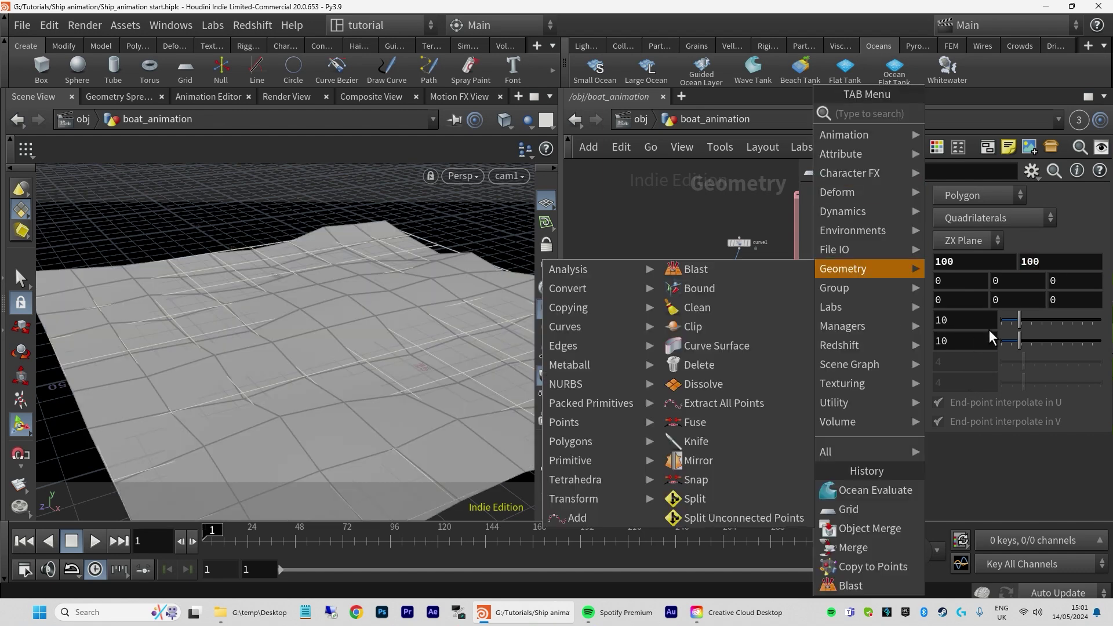
Give grid1 300 rows and 300 columns, then preview the waves on oceanevaluate1
left_click(961, 329)
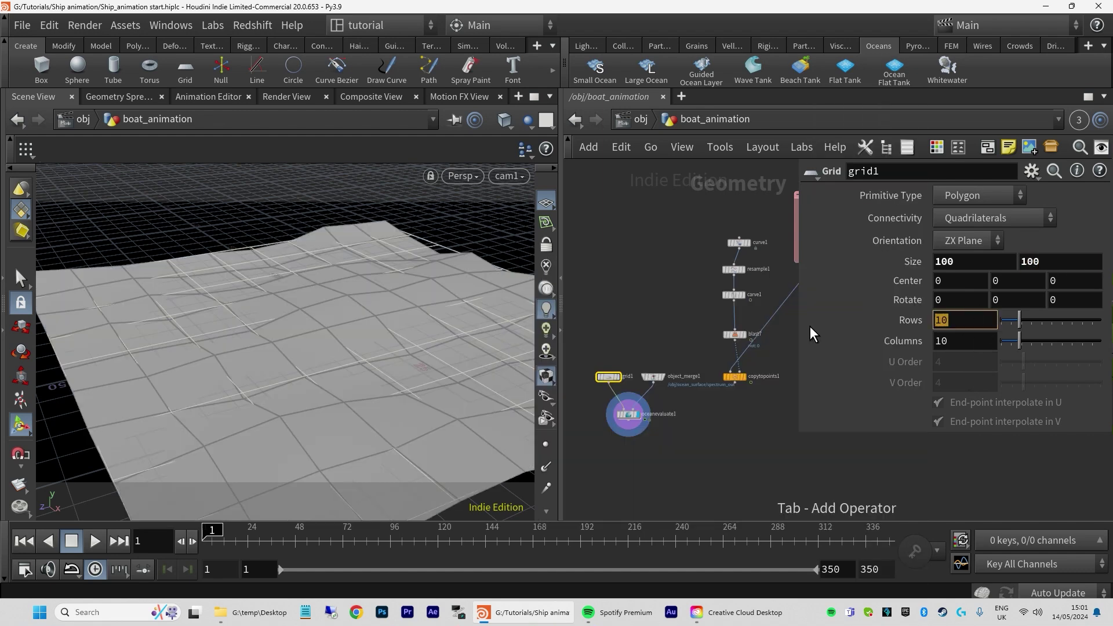
type("300")
key("Tab")
type("300")
key("Return")
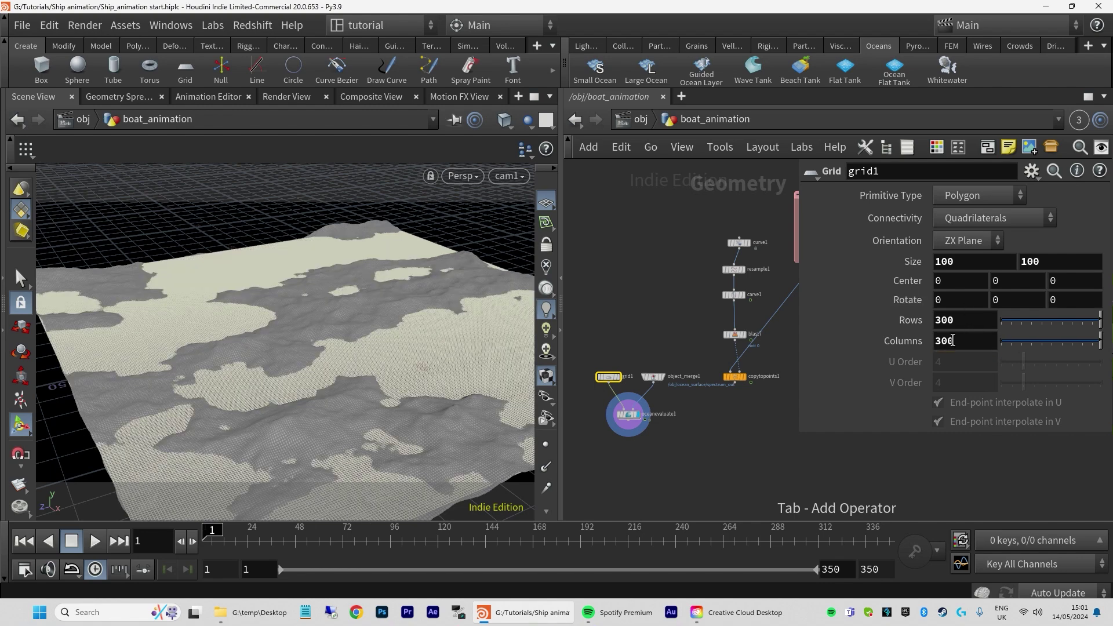
left_click(629, 415)
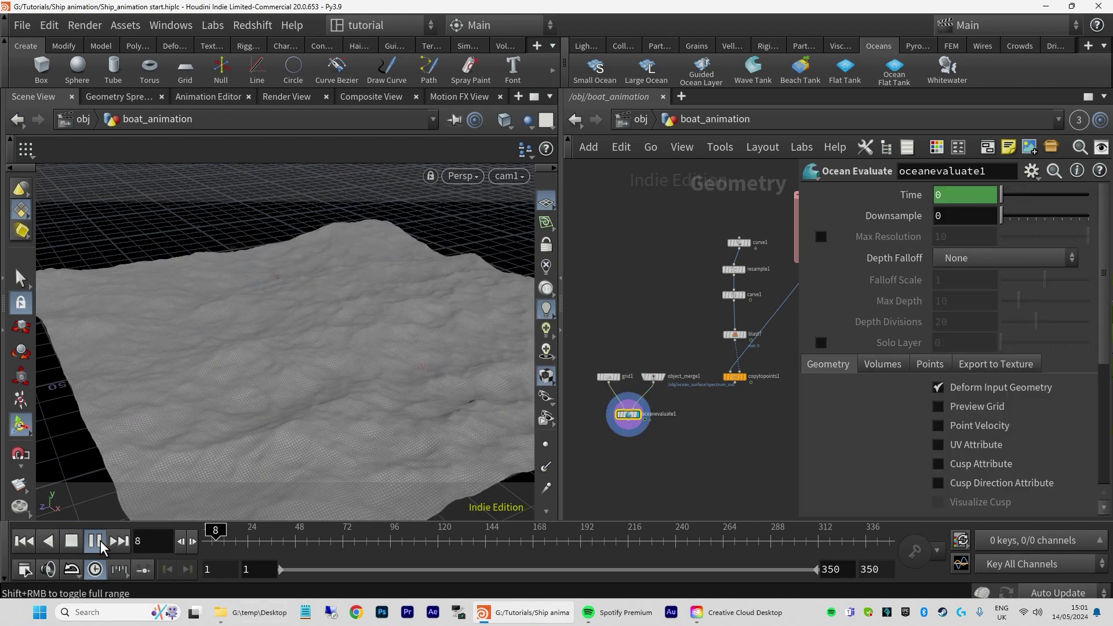
left_click(99, 545)
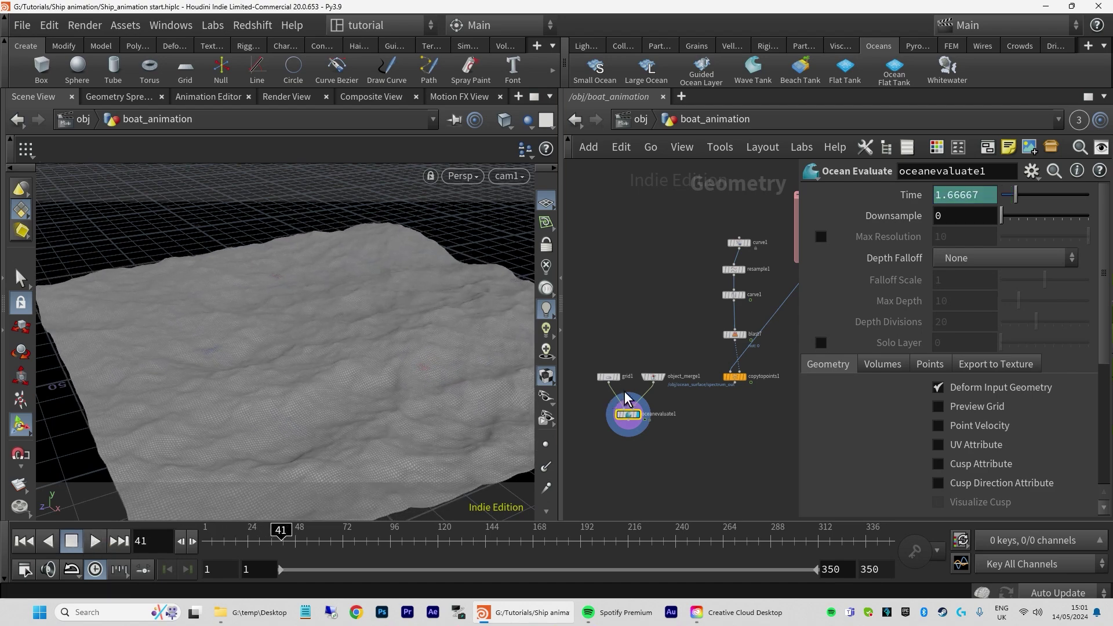
Add a Color node (color4) after oceanevaluate1 and set it to cyan
left_click(739, 380)
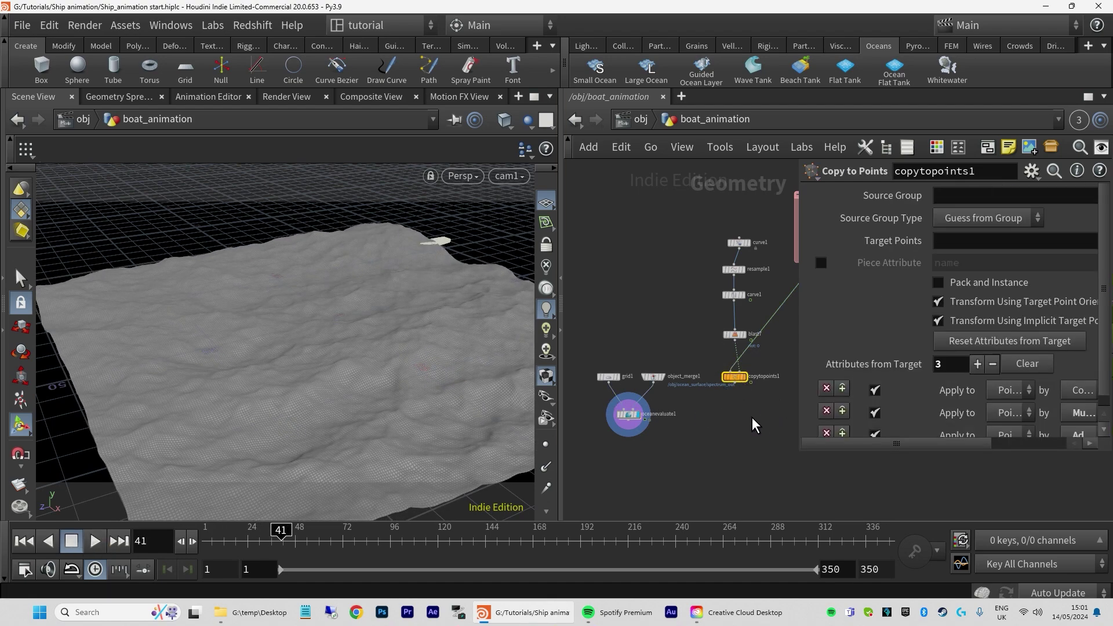
left_click(633, 416)
key("Tab")
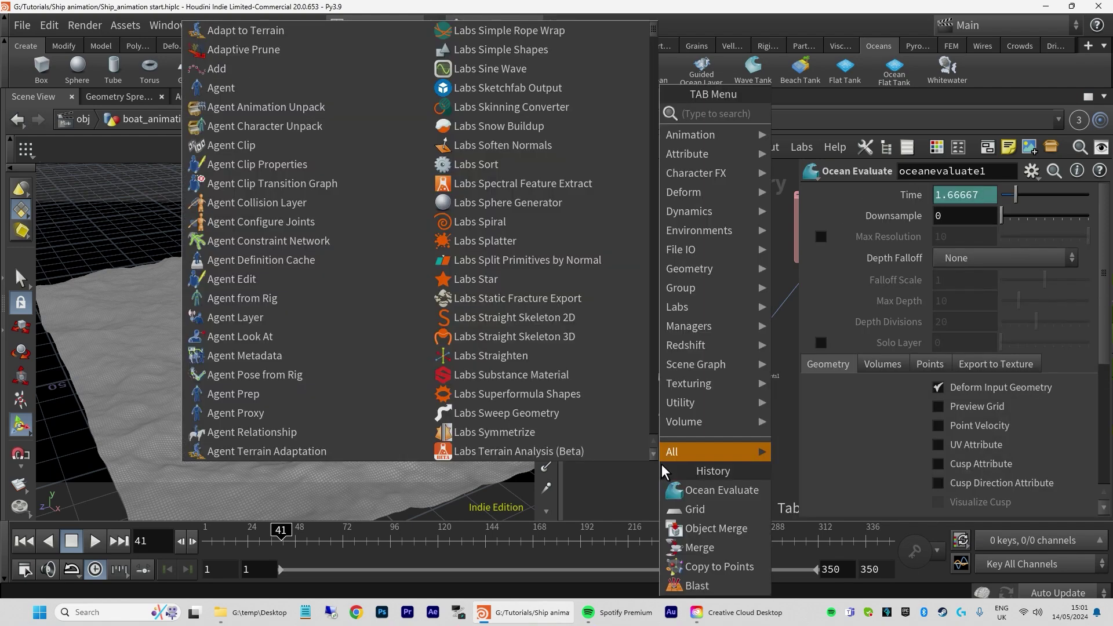
type("color")
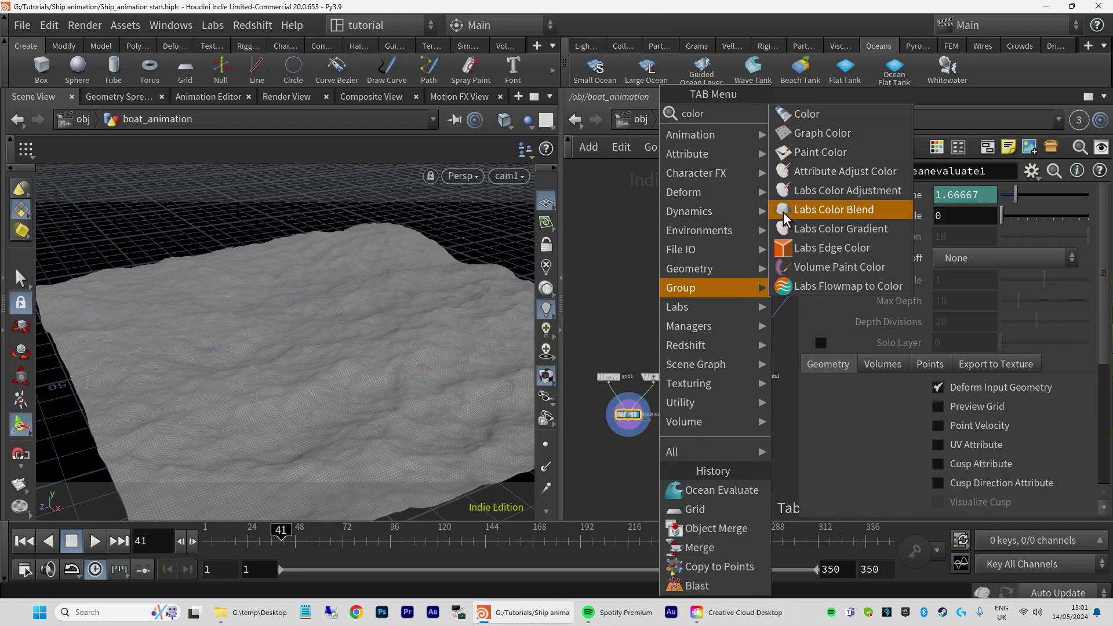
left_click(804, 116)
left_click(651, 472)
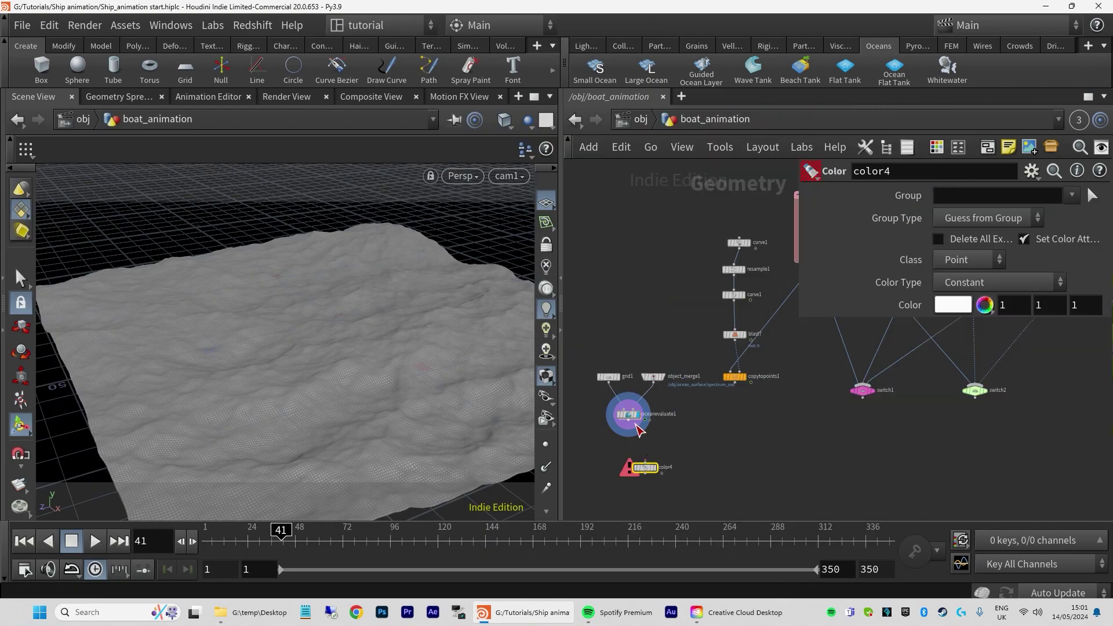
left_click_drag(628, 428, 659, 472)
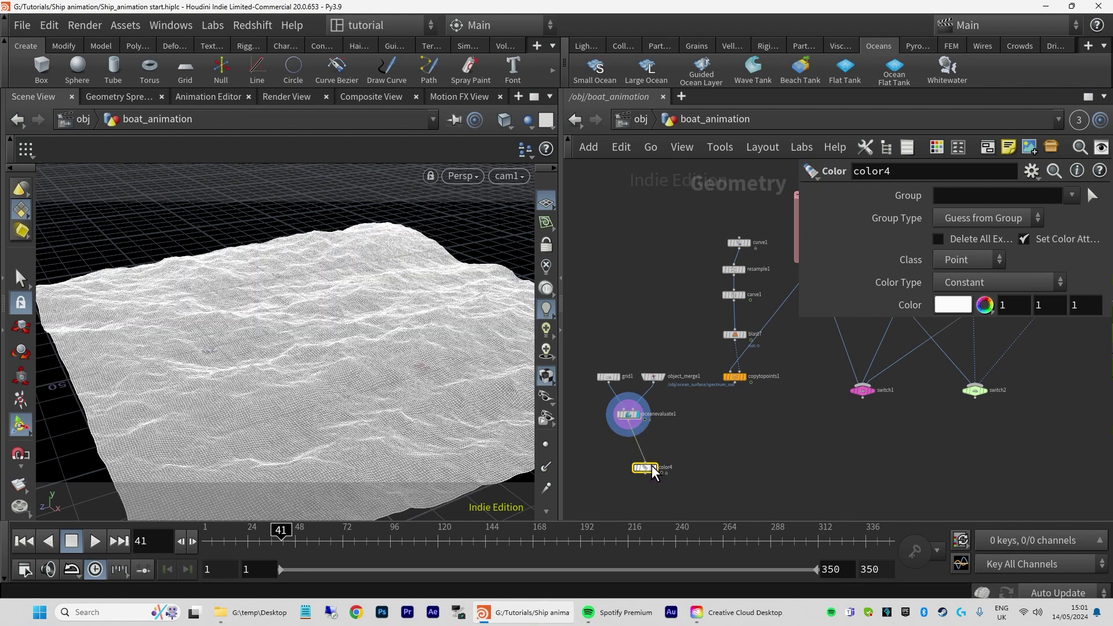
left_click(954, 305)
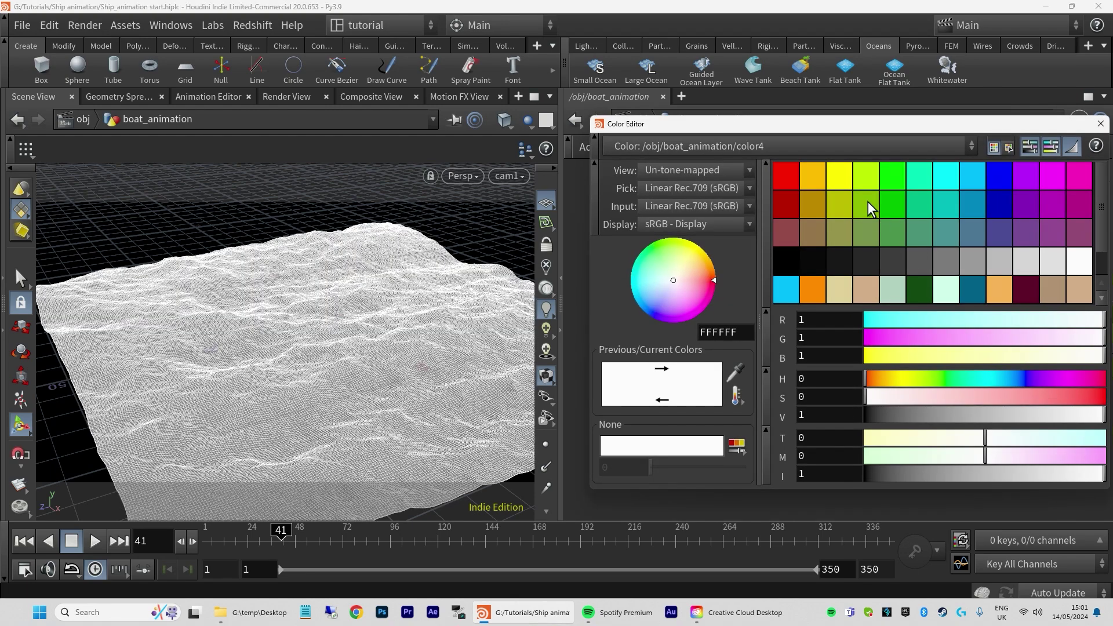
left_click(949, 173)
left_click(1100, 125)
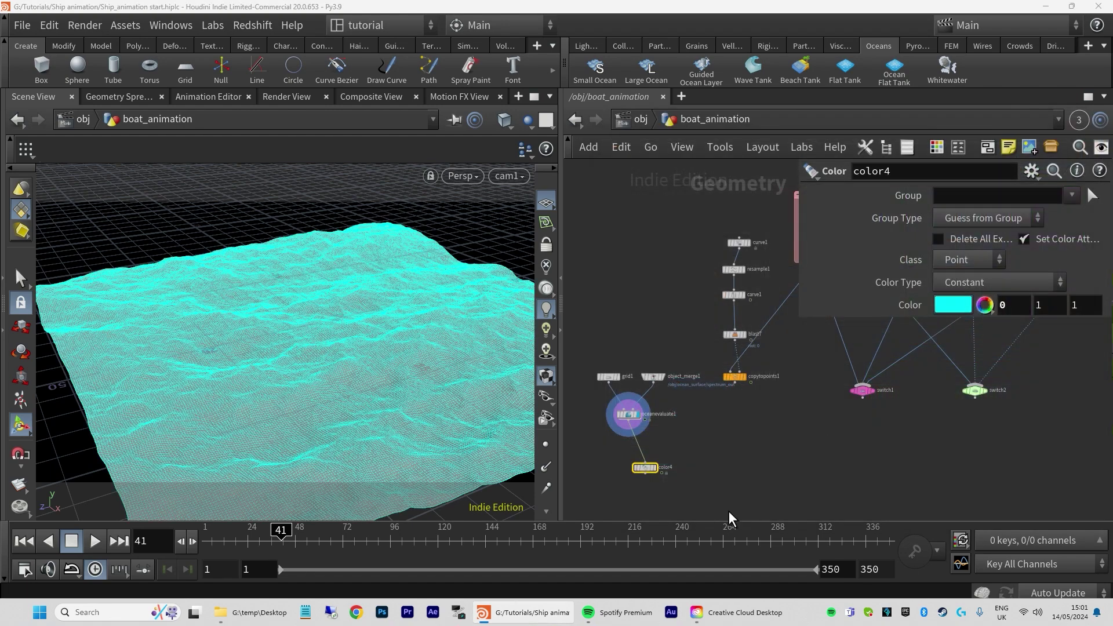
Add a Merge node to the network
key("Tab")
type("merg")
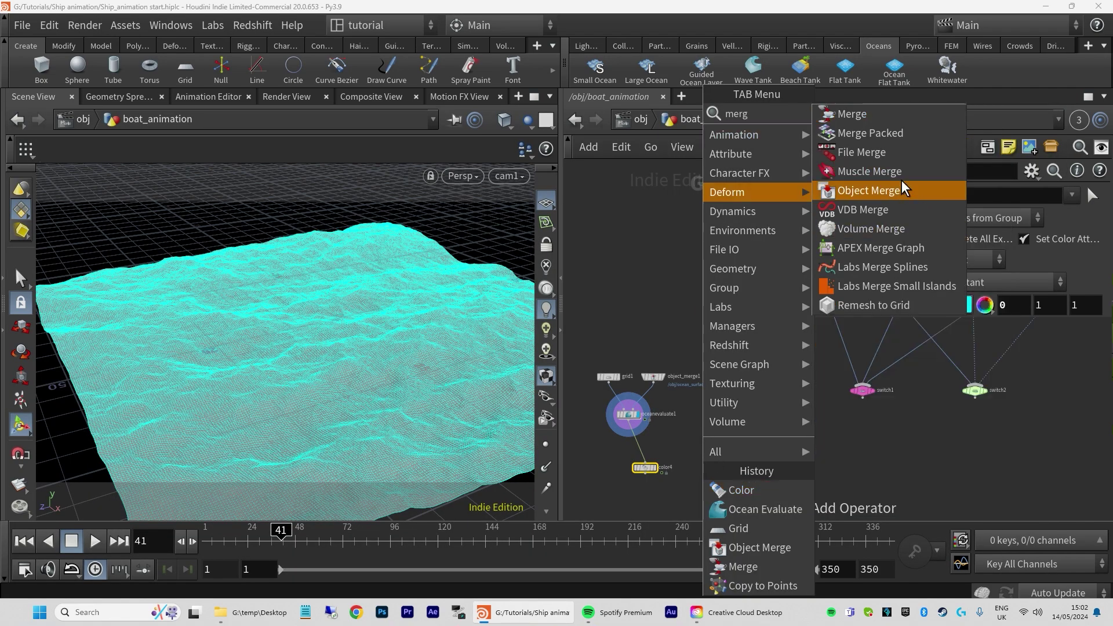
left_click(853, 115)
Place merge1 and wire color4 and copytopoints1 into it
left_click(693, 492)
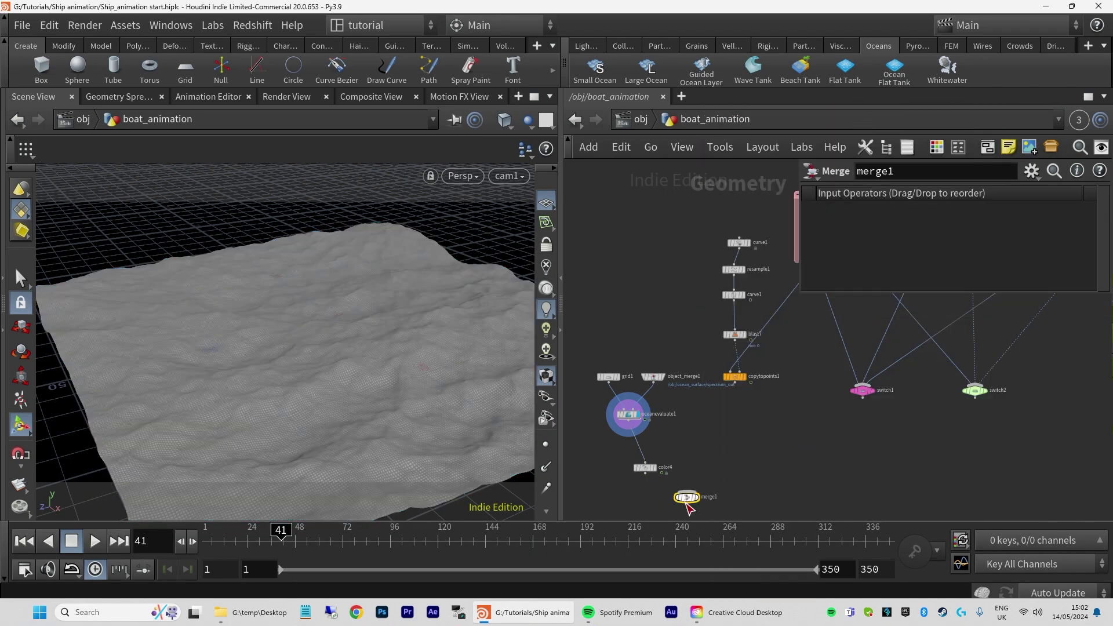
left_click_drag(646, 474, 687, 491)
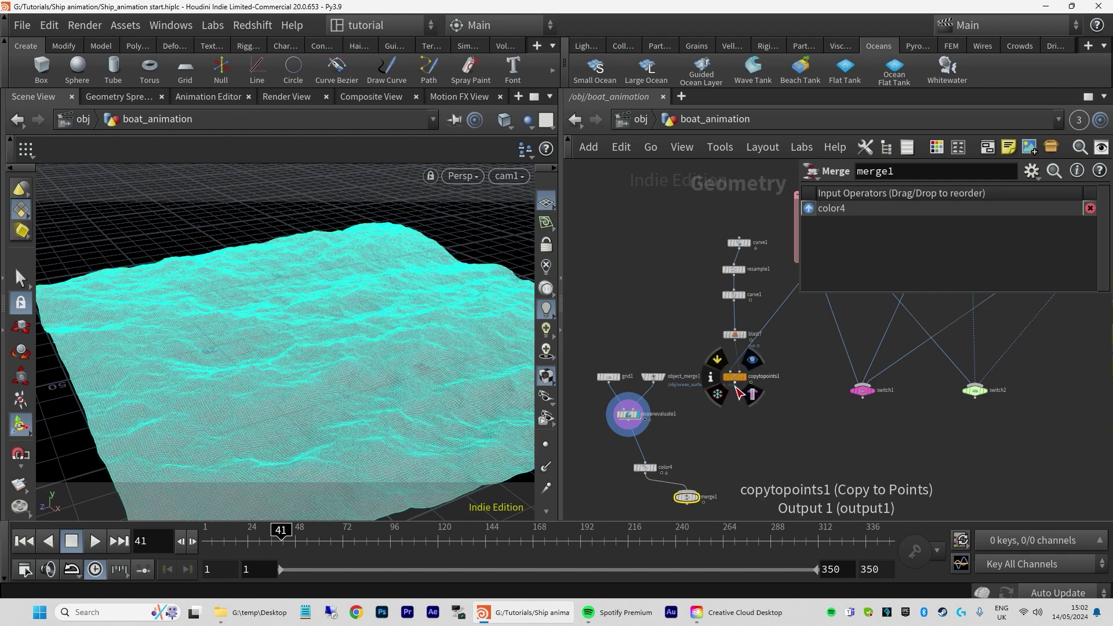
left_click(735, 384)
left_click(688, 491)
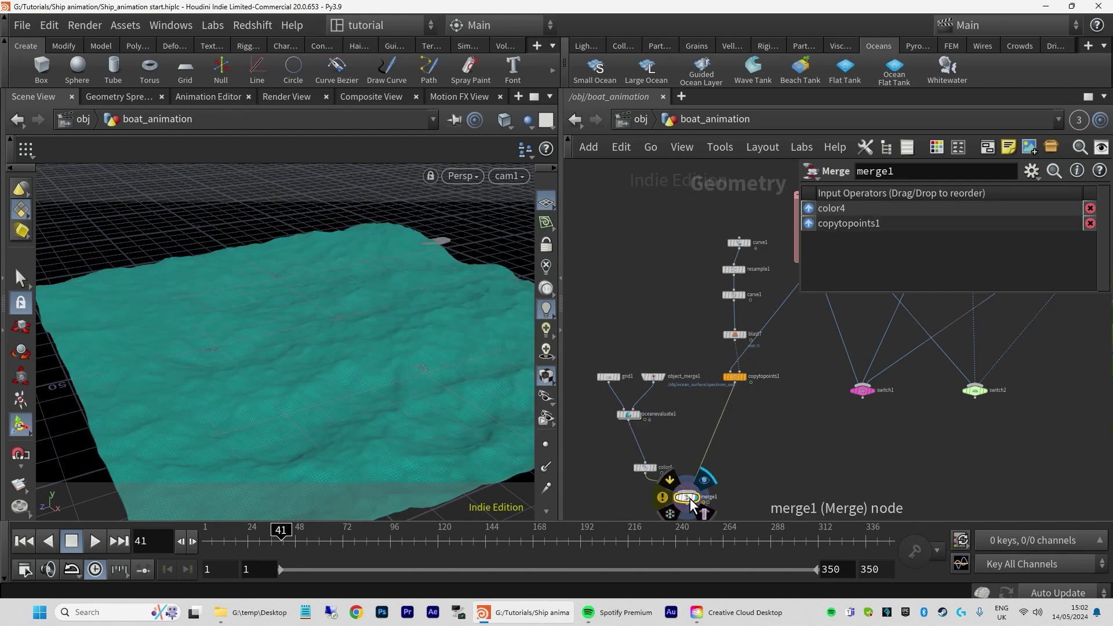
left_click_drag(691, 504, 684, 501)
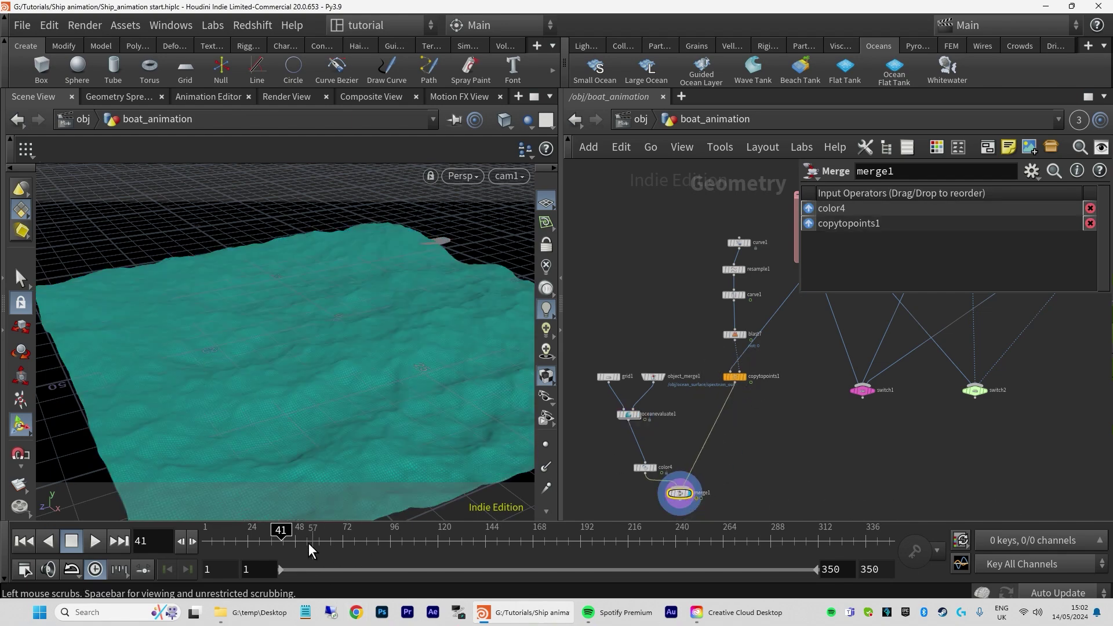
Play the animation from the first frame and stop at frame 350
left_click_drag(284, 531, 160, 555)
left_click(96, 542)
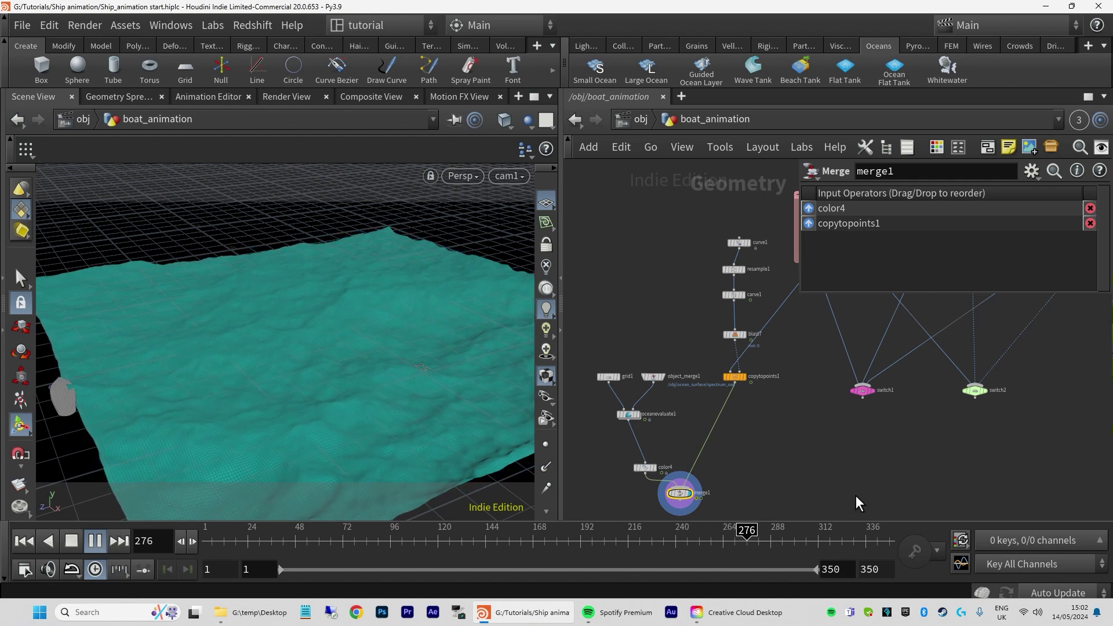
left_click_drag(774, 534, 945, 558)
left_click_drag(885, 536, 934, 535)
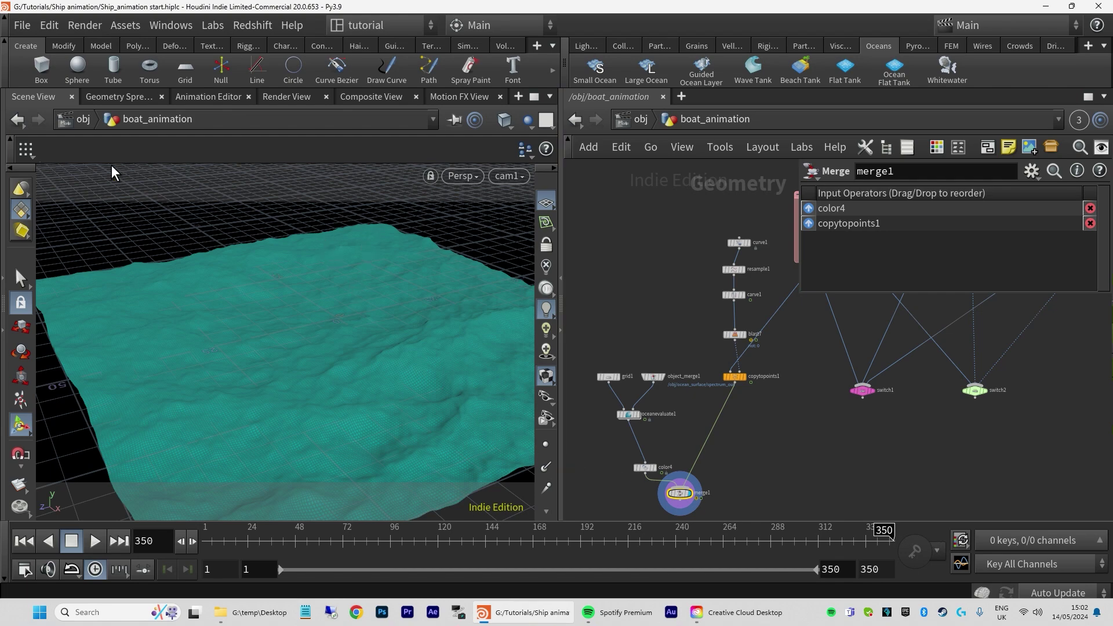
In the Animation Editor, move carve1's last First U key from frame 350 to 500
left_click(213, 97)
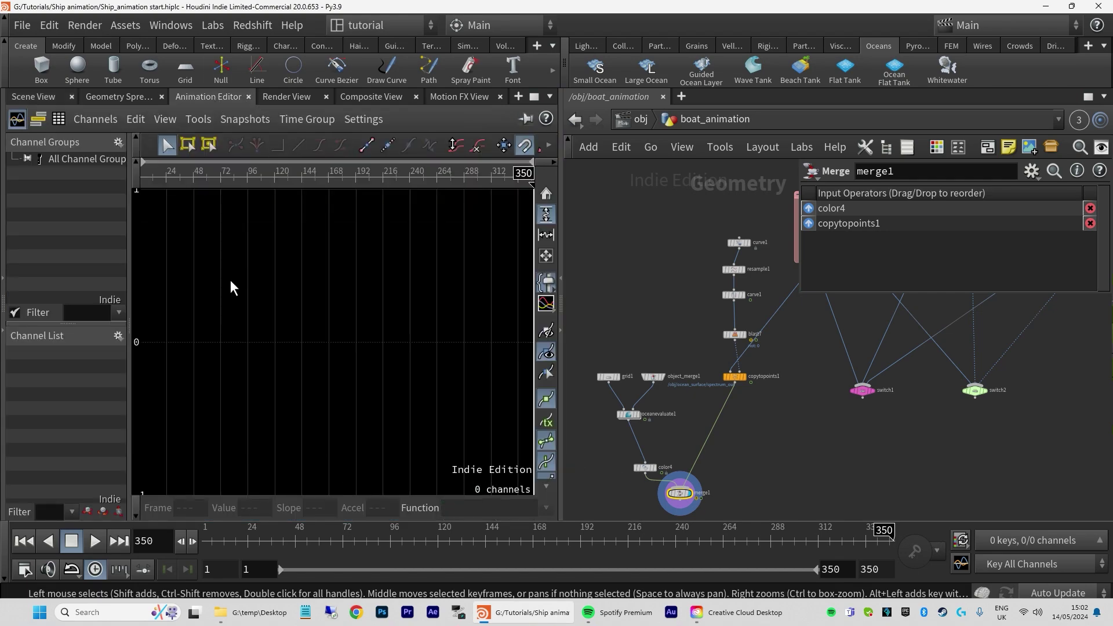
middle_click_drag(810, 409, 775, 500)
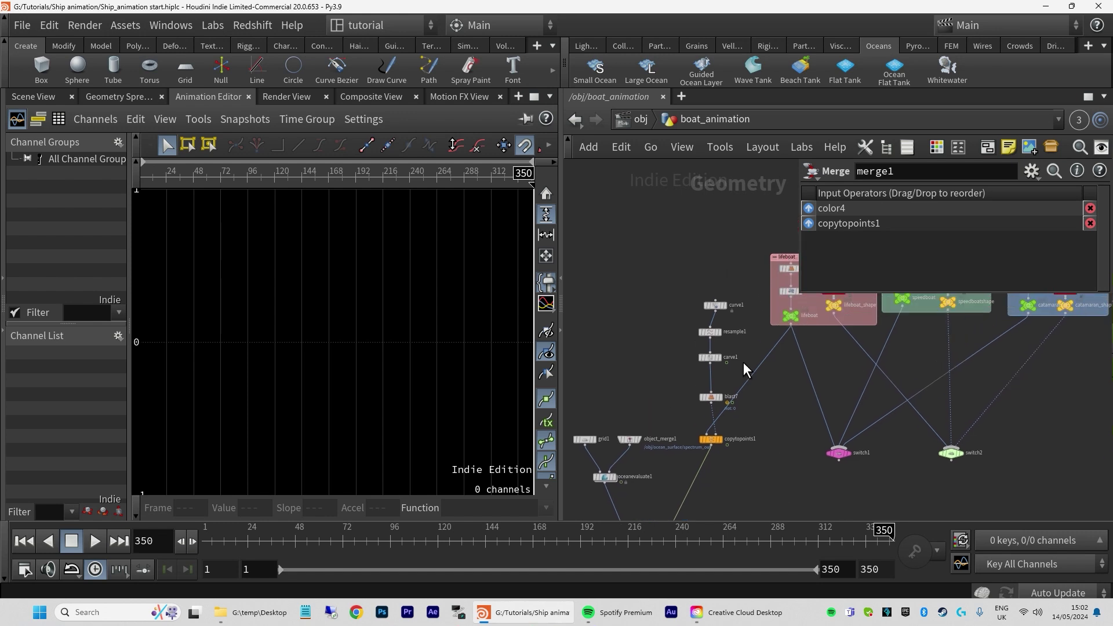
left_click(719, 306)
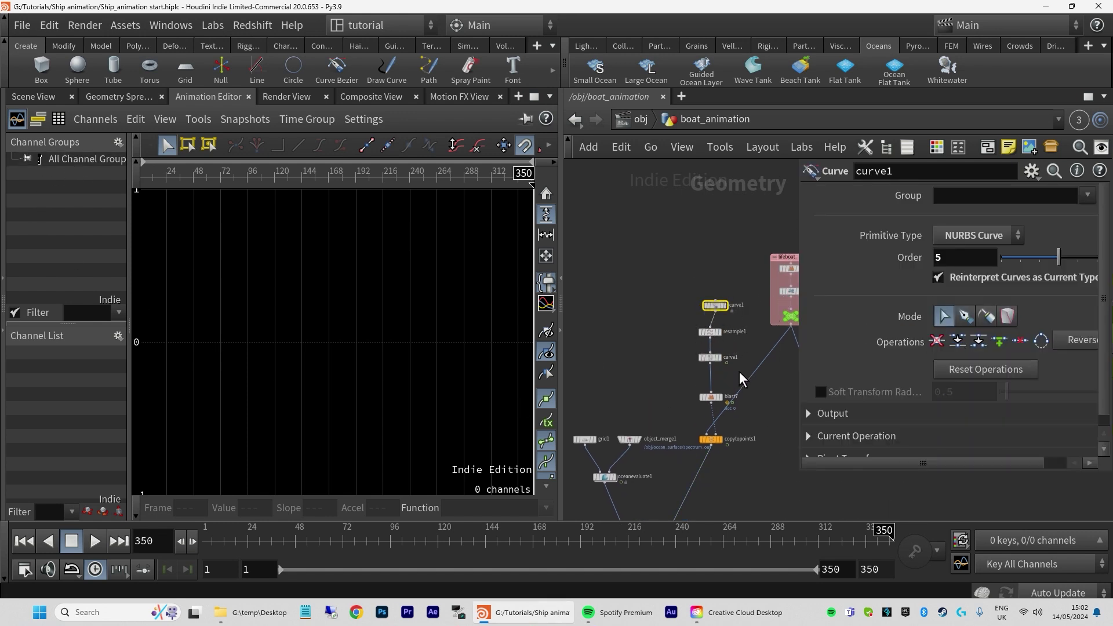
left_click(719, 359)
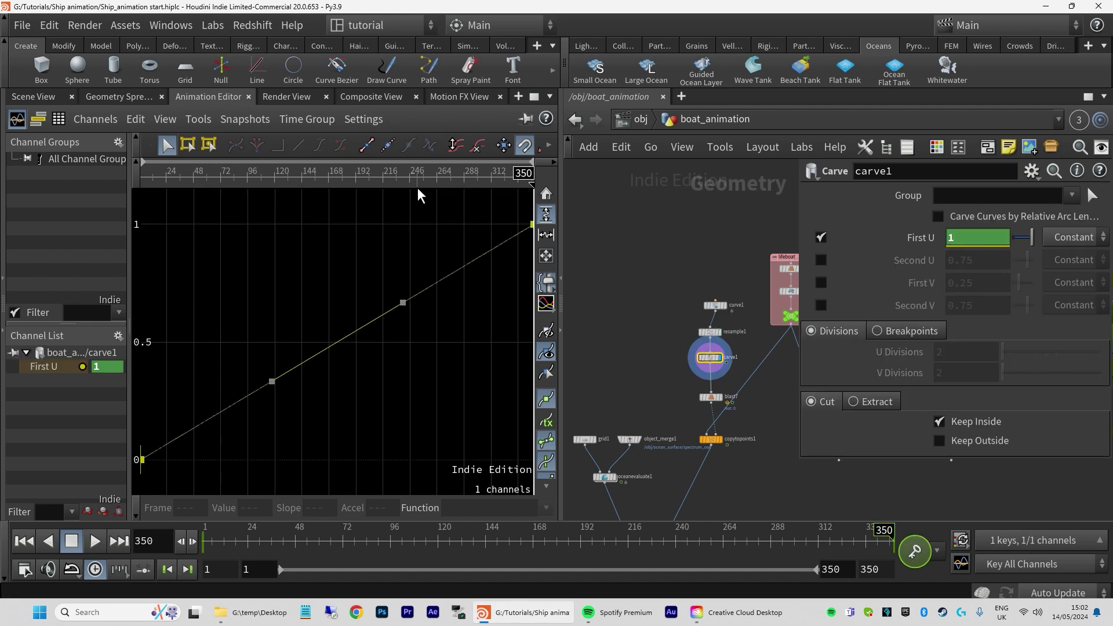
key("h")
left_click_drag(520, 232, 521, 230)
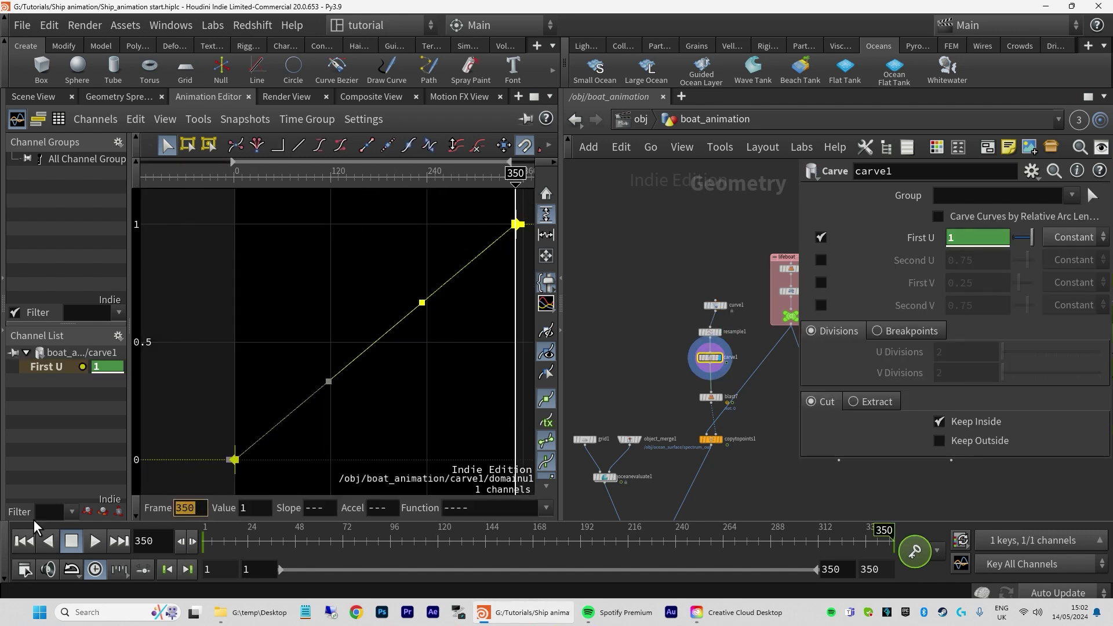
type("500")
key("Return")
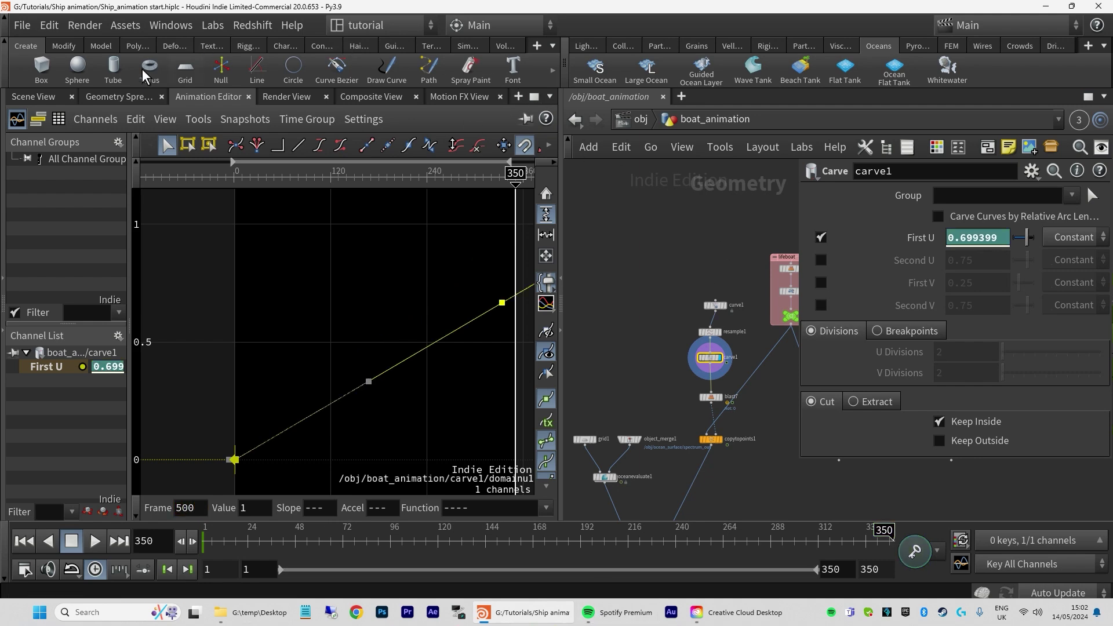
left_click(34, 97)
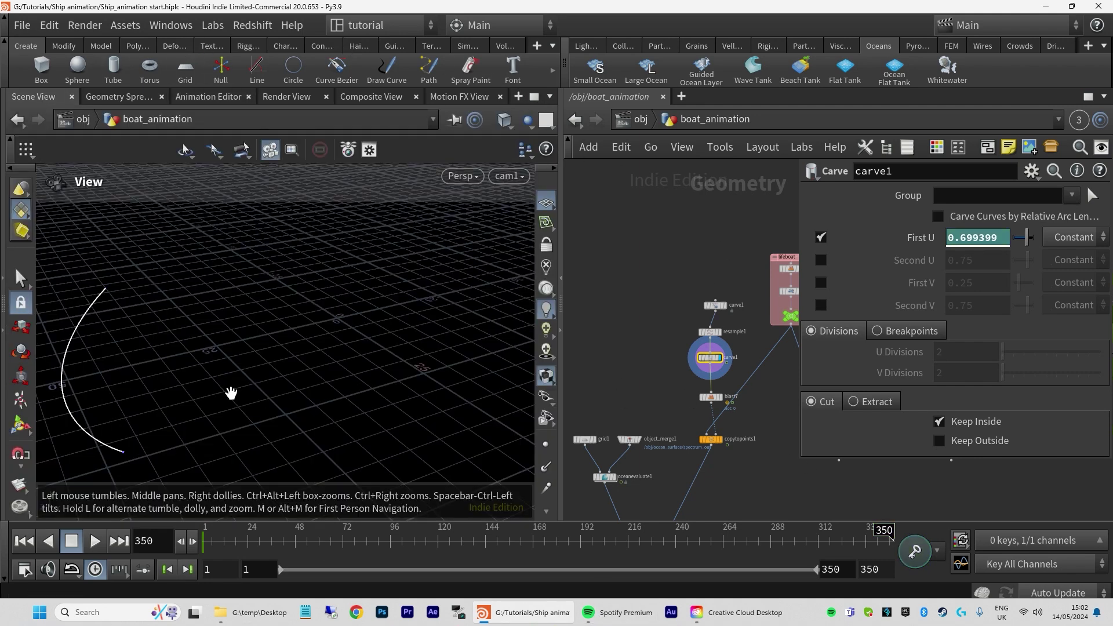
middle_click_drag(230, 393, 298, 363, "alt")
middle_click_drag(665, 475, 678, 328)
Display merge1, play from frame 1 to watch the slower boat, then rewind to frame 1
left_click(677, 409)
left_click(671, 409)
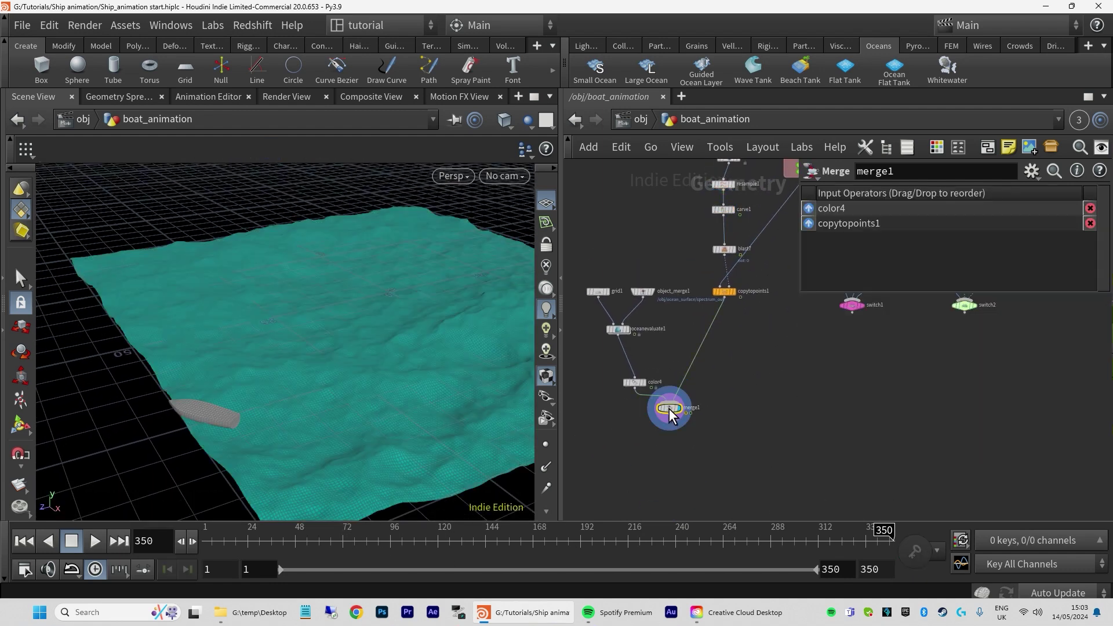
left_click(24, 541)
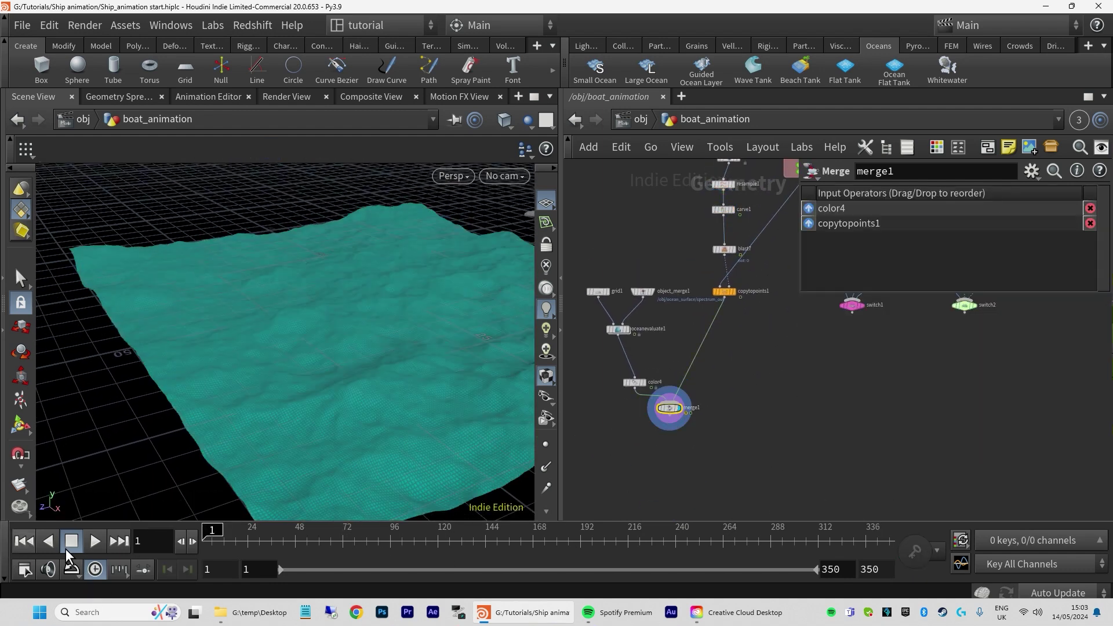
left_click(95, 541)
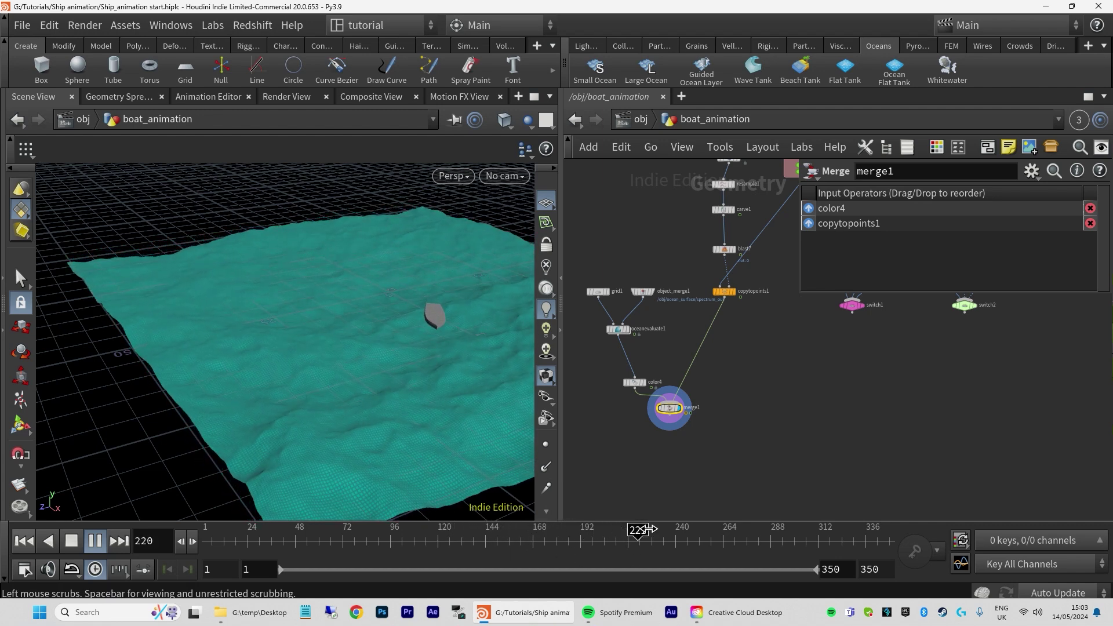
left_click_drag(643, 529, 209, 529)
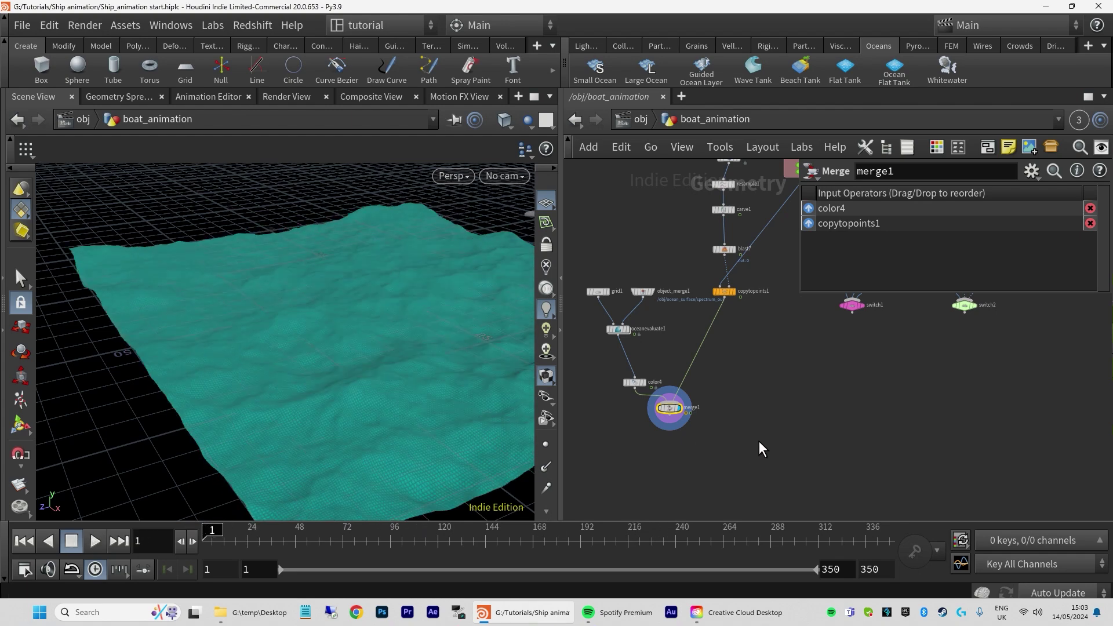
middle_click_drag(760, 441, 752, 467)
left_click_drag(667, 432, 656, 440)
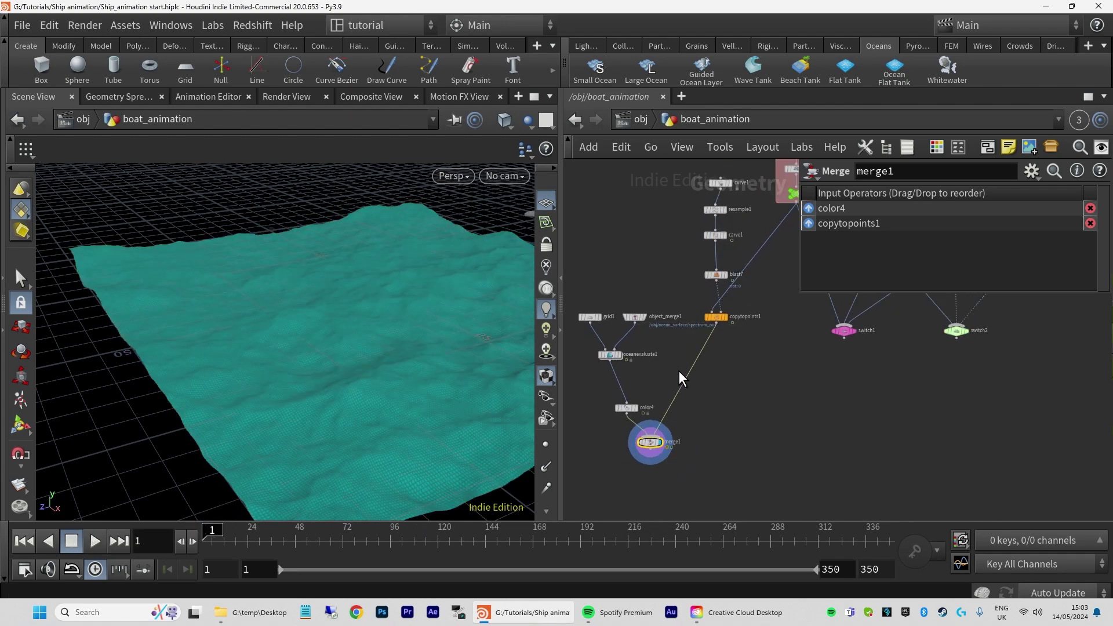
Select the ocean evaluate node and shift color4 and merge1 down to make room
middle_click_drag(680, 378, 713, 385)
left_click(668, 324)
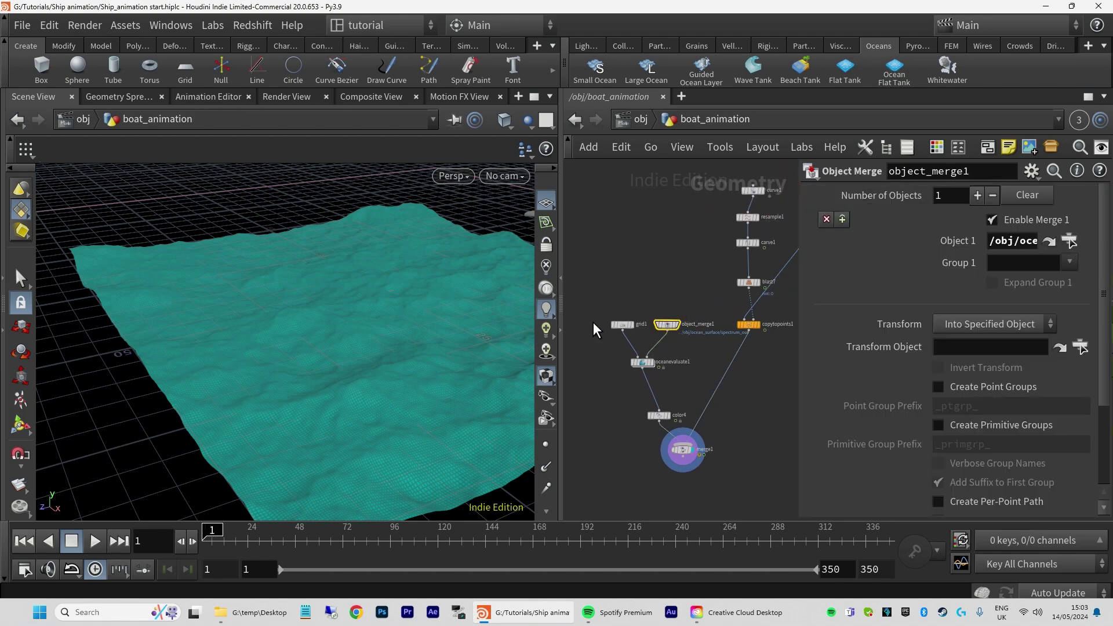
left_click(622, 325)
left_click(643, 363)
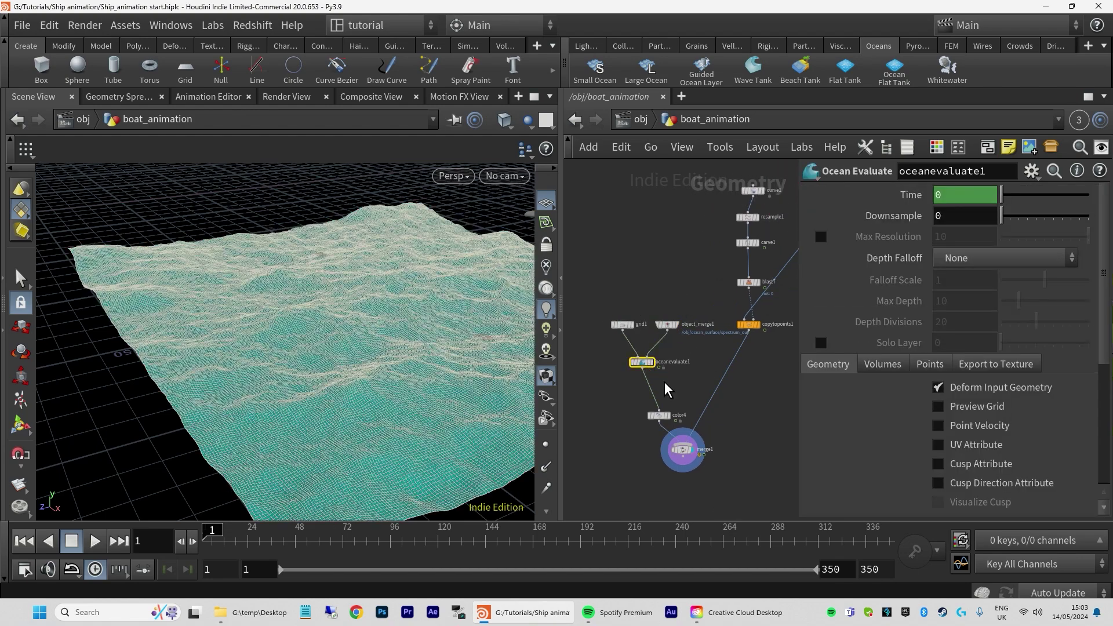
scroll(741, 400, "down", 3)
middle_click_drag(771, 430, 719, 434)
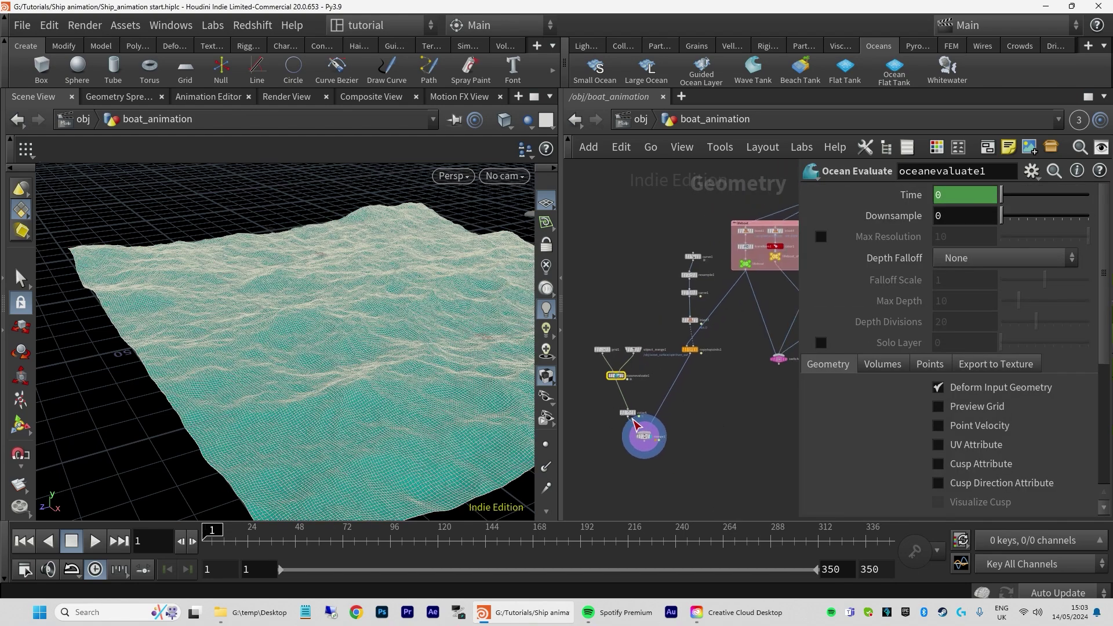
left_click_drag(702, 479, 661, 330)
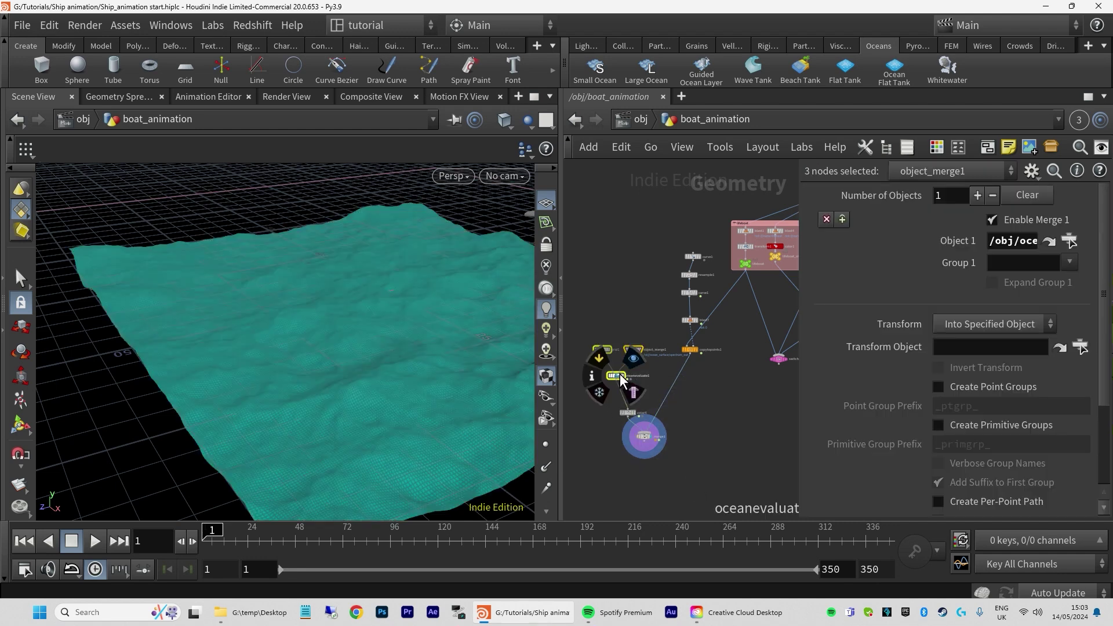
left_click_drag(623, 374, 617, 385)
left_click(641, 378)
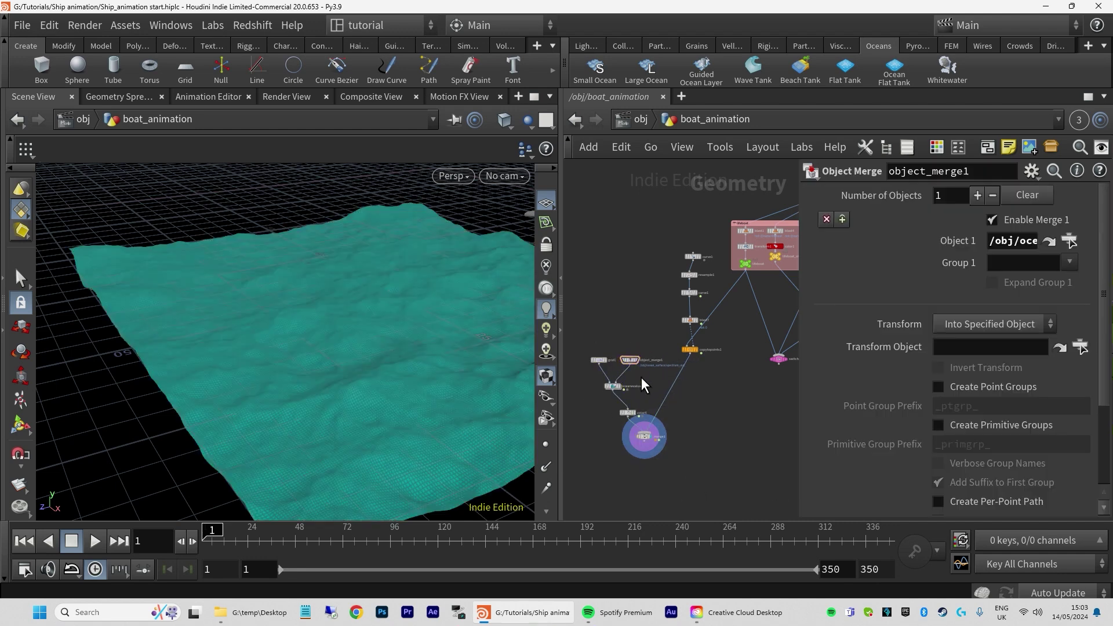
mouse_move(617, 389)
scroll(746, 420, "up", 2)
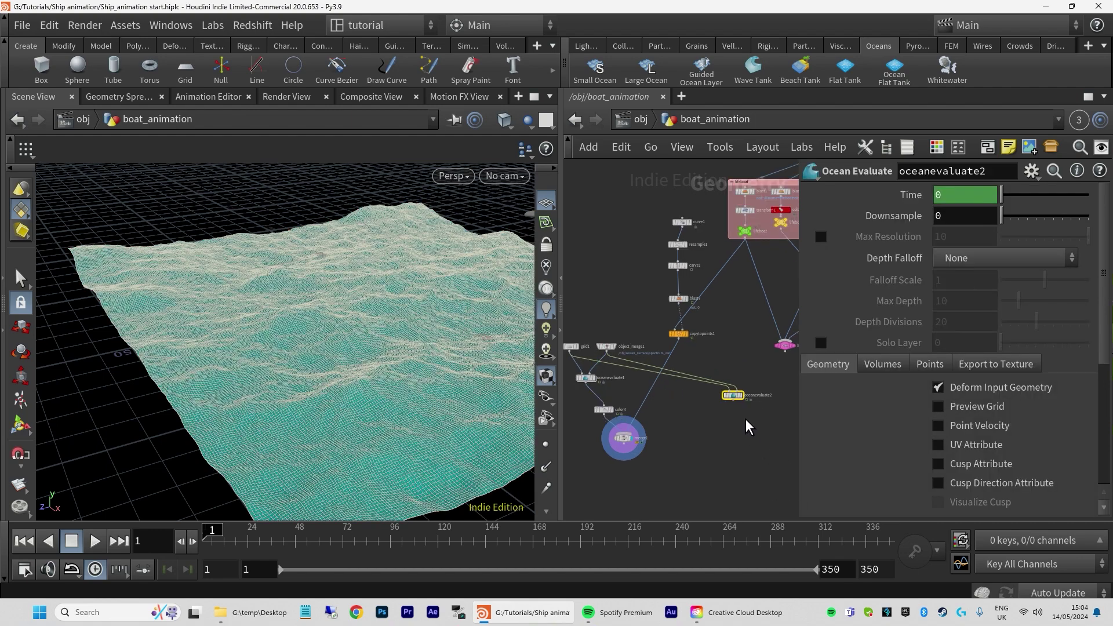
Paste the Ocean Evaluate copy as oceanevaluate2, wire switch1 into it, and display it
middle_click_drag(781, 448, 780, 461)
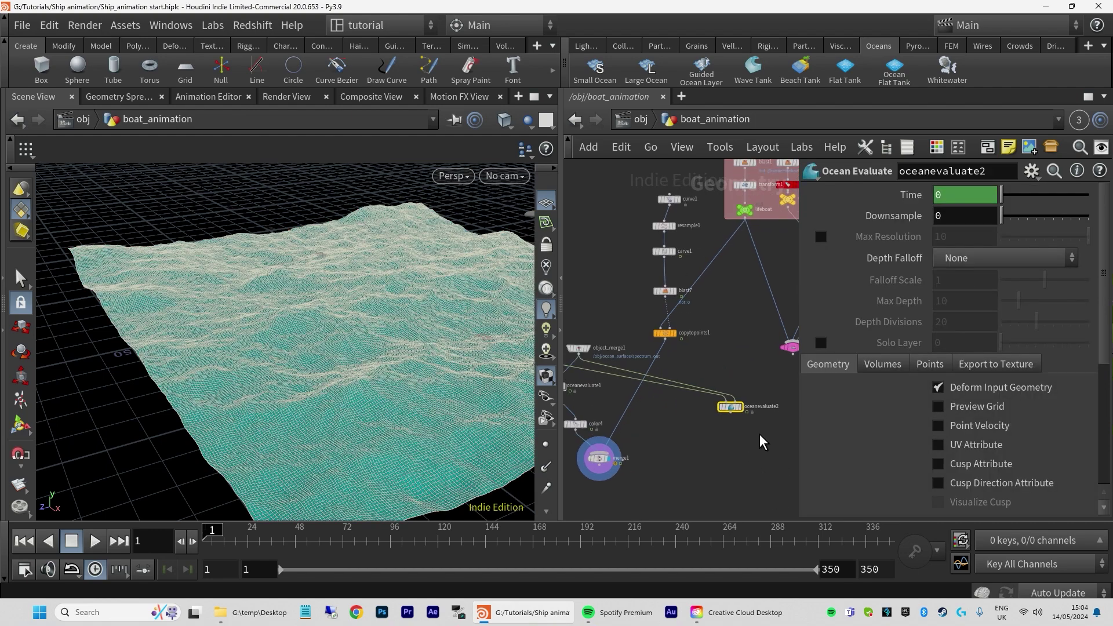
left_click(792, 346)
left_click_drag(792, 355, 708, 409)
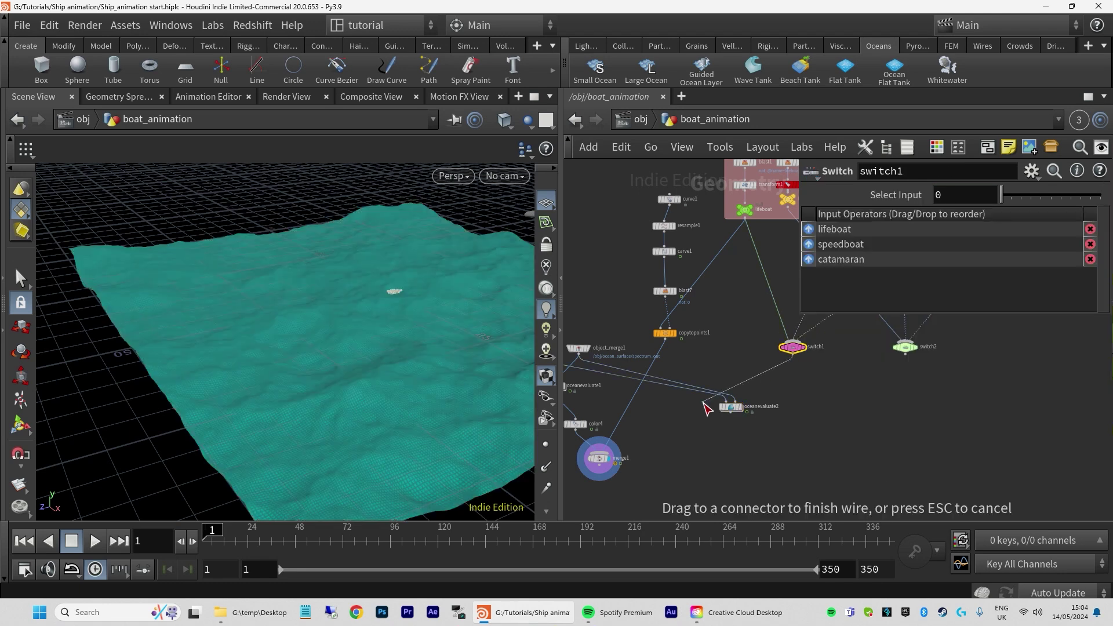
left_click(733, 403)
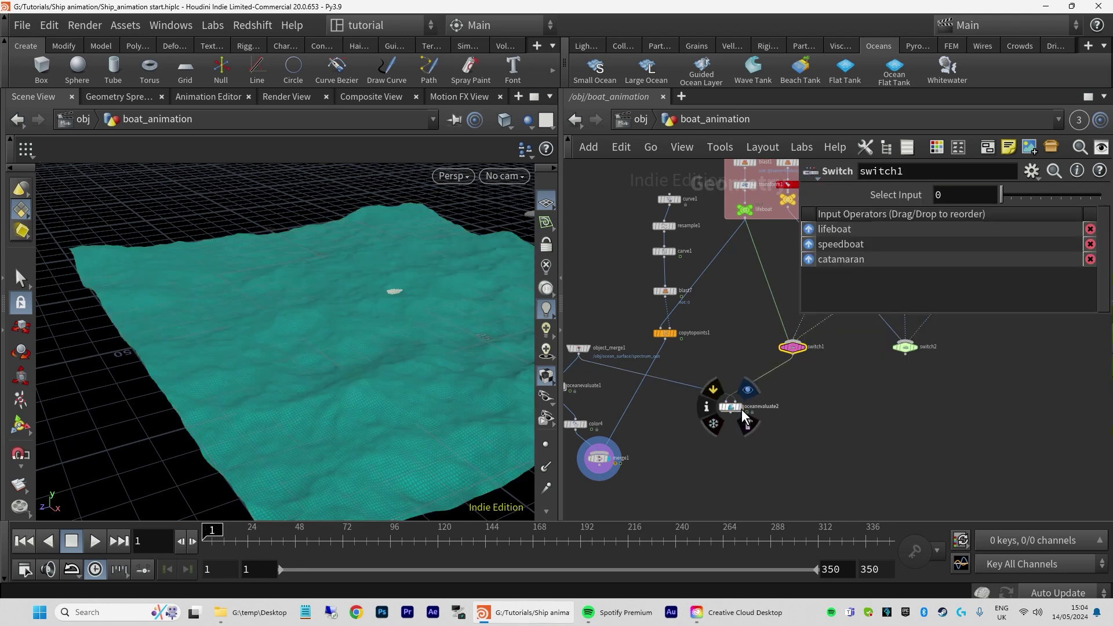
key("r")
left_click(736, 411)
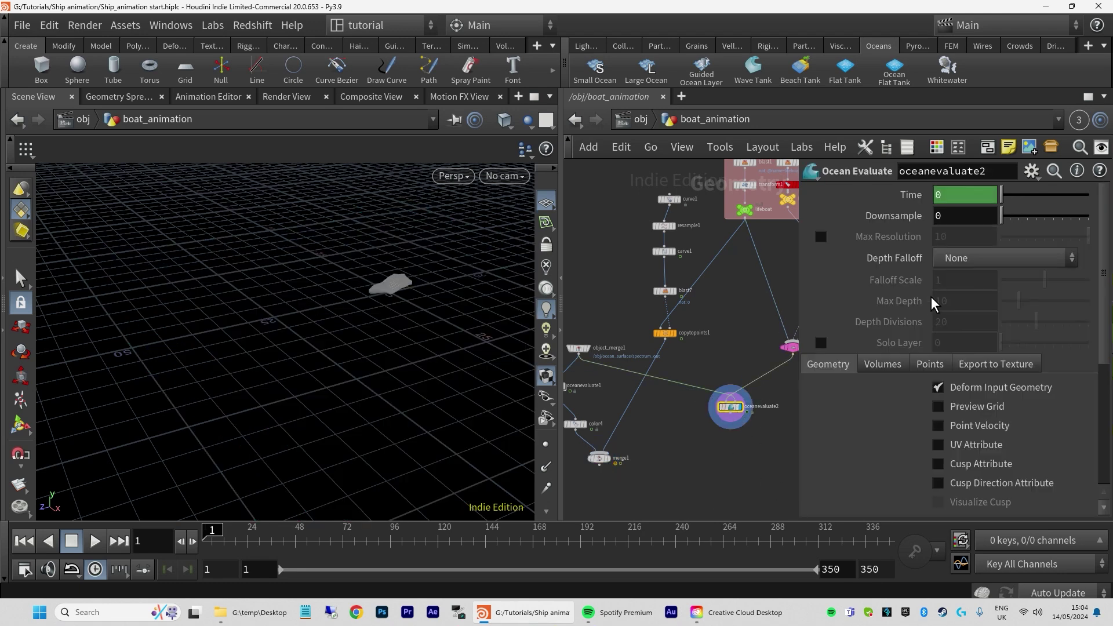
middle_click_drag(782, 420, 674, 424)
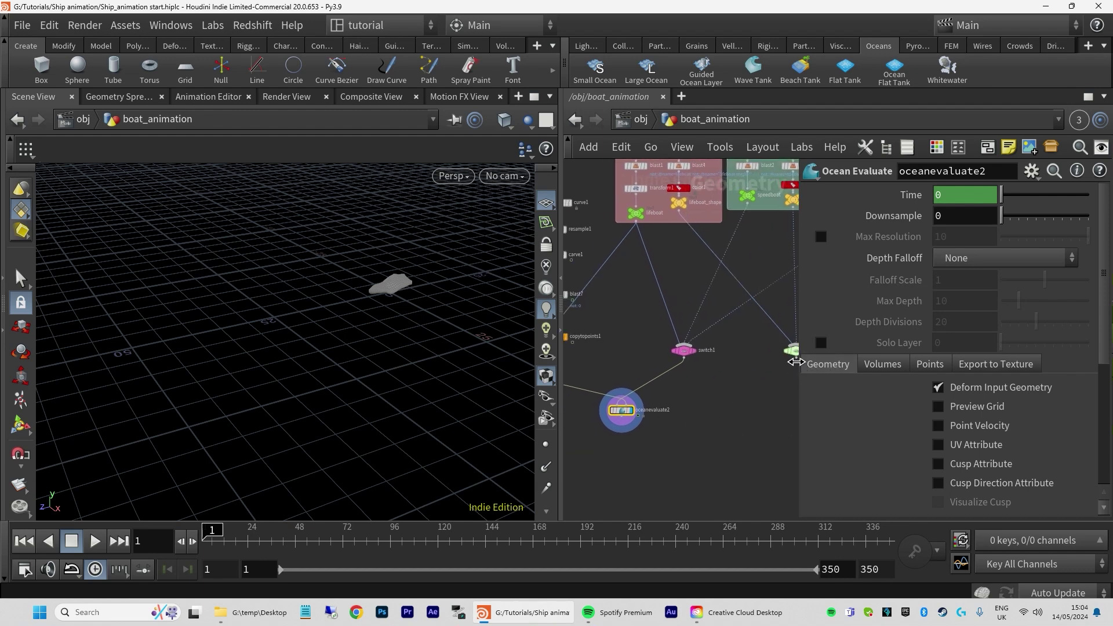
middle_click_drag(764, 395, 733, 403)
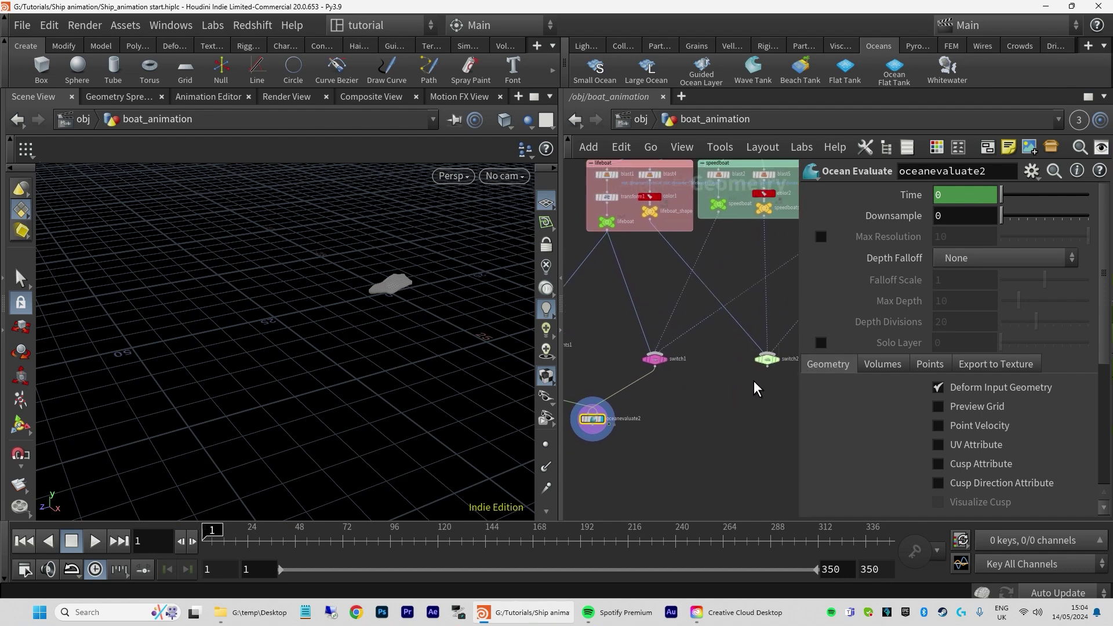
left_click_drag(769, 367, 646, 424)
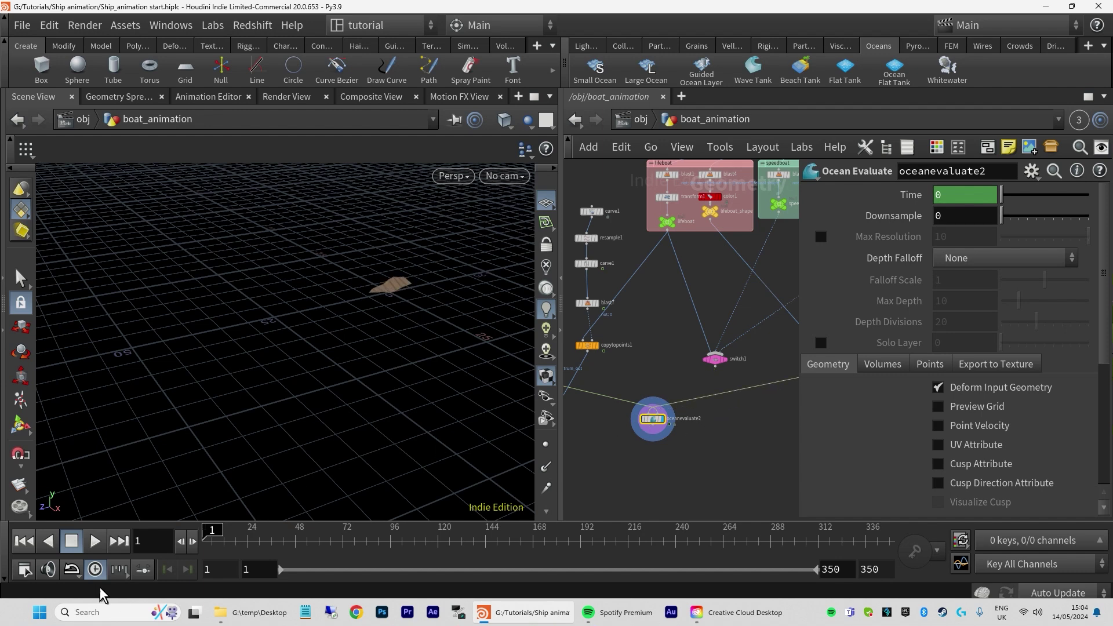
Wire the boat switch into copytopoints1's input
left_click_drag(229, 528, 435, 527)
scroll(737, 440, "down", 3)
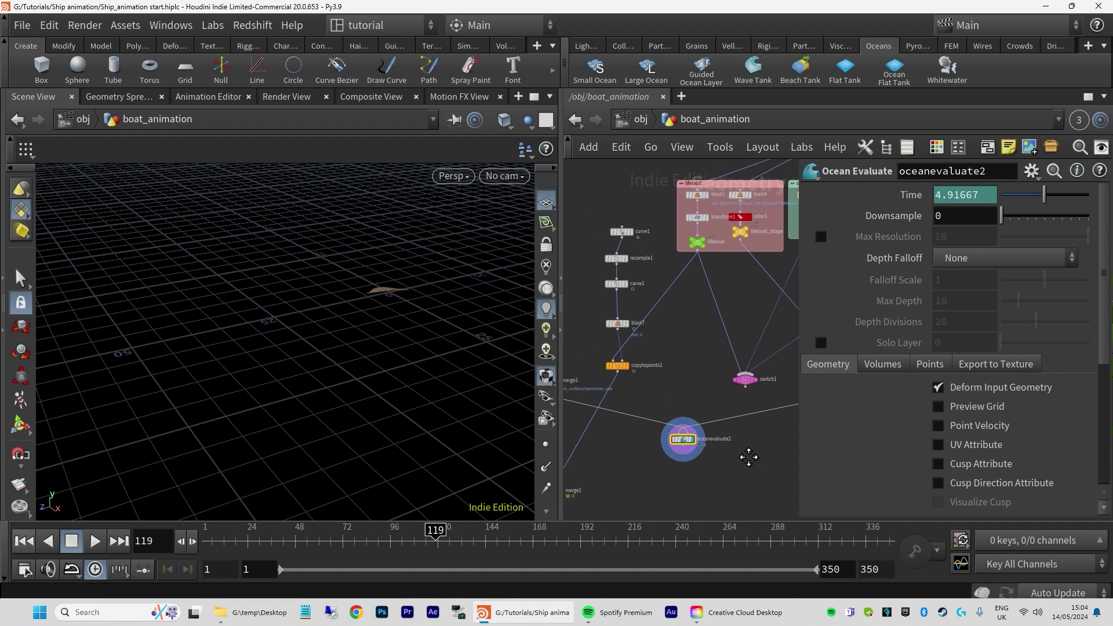
middle_click_drag(717, 397, 665, 408)
left_click_drag(783, 400, 652, 406)
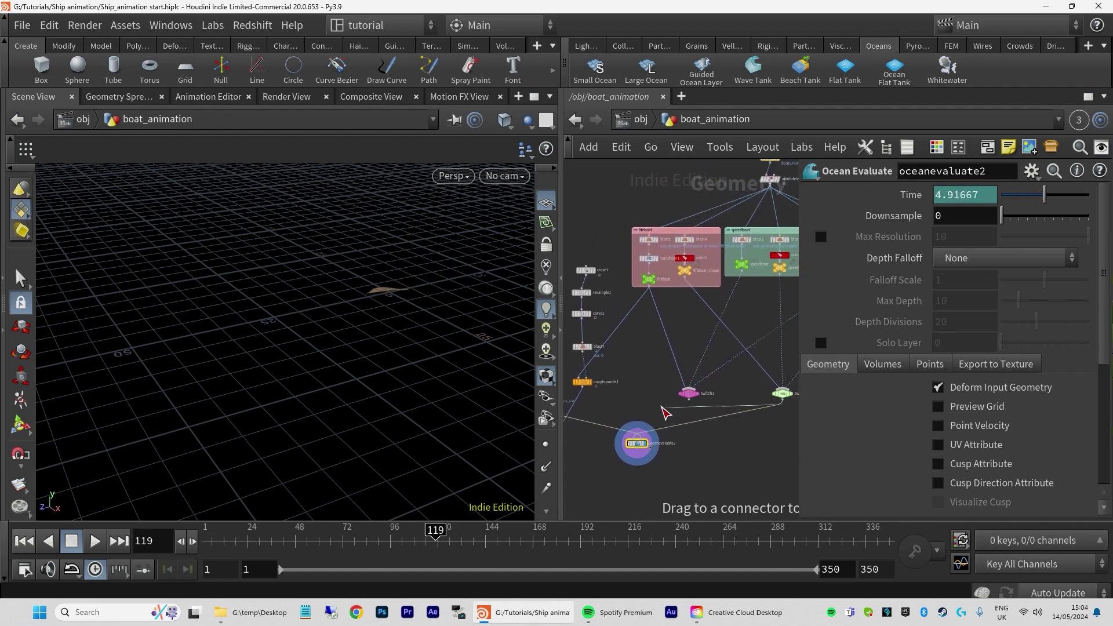
left_click_drag(574, 386, 574, 385)
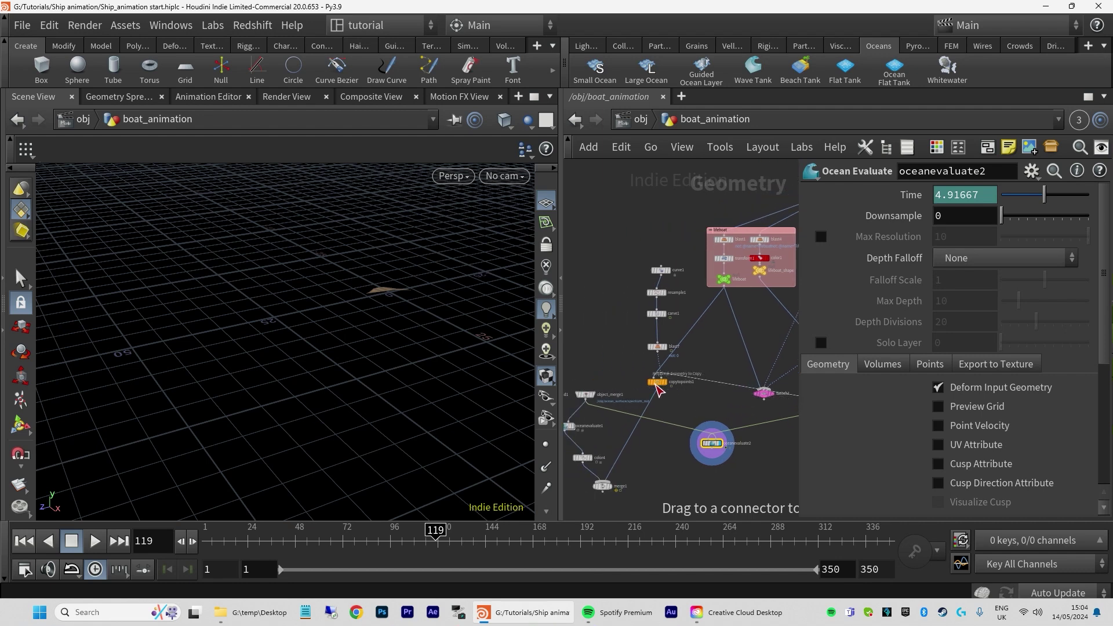
left_click_drag(658, 390, 668, 410)
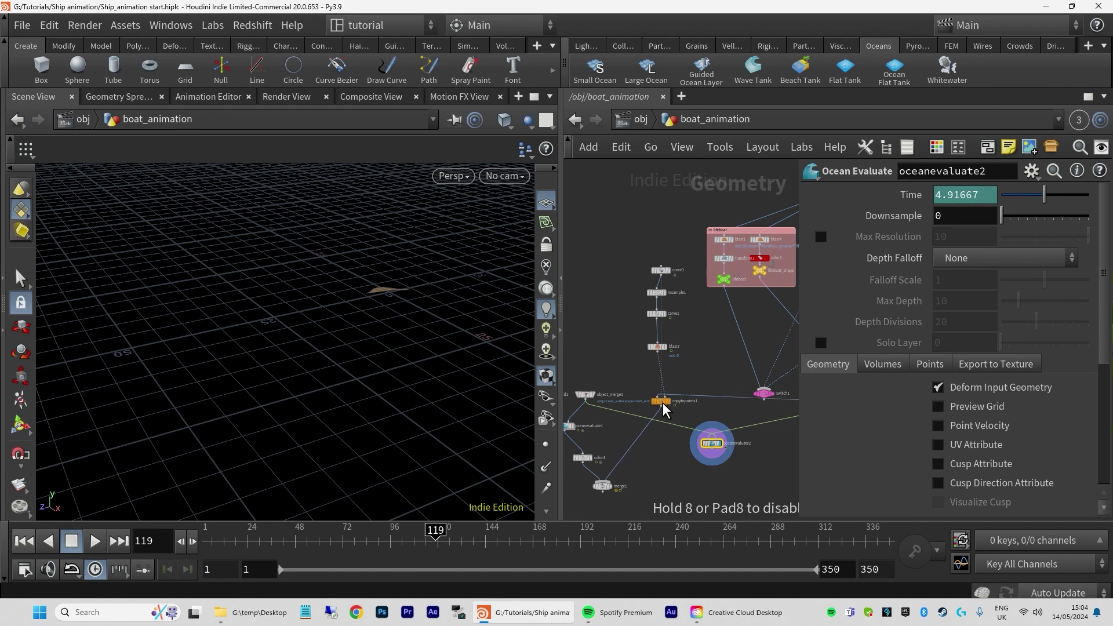
Stack copytopoints1 directly above oceanevaluate2, select it, and scrub to check the boat
scroll(664, 405, "down", 1)
mouse_move(667, 454)
middle_mouse_down()
mouse_move(585, 432)
mouse_move(668, 441)
middle_mouse_up()
mouse_move(666, 398)
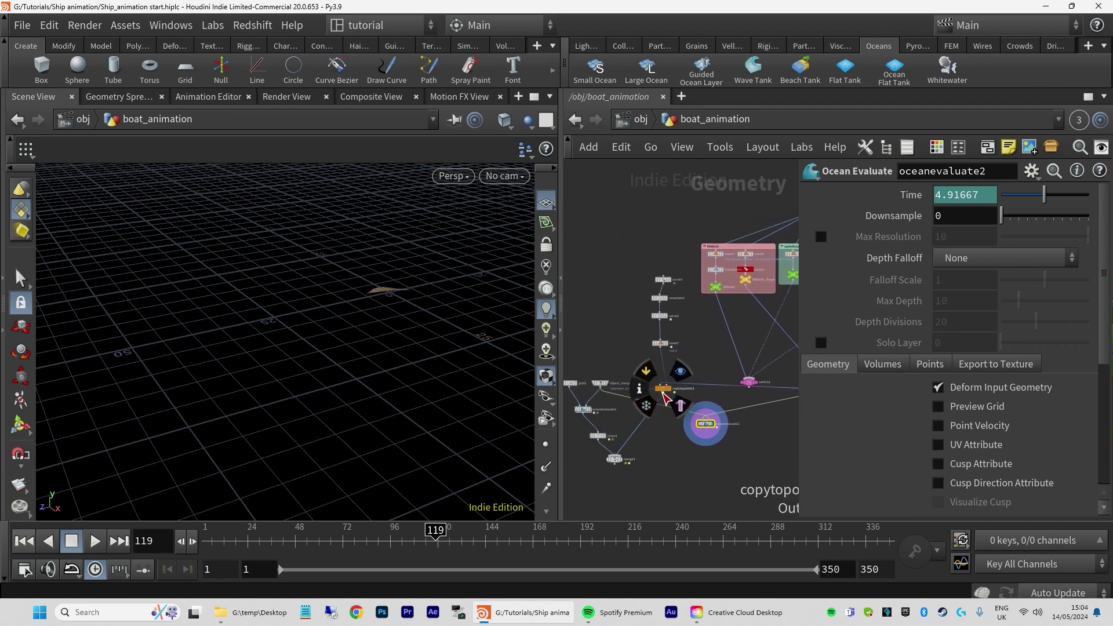
left_click_drag(654, 433, 625, 414)
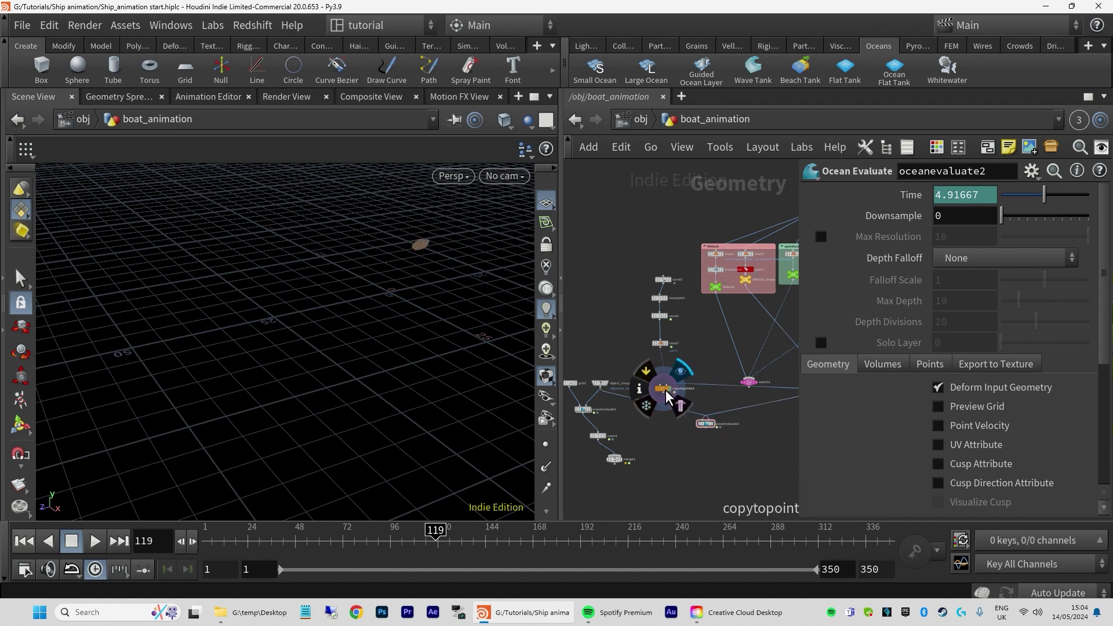
left_click_drag(667, 397, 685, 460)
middle_click_drag(748, 514, 696, 473)
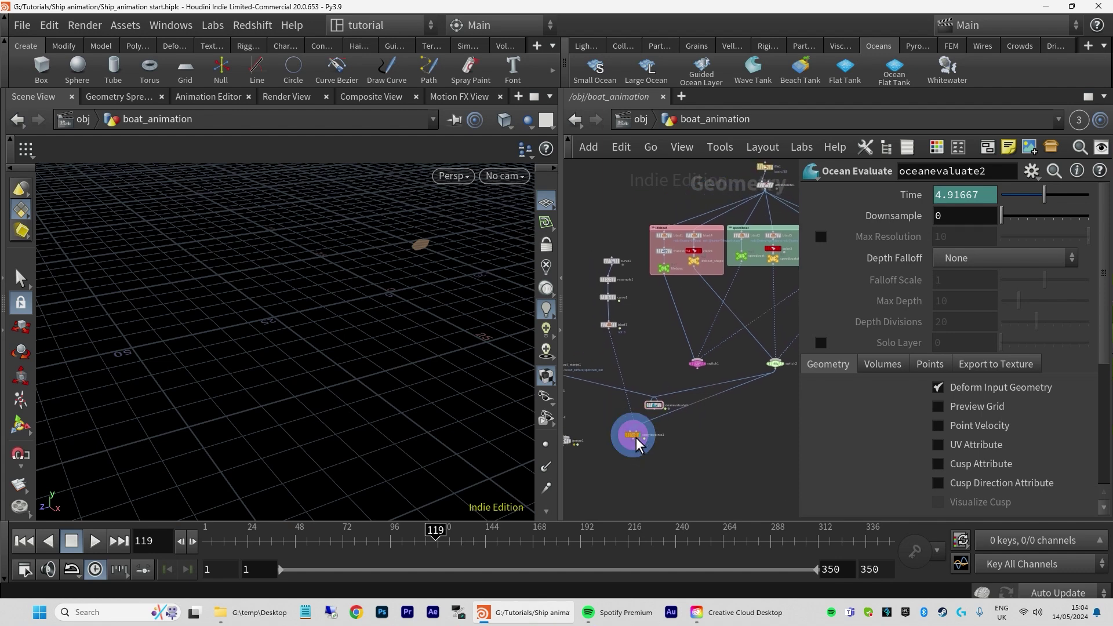
left_click_drag(635, 440, 654, 388)
middle_click_drag(671, 437, 676, 461)
mouse_move(664, 434)
left_click_drag(664, 431, 647, 456)
middle_click_drag(689, 440, 716, 469)
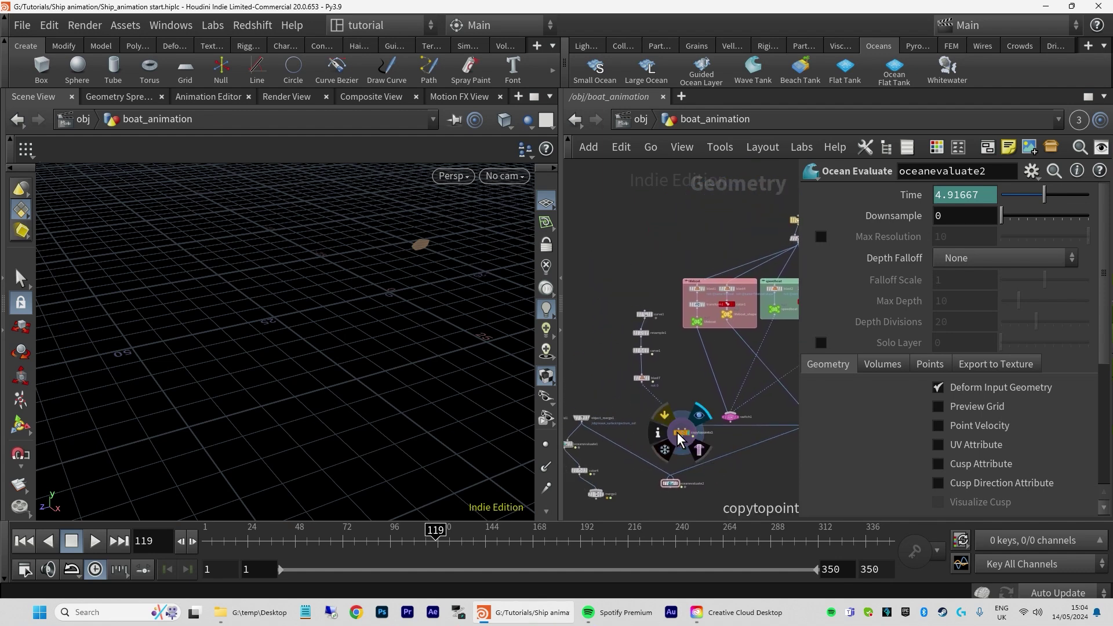
left_click(683, 435)
left_click_drag(284, 531, 466, 528)
Wire copytopoints1's output into oceanevaluate2 and scrub the timeline to frame 185
scroll(718, 444, "up", 4)
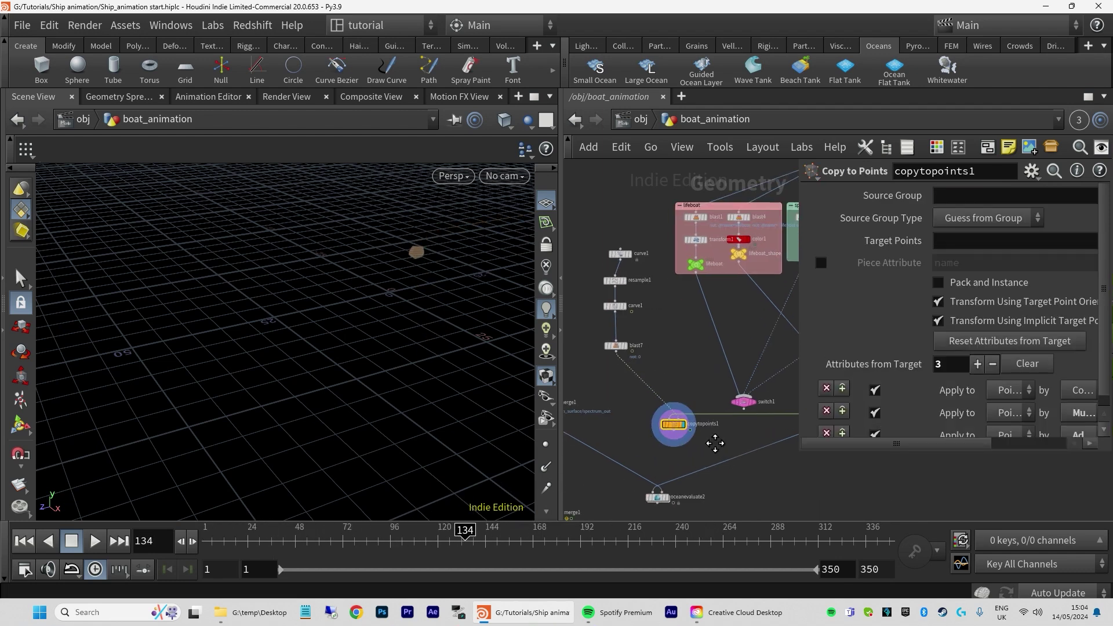
left_click_drag(679, 418, 662, 474)
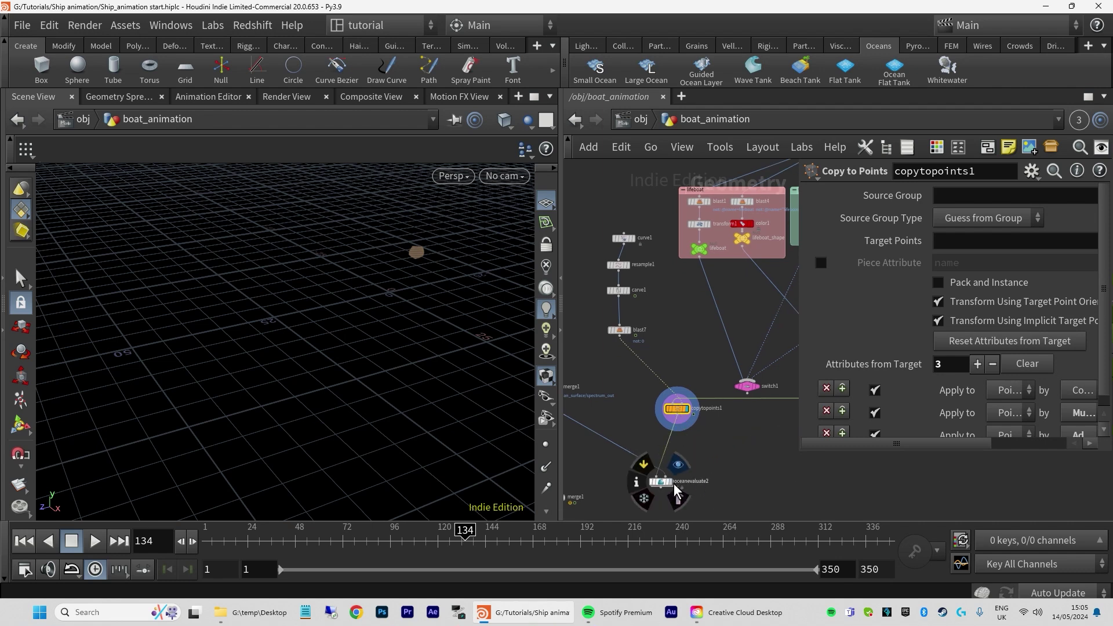
left_click(666, 482)
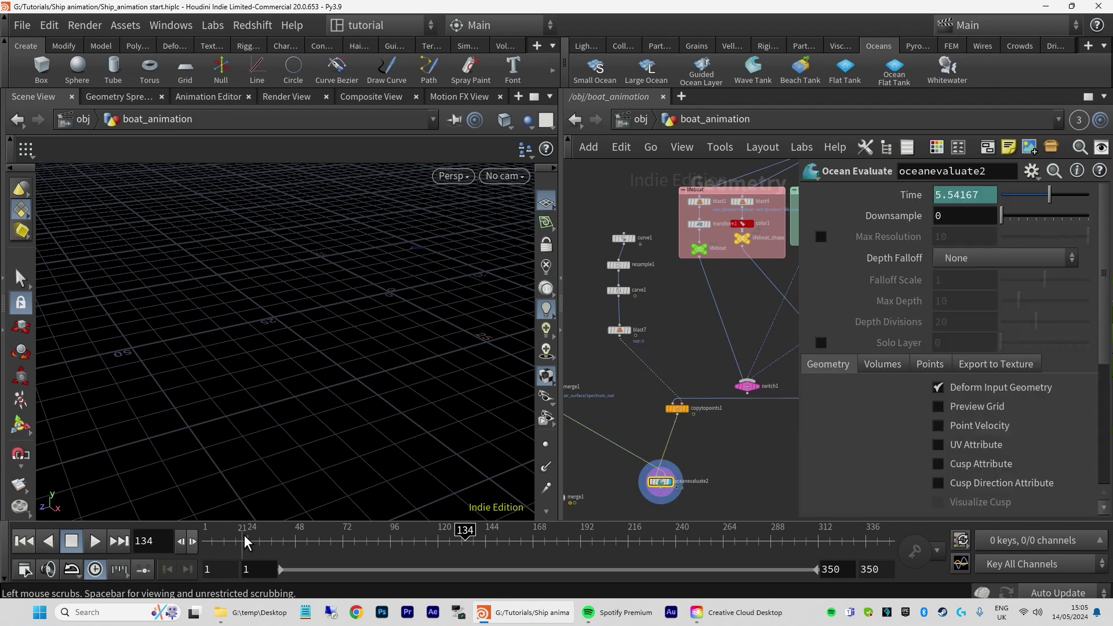
left_click_drag(243, 546, 570, 518)
middle_click_drag(758, 435, 639, 443)
Template oceanevaluate2, then inspect switch1 and copytopoints1 in the network
scroll(741, 415, "down", 1)
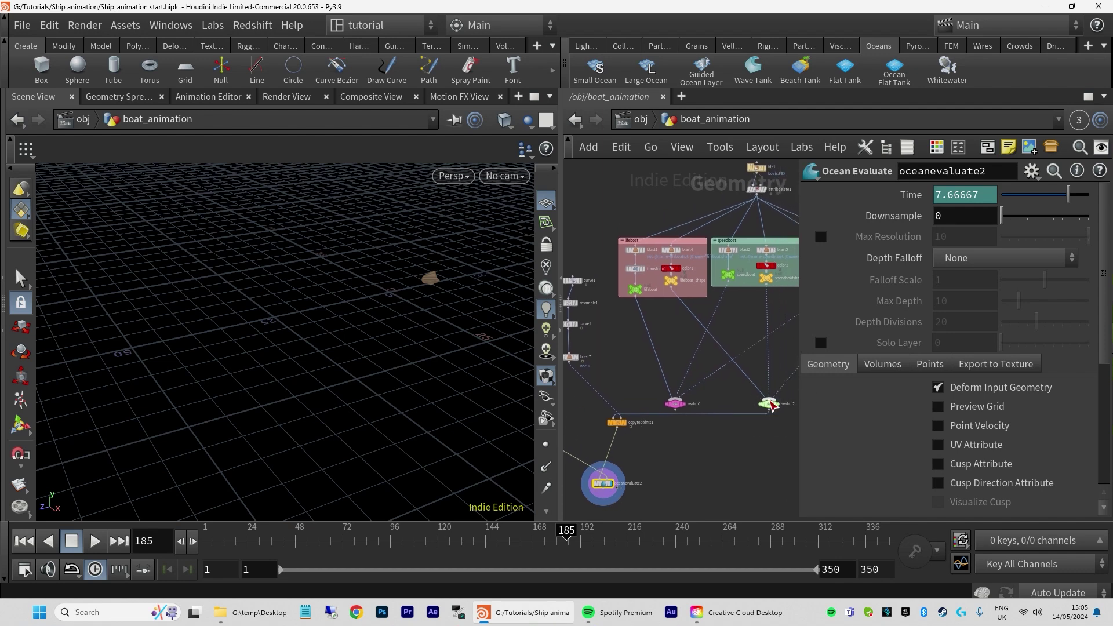
middle_click_drag(674, 483, 723, 435)
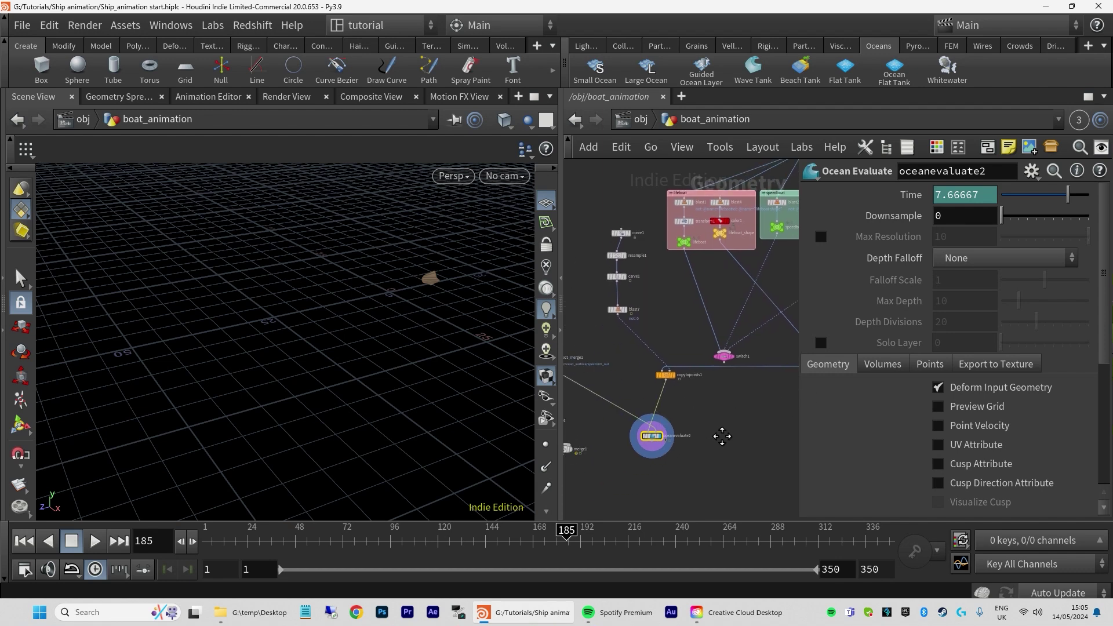
left_click(657, 444)
scroll(752, 444, "down", 2)
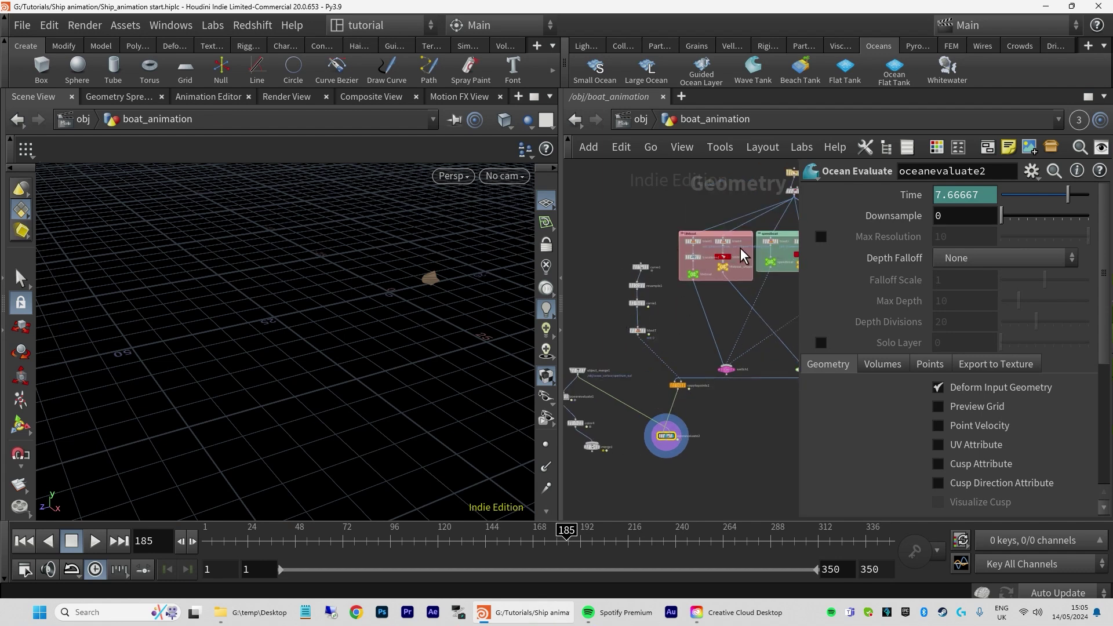
mouse_move(734, 380)
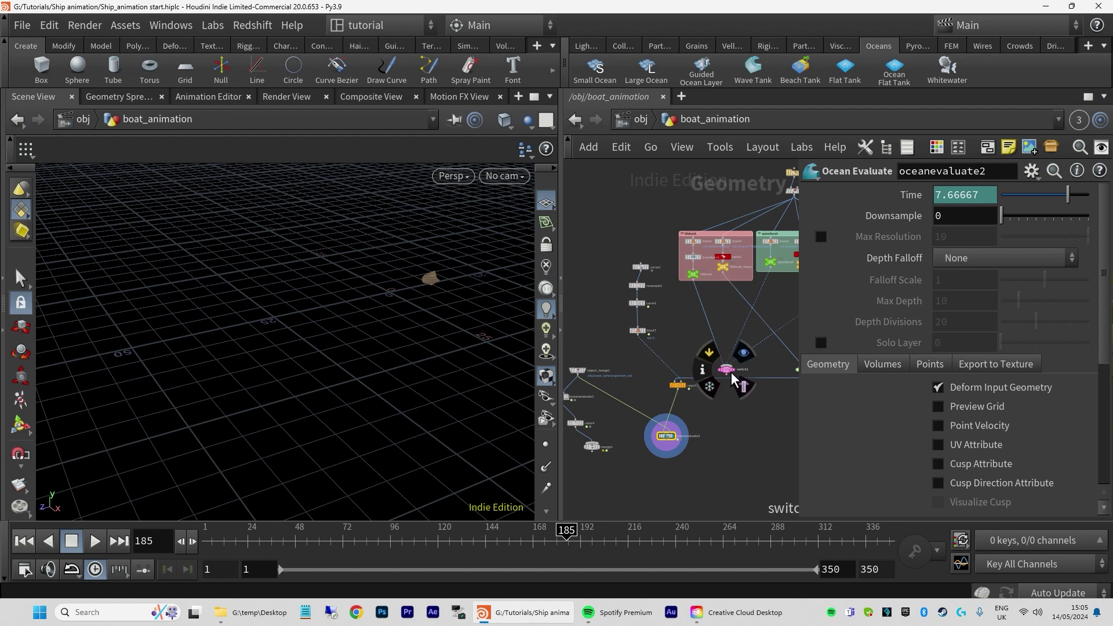
left_click_drag(730, 377, 722, 347)
left_click(721, 367)
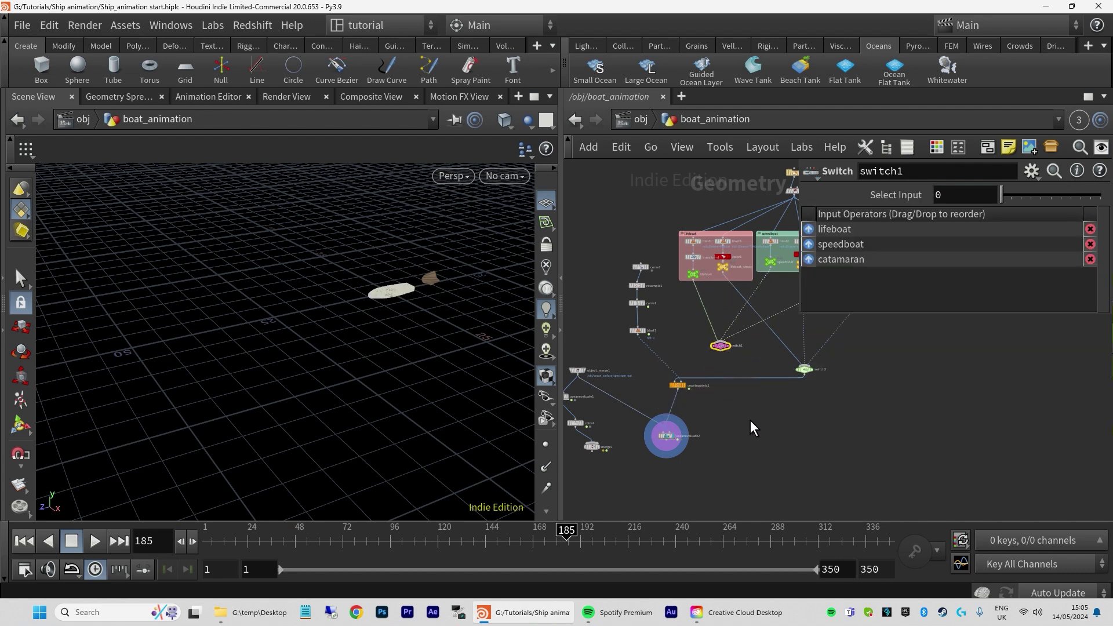
middle_click_drag(781, 433, 732, 430)
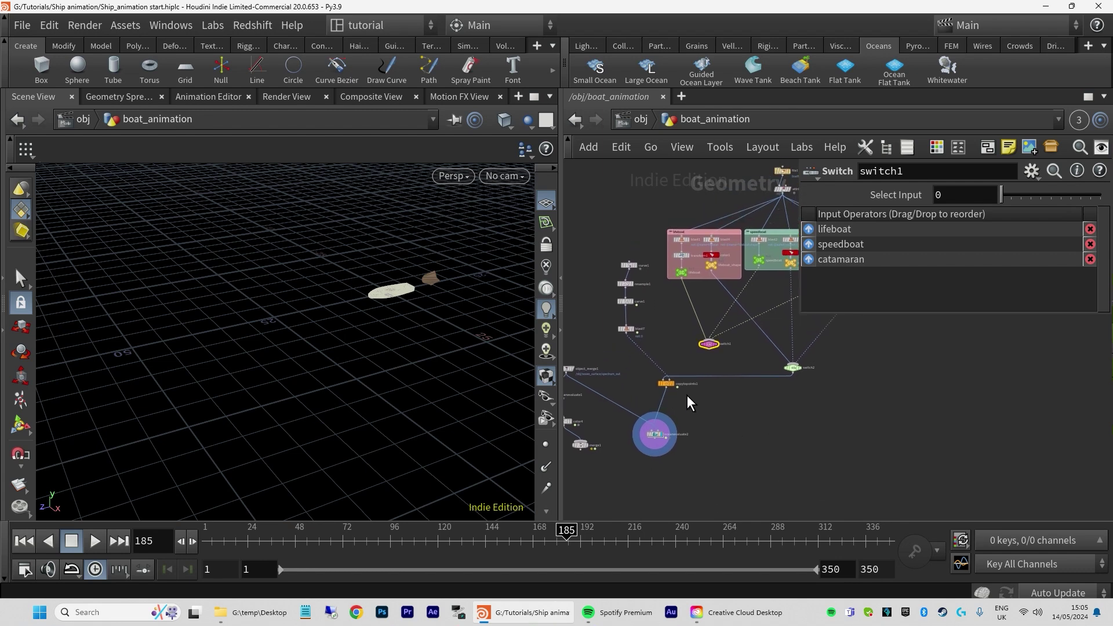
left_click(667, 385)
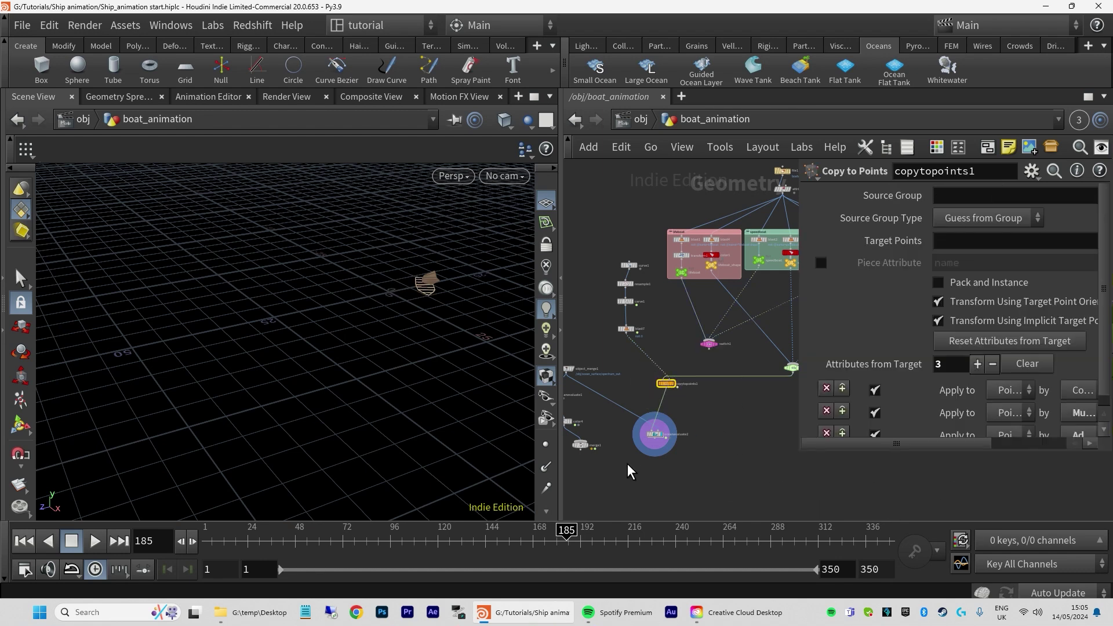
middle_click_drag(728, 508, 694, 509)
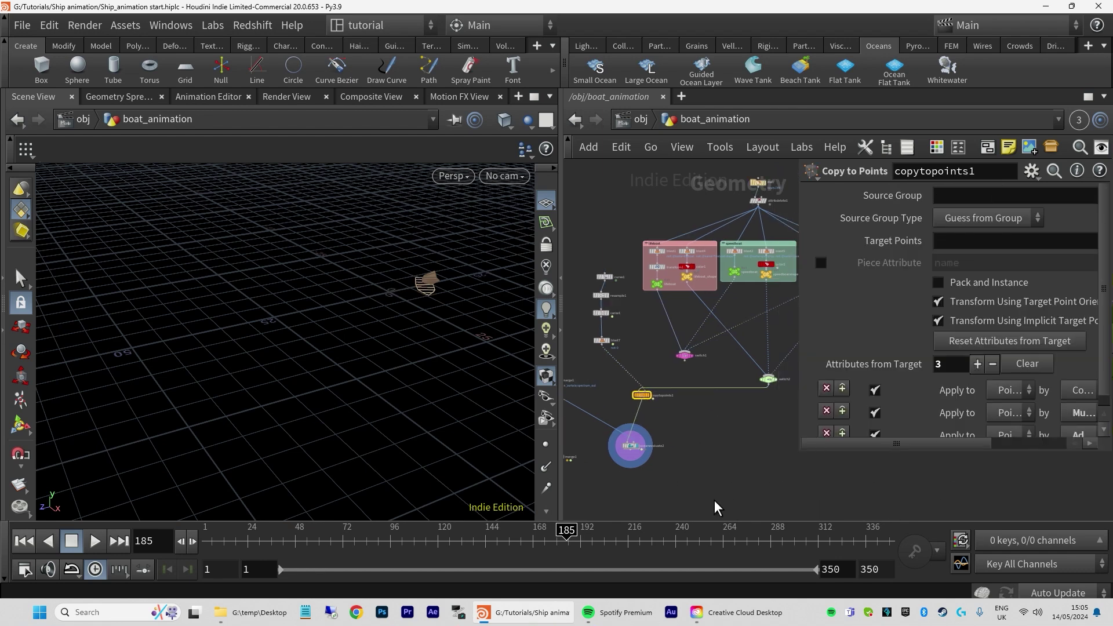
scroll(719, 508, "down", 2)
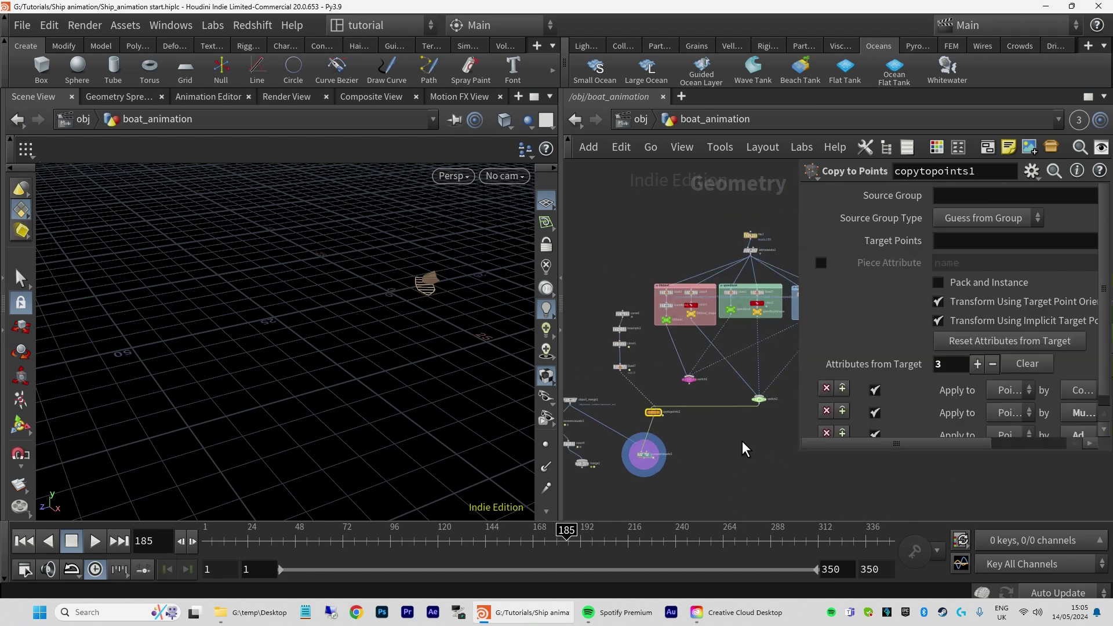
Add an Extract Transform node beside the ocean nodes
key("Tab")
type("extr")
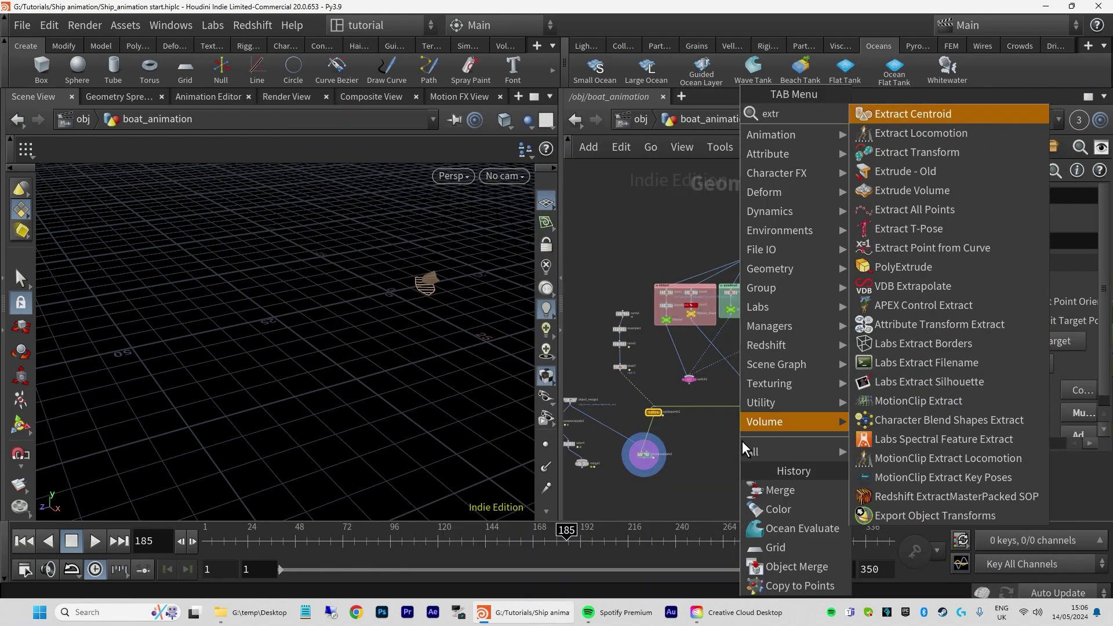
left_click(937, 152)
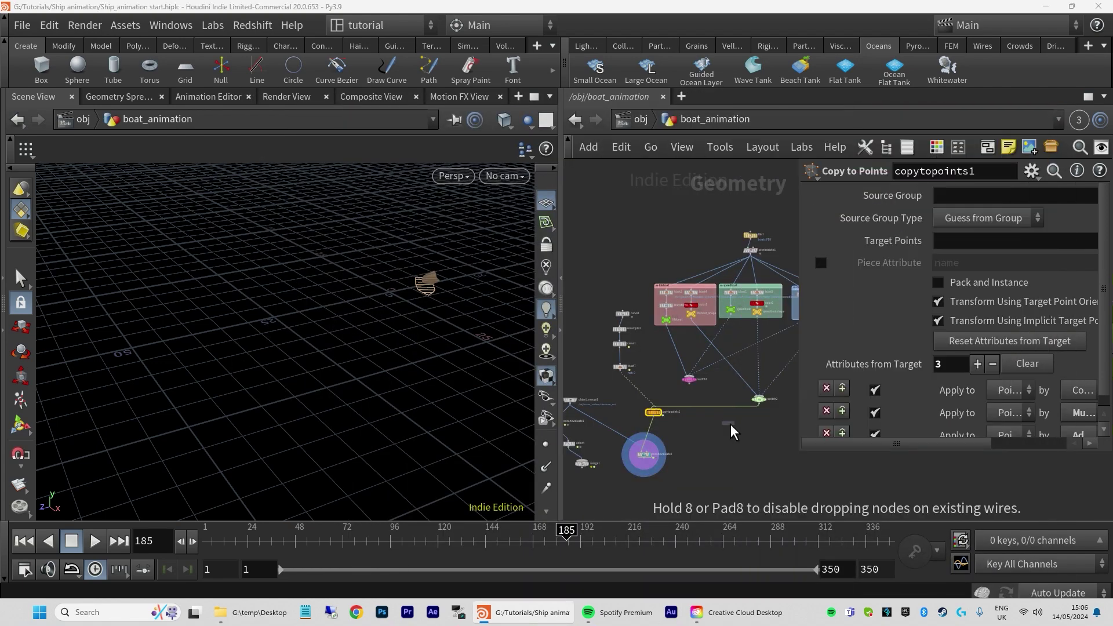
left_click(706, 463)
scroll(756, 469, "up", 2)
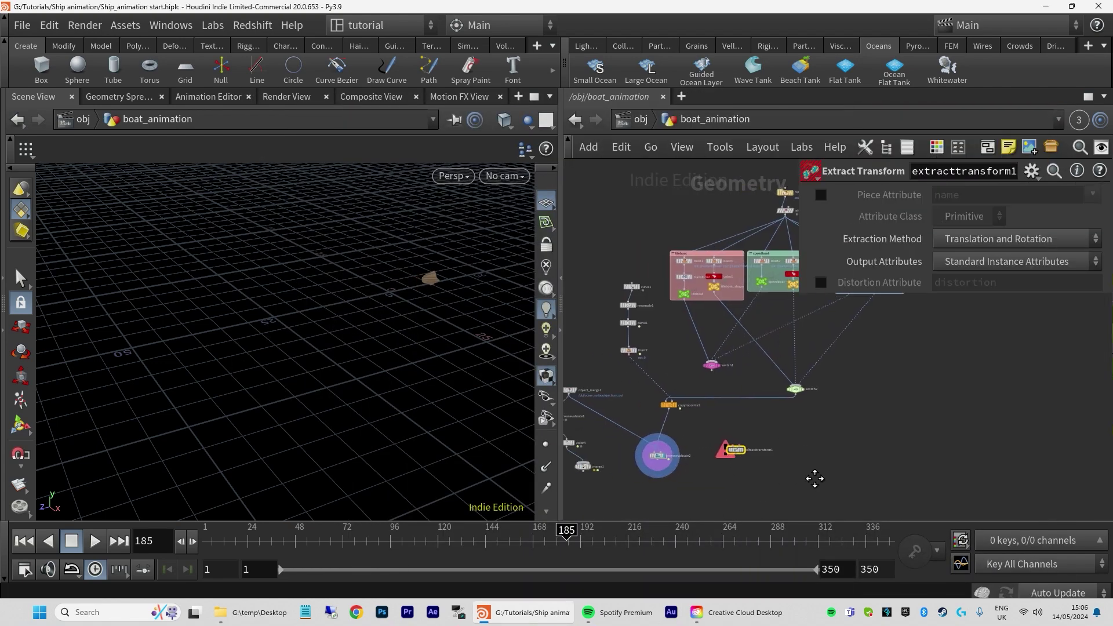
middle_click_drag(822, 485, 799, 489)
mouse_move(714, 454)
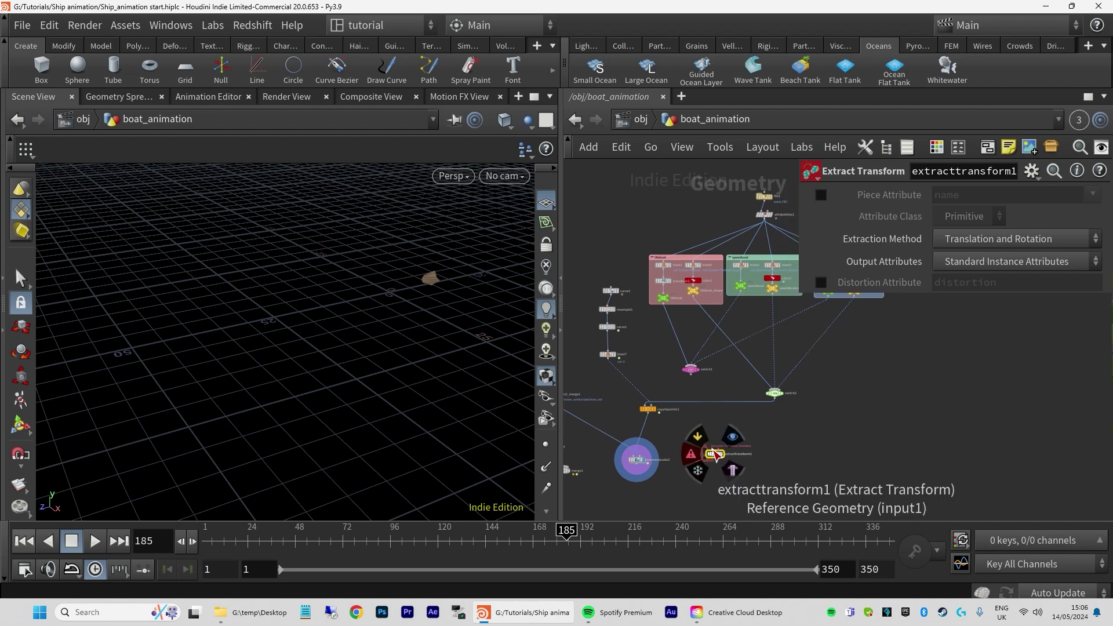
scroll(716, 455, "up", 3)
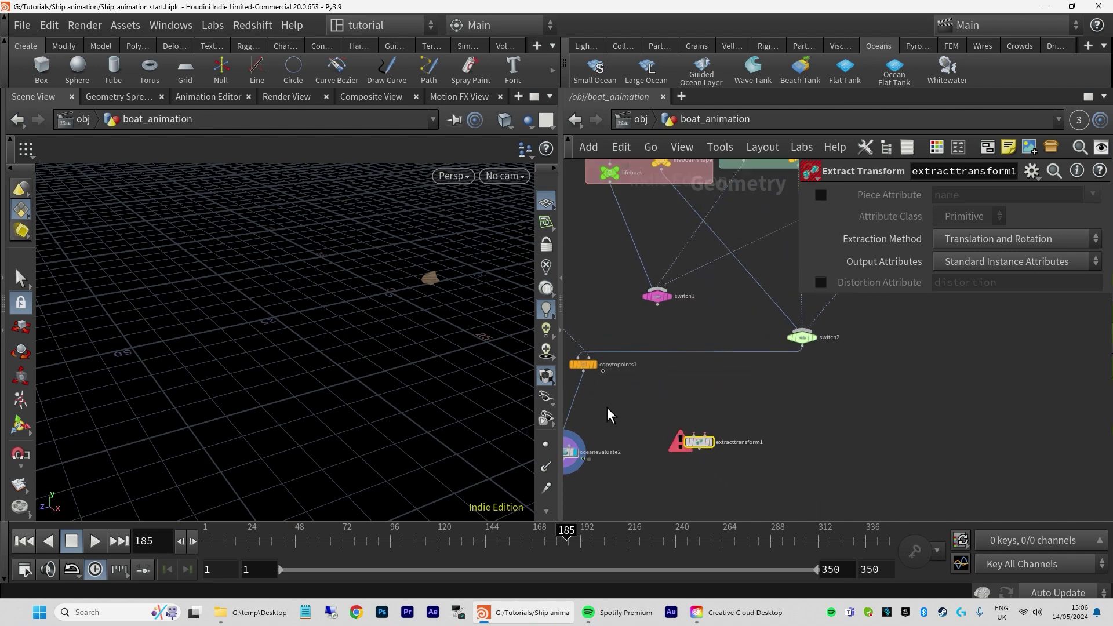
scroll(704, 444, "down", 5)
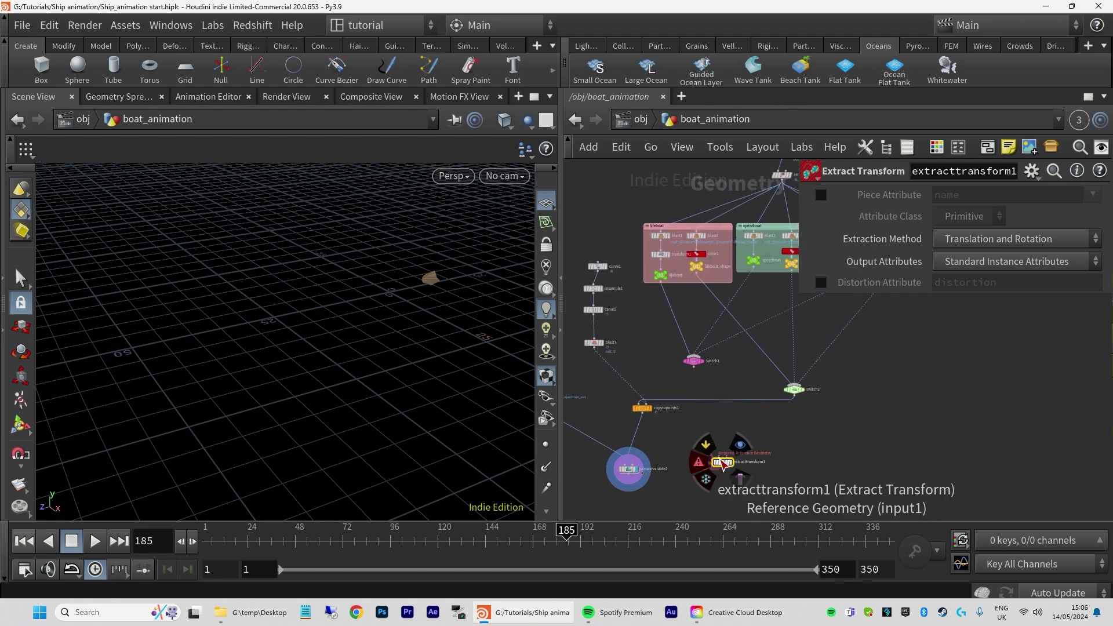
Connect oceanevaluate2 into extracttransform1 and display its output
left_click_drag(720, 457, 818, 405)
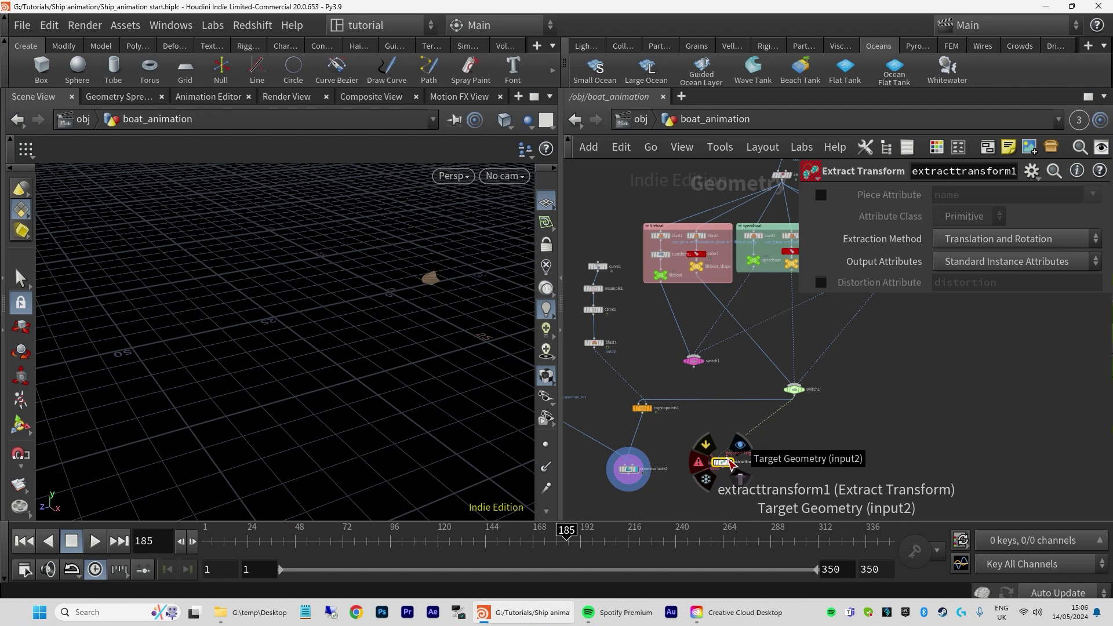
left_click_drag(731, 464, 637, 483)
left_click_drag(726, 465, 727, 494)
middle_click_drag(810, 487, 896, 362)
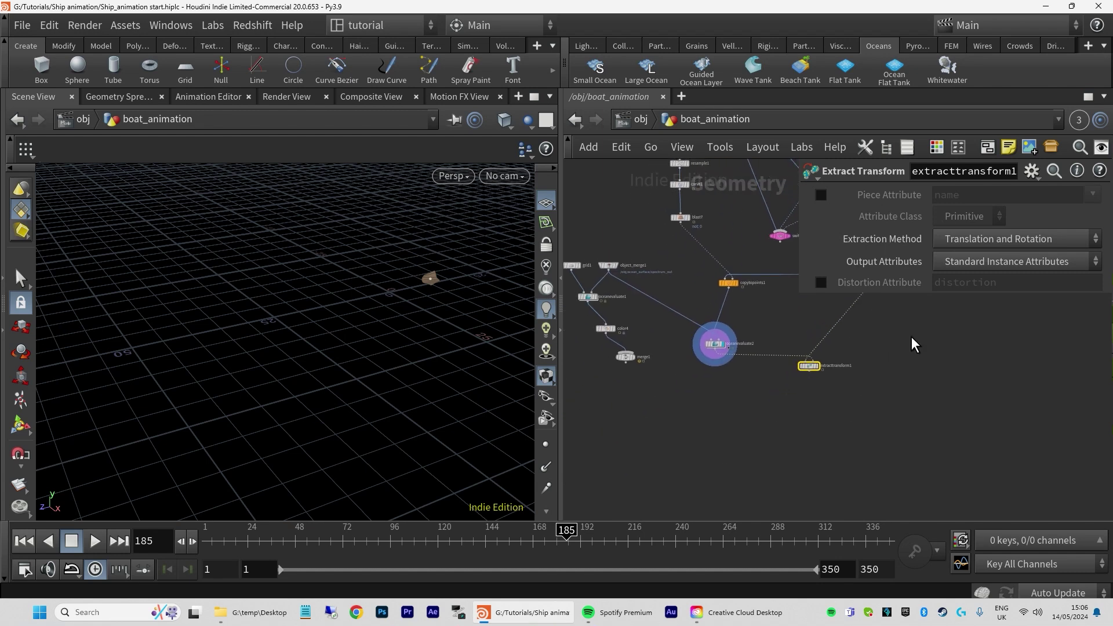
left_click(819, 368)
left_click_drag(809, 368, 728, 394)
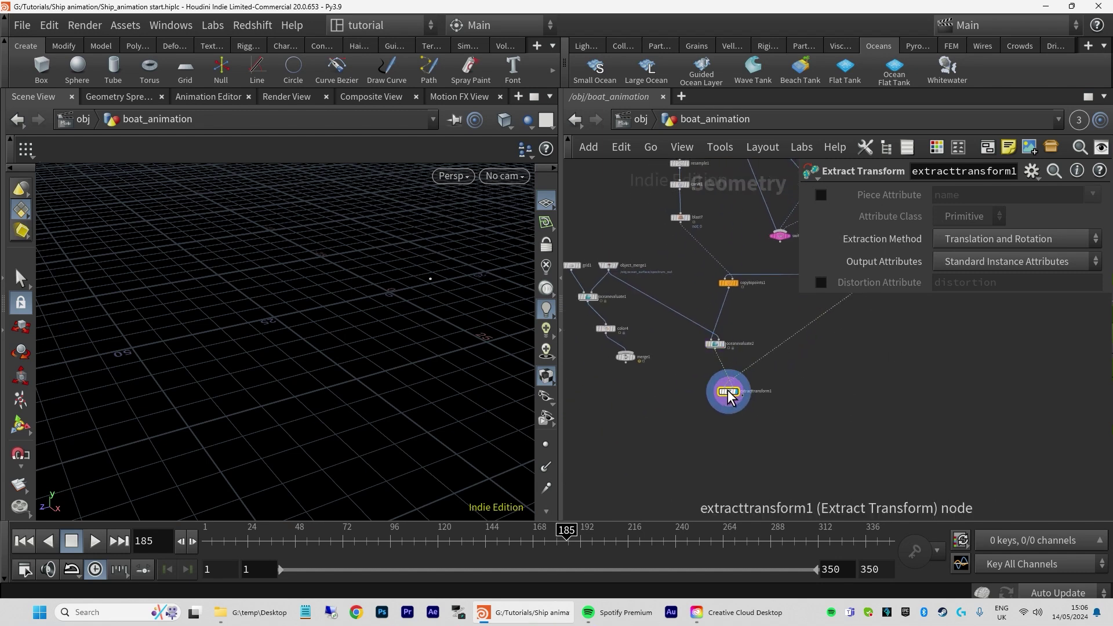
Show the extracted point's P and orient values in a widened Geometry Spreadsheet
left_click(119, 96)
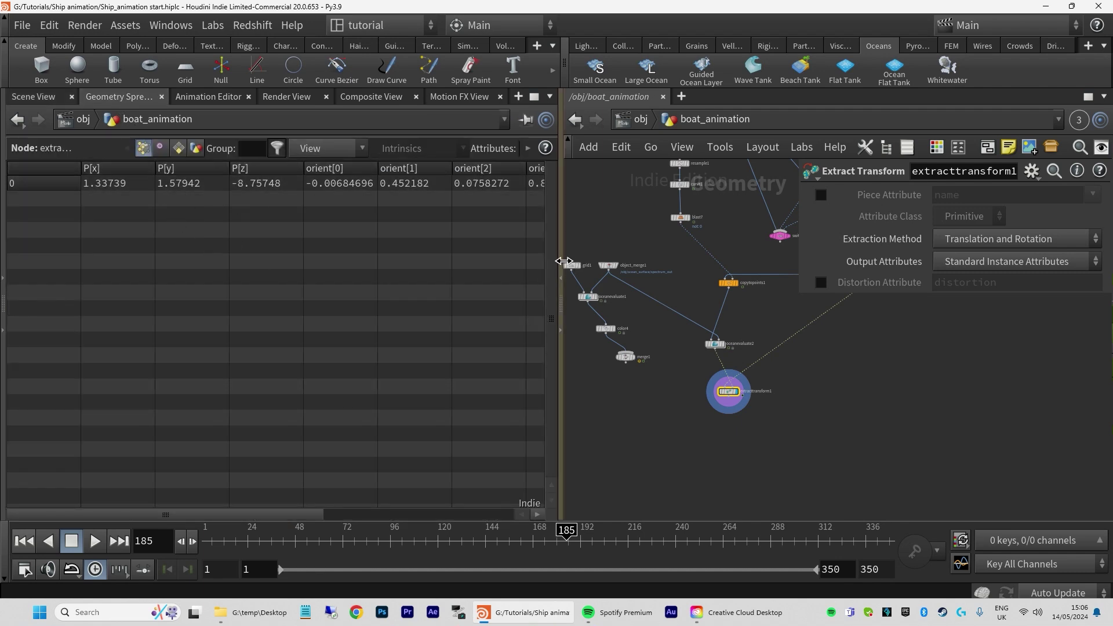
left_click_drag(560, 262, 719, 308)
middle_click_drag(857, 400, 891, 427)
scroll(891, 427, "down", 1)
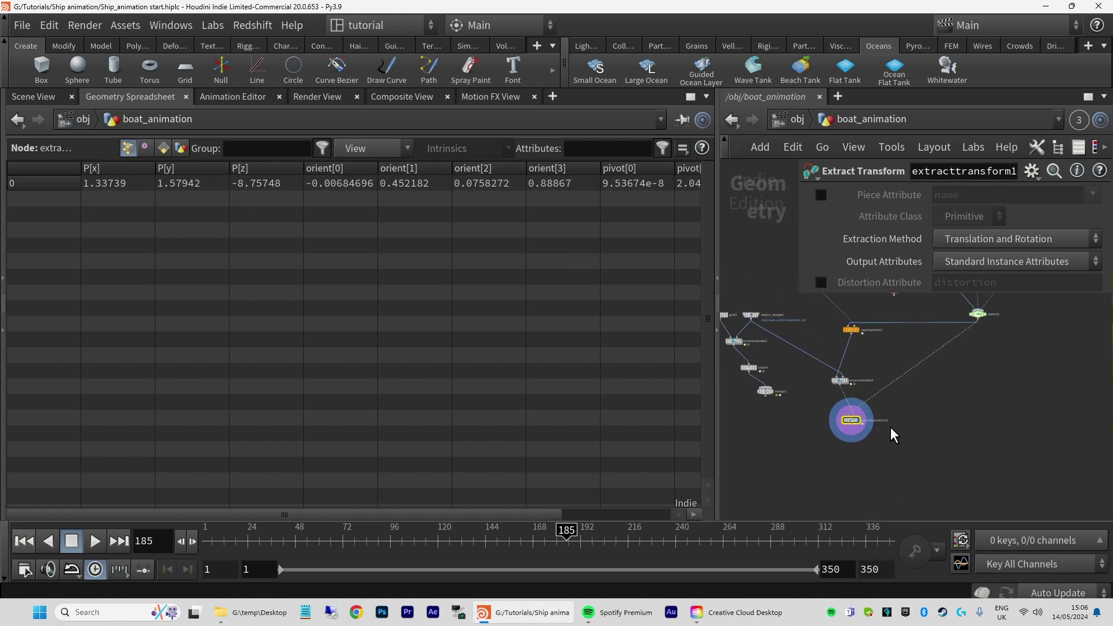
middle_click_drag(898, 474, 908, 440)
Return to Scene View and frame copytopoints1 and the nodes above it
left_click(43, 97)
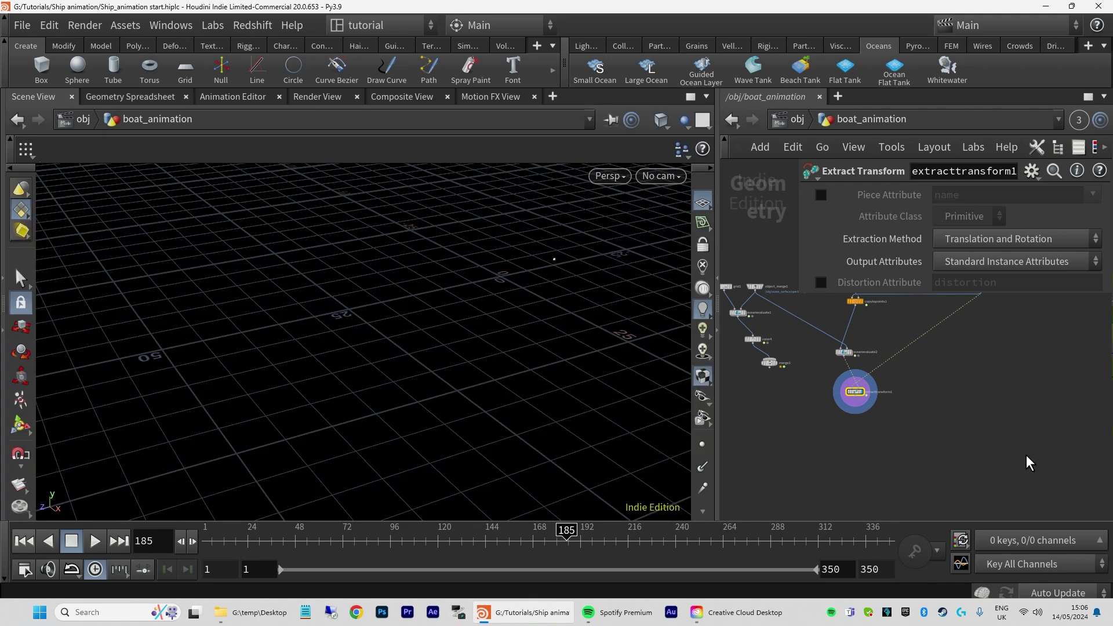
scroll(875, 399, "up", 1)
middle_click_drag(909, 410, 928, 472)
scroll(934, 489, "down", 2)
scroll(929, 444, "up", 1)
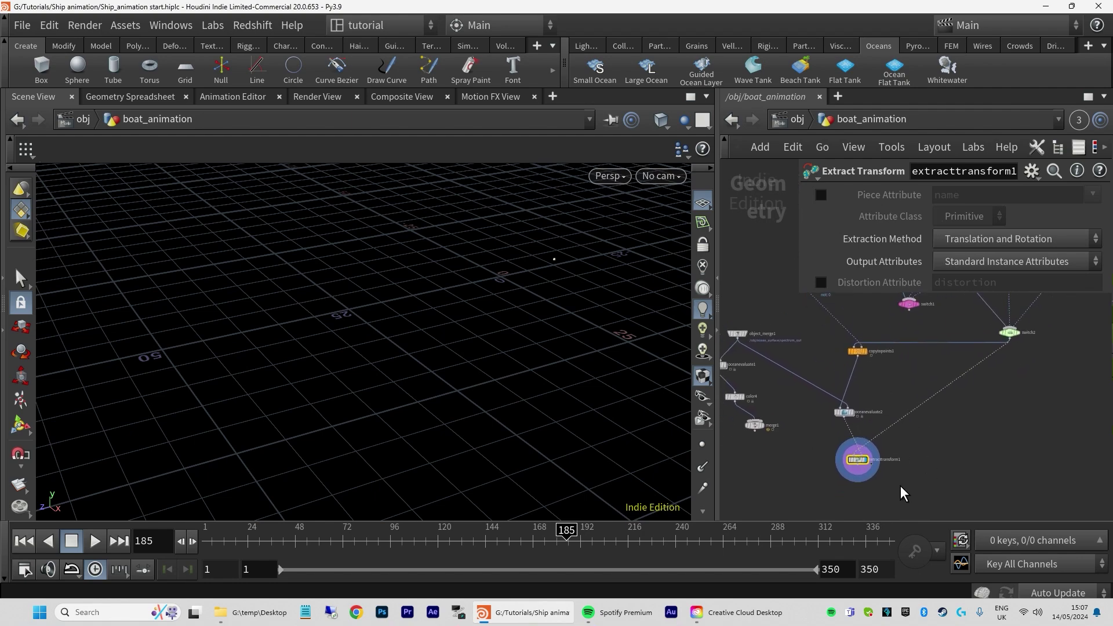
Add a Copy to Points node below the boat network
key("Tab")
type("co")
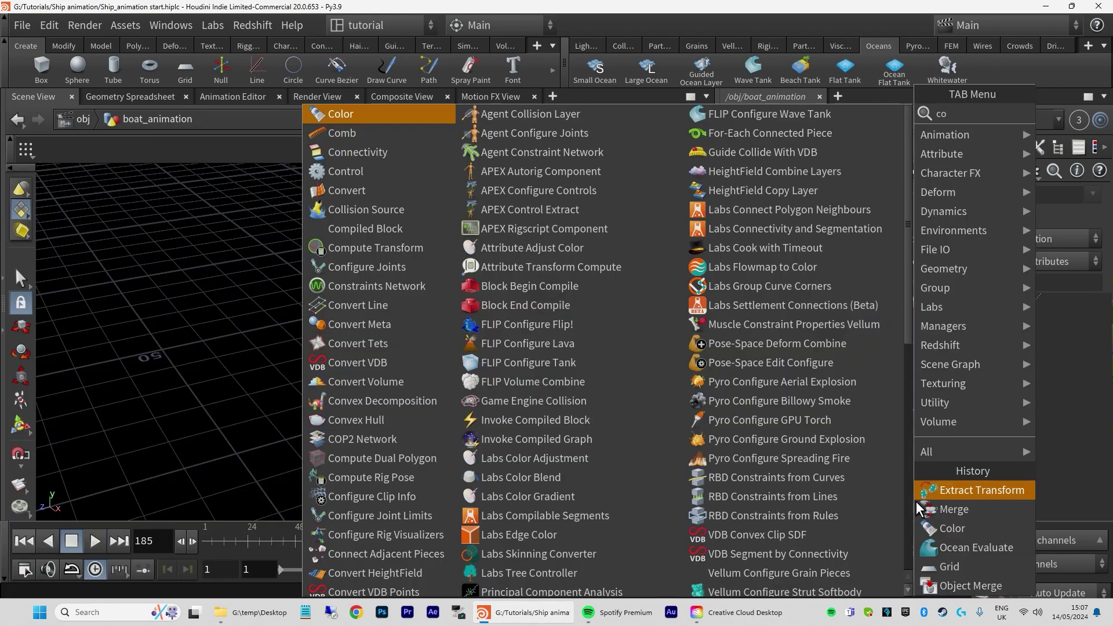
type("py to")
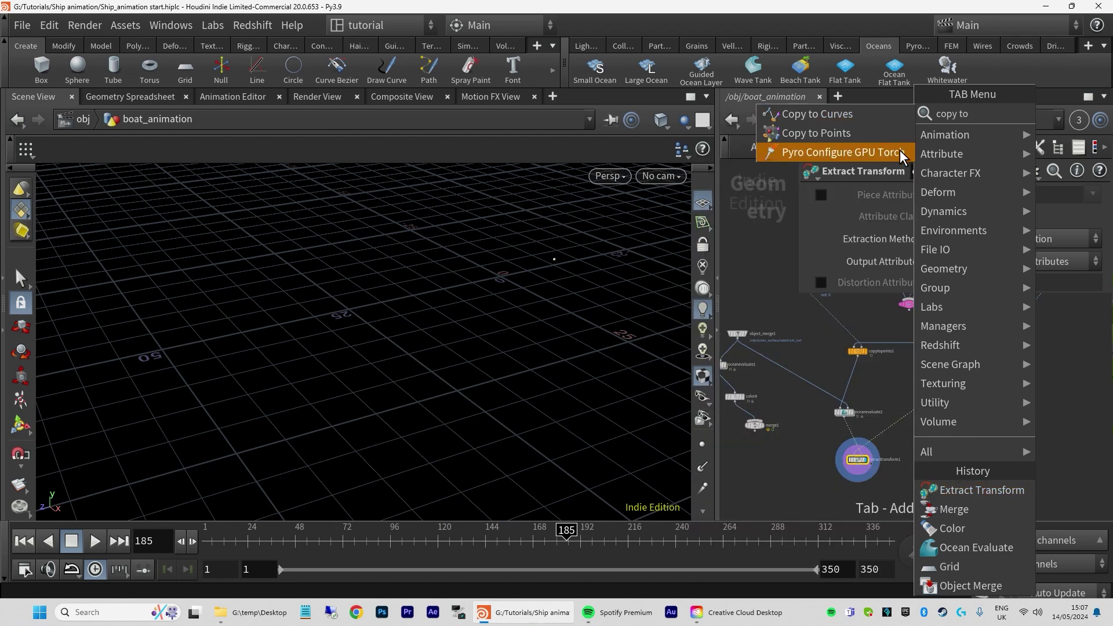
left_click(826, 134)
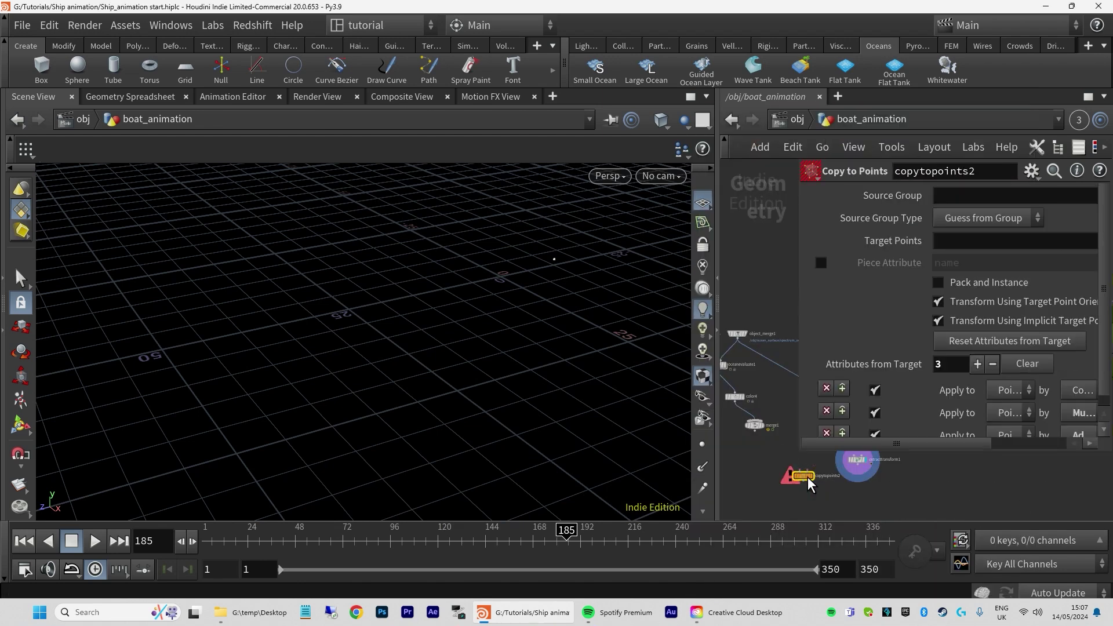
left_click(865, 507)
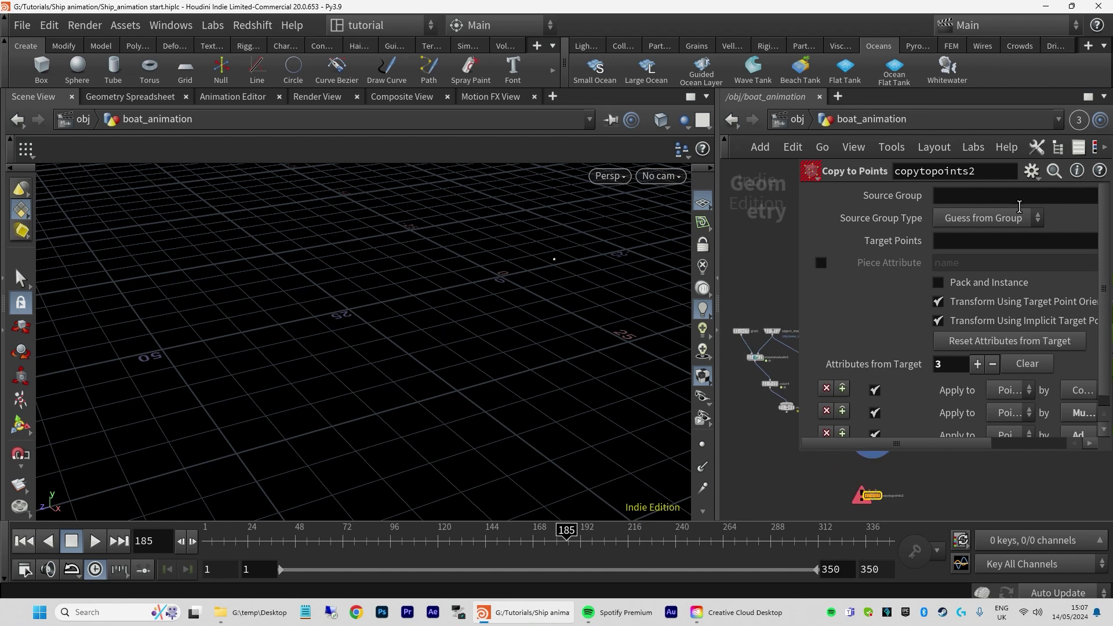
key("p")
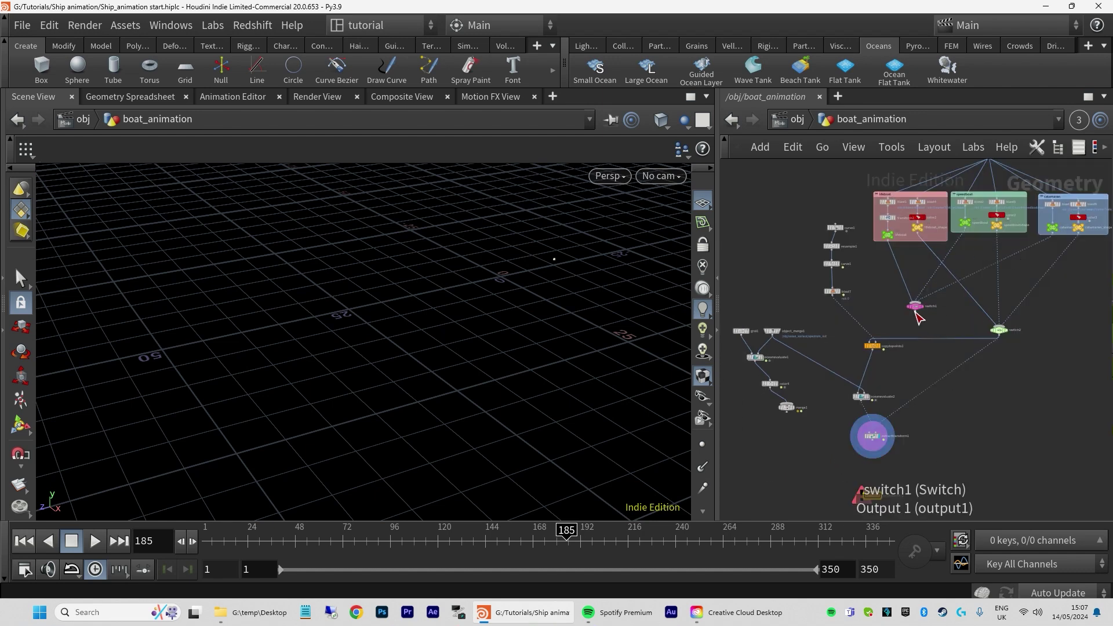
Wire switch1 and extracttransform1 into copytopoints2, play, and display merge1 with the ocean
left_click_drag(915, 312, 912, 442)
left_click_drag(872, 500, 891, 422)
left_click_drag(875, 468, 902, 457)
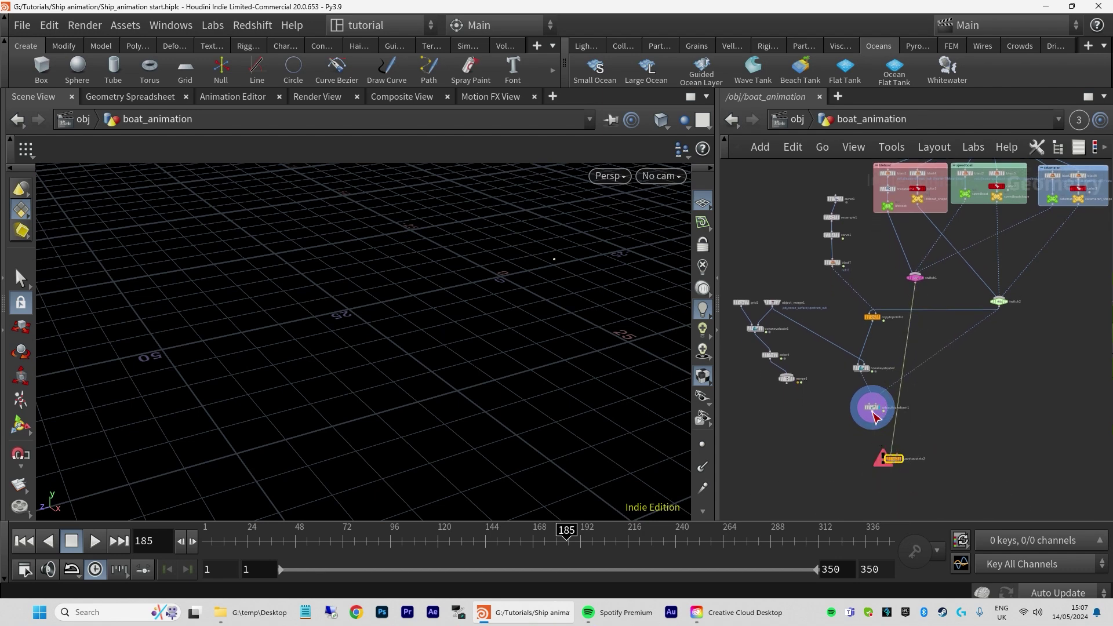
left_click_drag(873, 413, 899, 463)
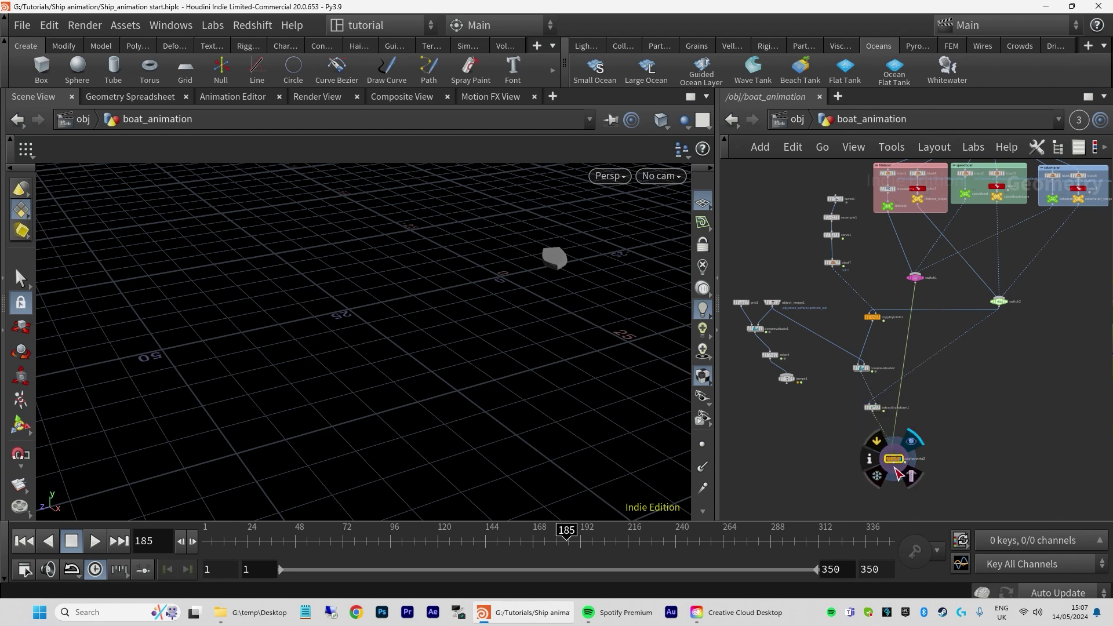
left_click_drag(790, 380, 817, 481)
left_click(97, 544)
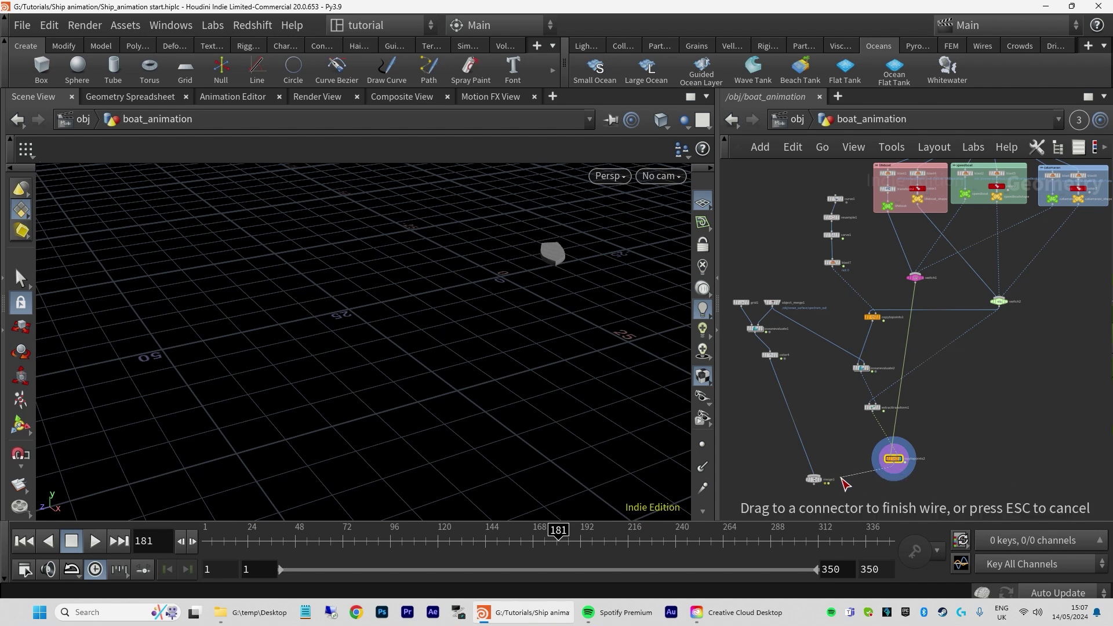
left_click(826, 490)
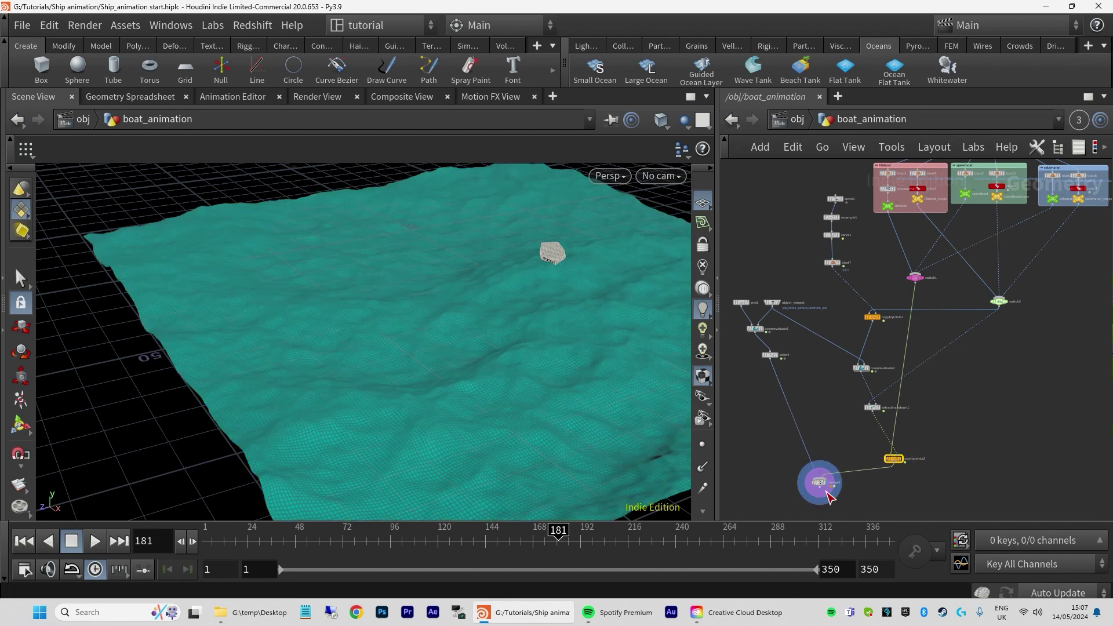
Play the animation in reverse and stop at frame 207 to watch the lifeboat bob
left_click(46, 541)
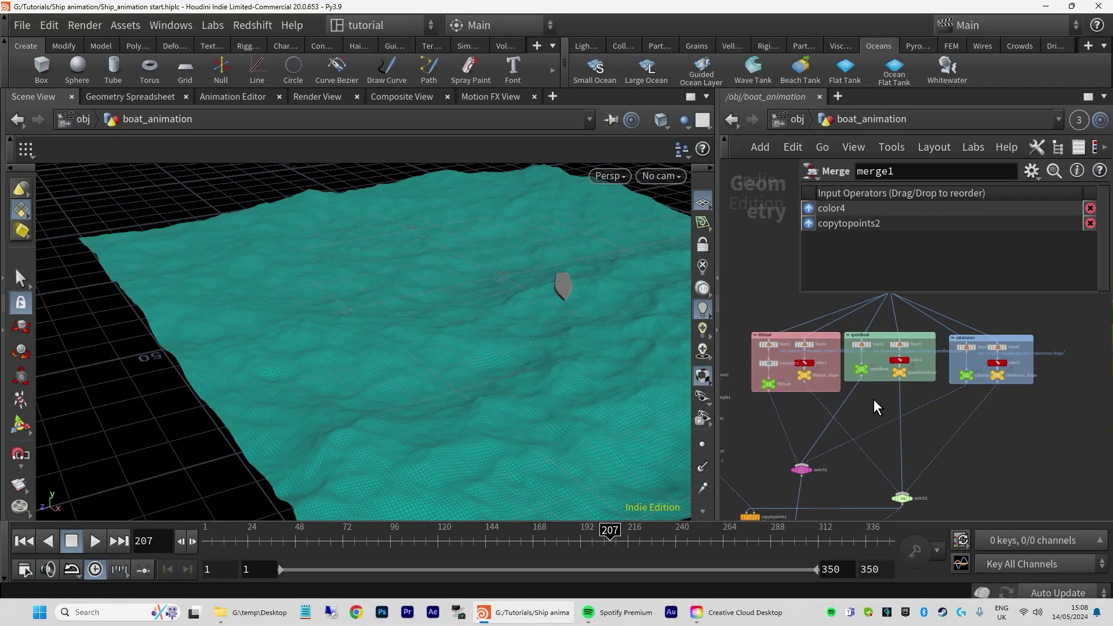
scroll(875, 400, "up", 2)
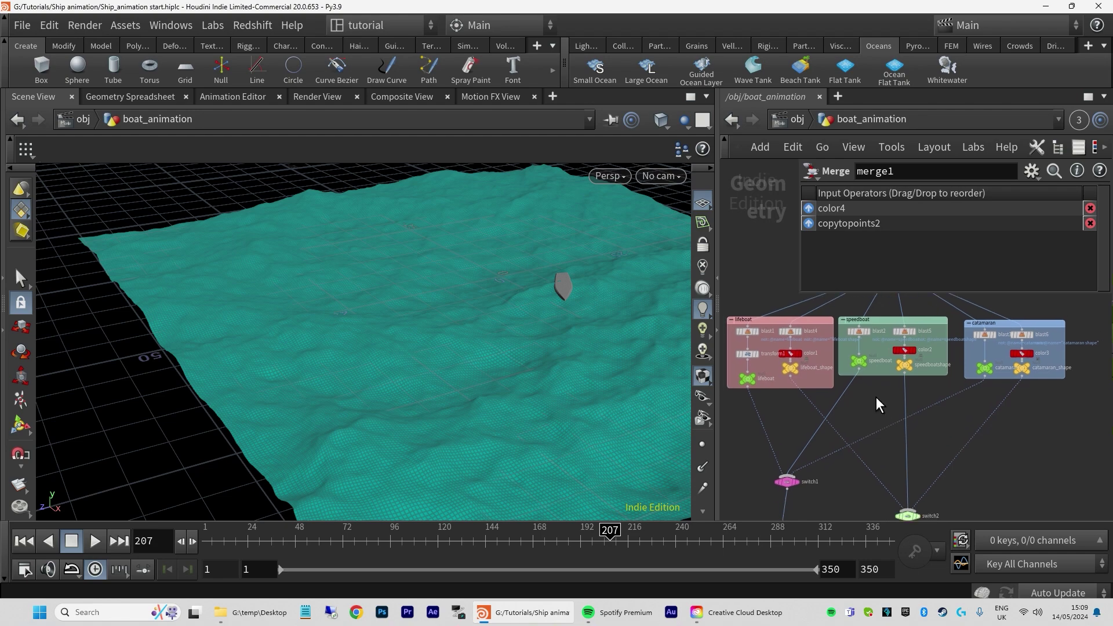
Insert a Transform node on the lifeboat branch with Uniform Scale 3
key("Tab")
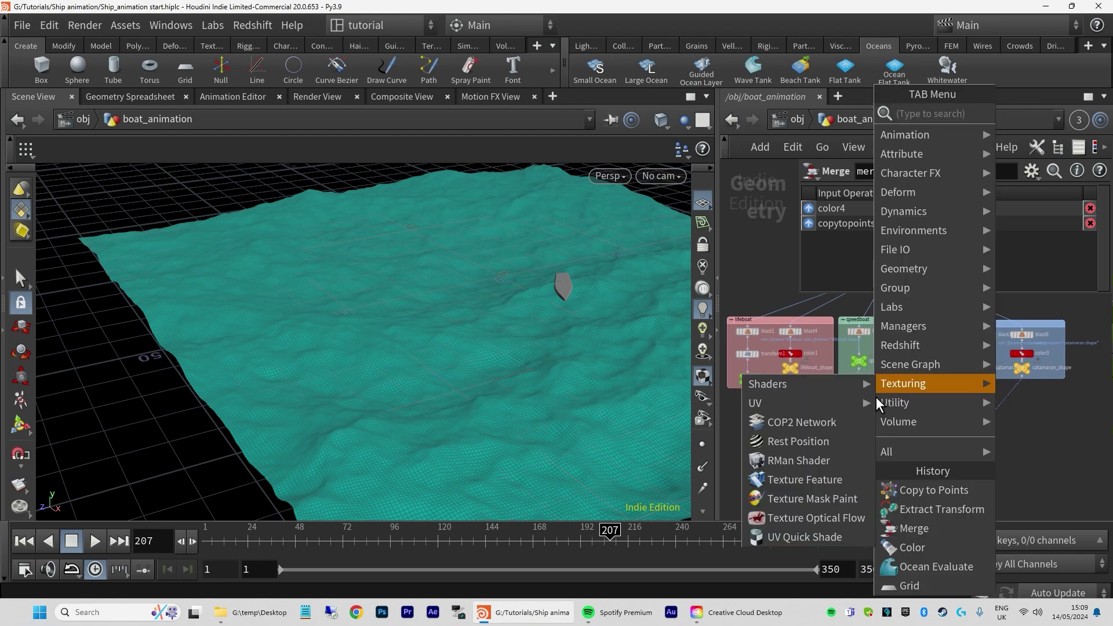
type("tra")
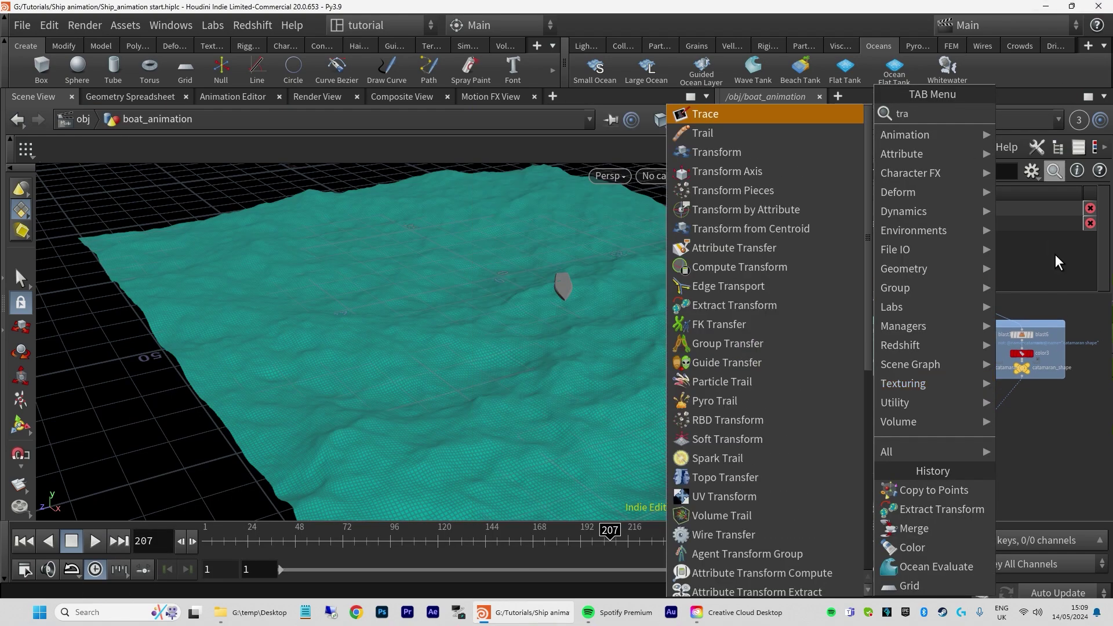
left_click(724, 154)
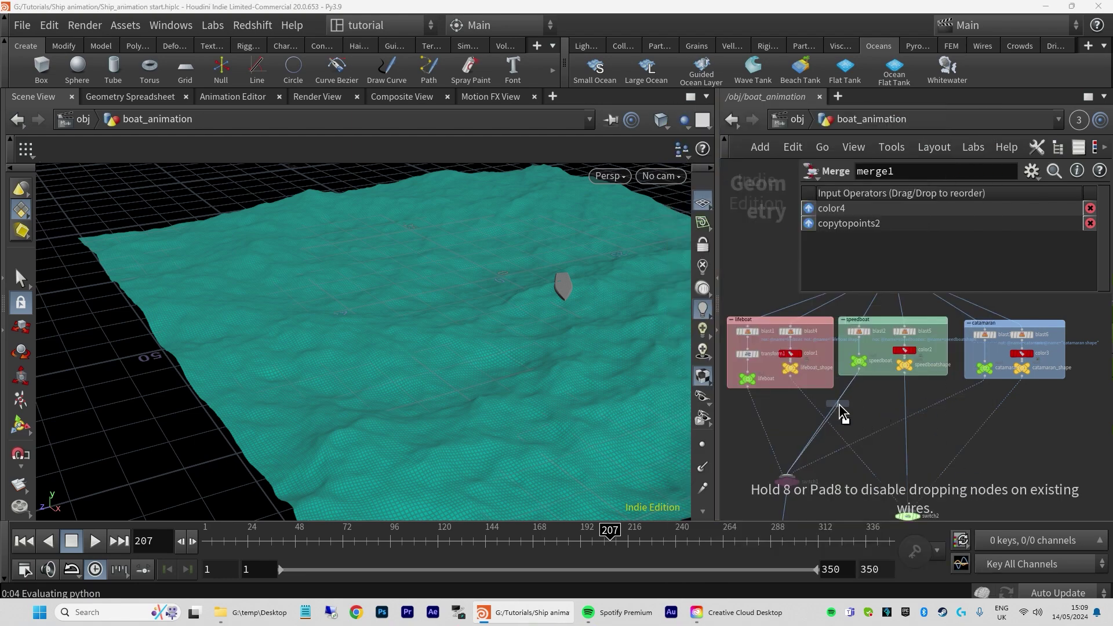
left_click(840, 405)
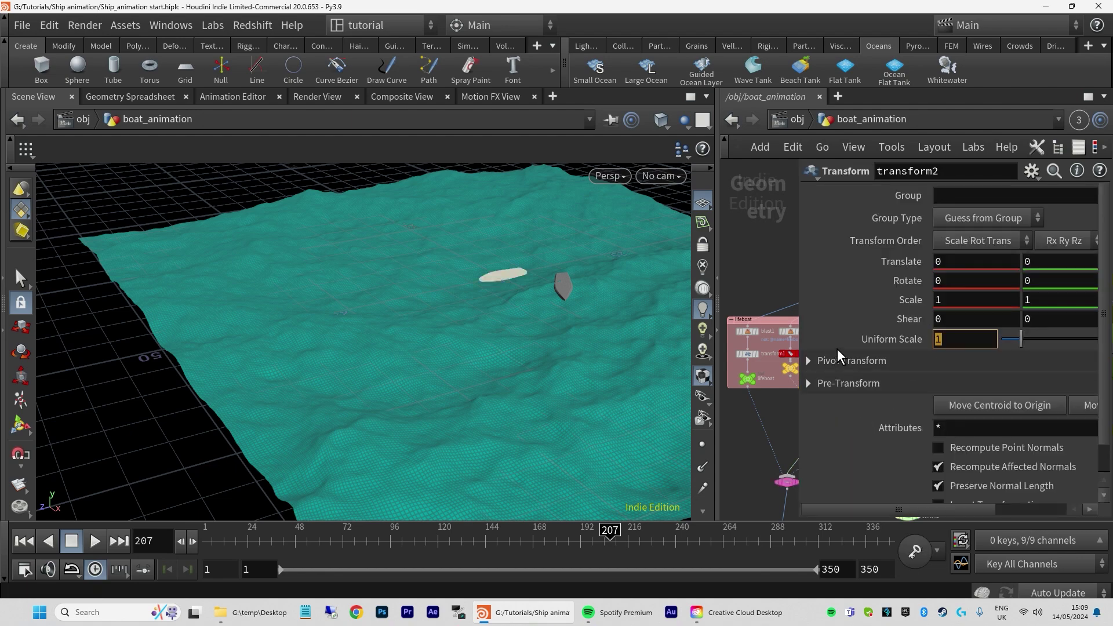
type("3")
key("Return")
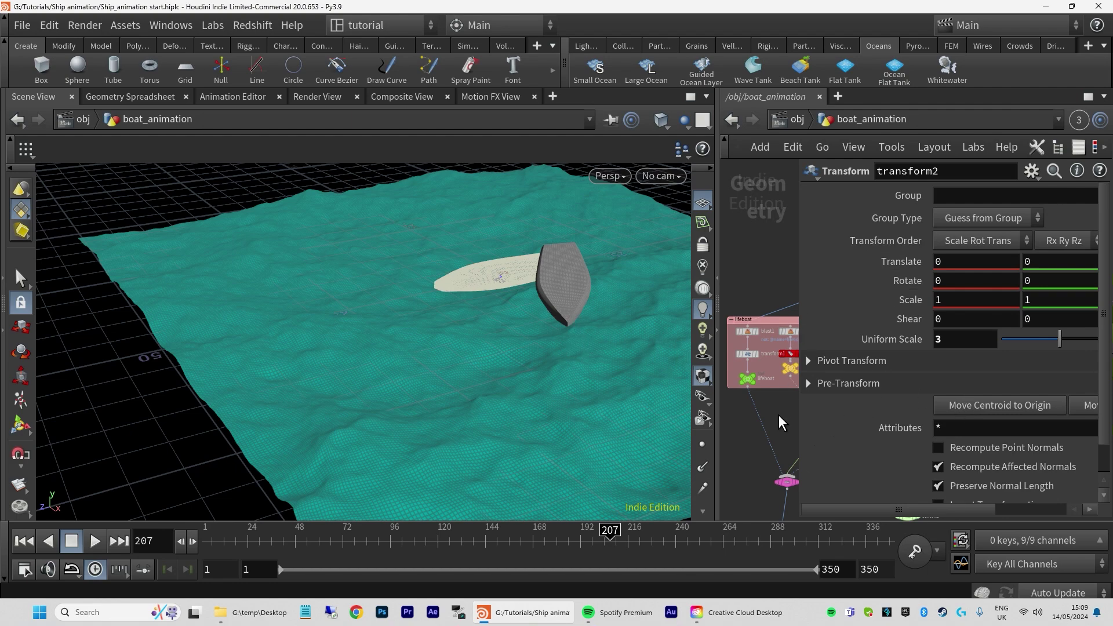
middle_click_drag(756, 433, 715, 435)
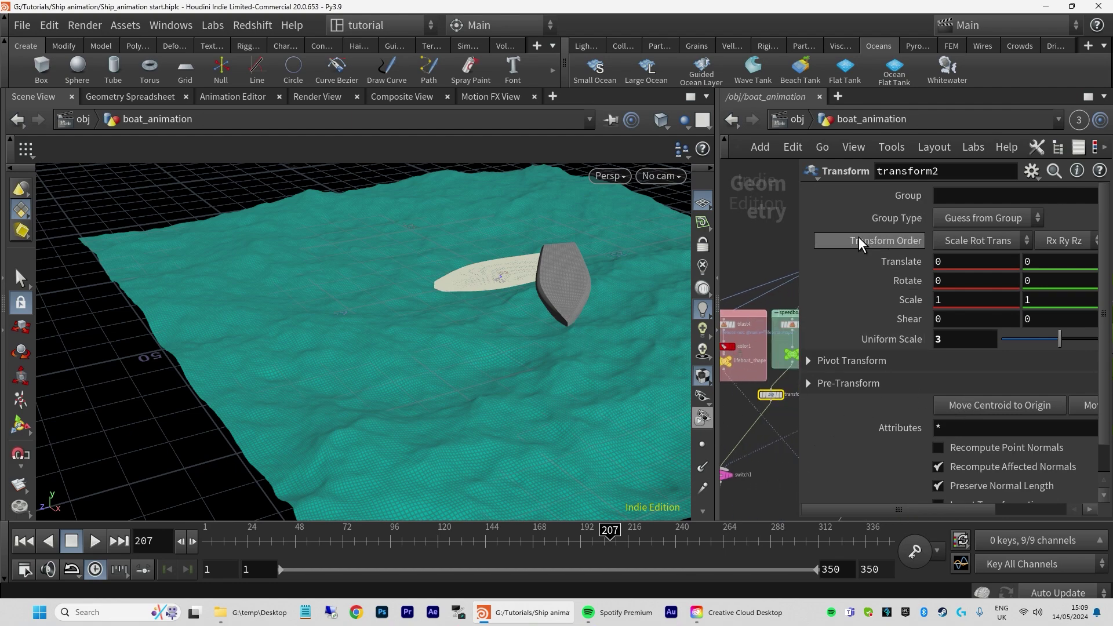
key("p")
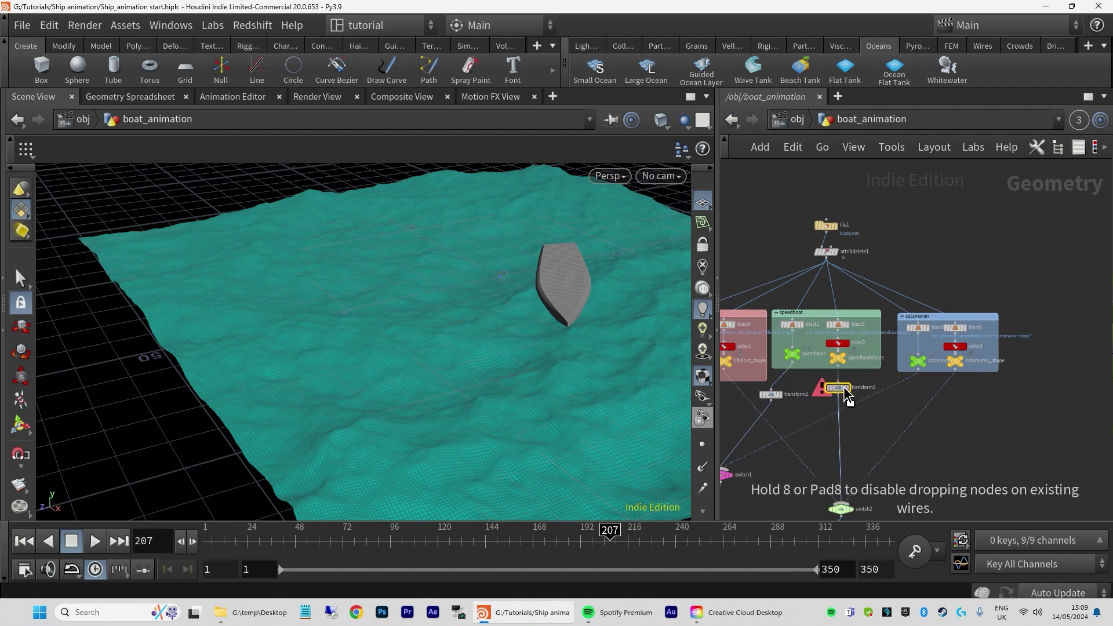
Scrub the timeline back from frame 207 to an earlier frame to view the enlarged boat
left_click_drag(324, 543, 253, 543)
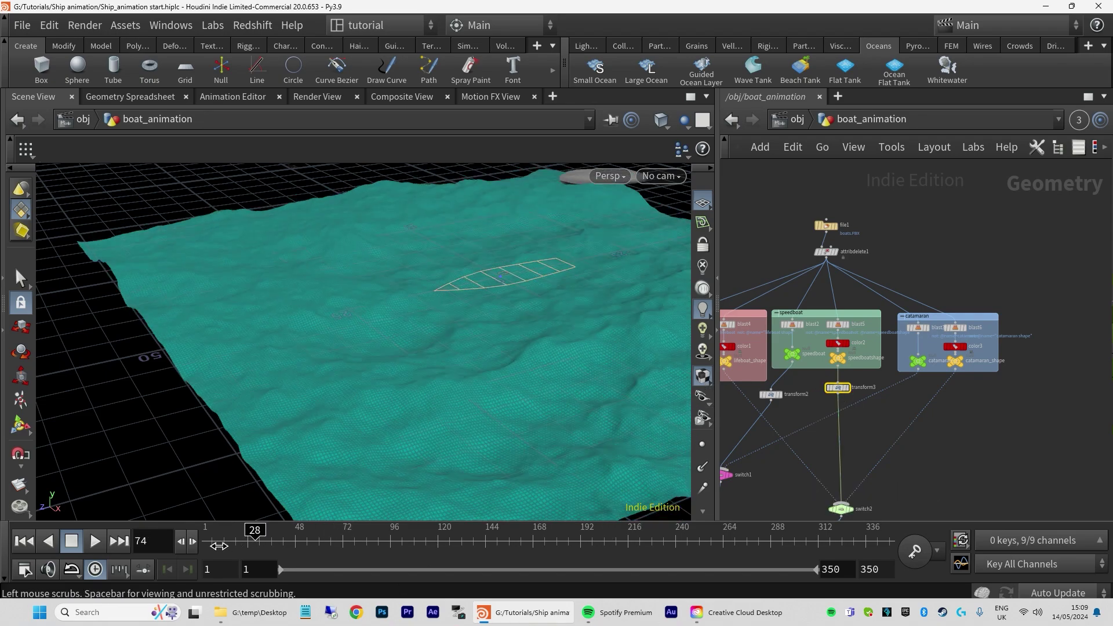